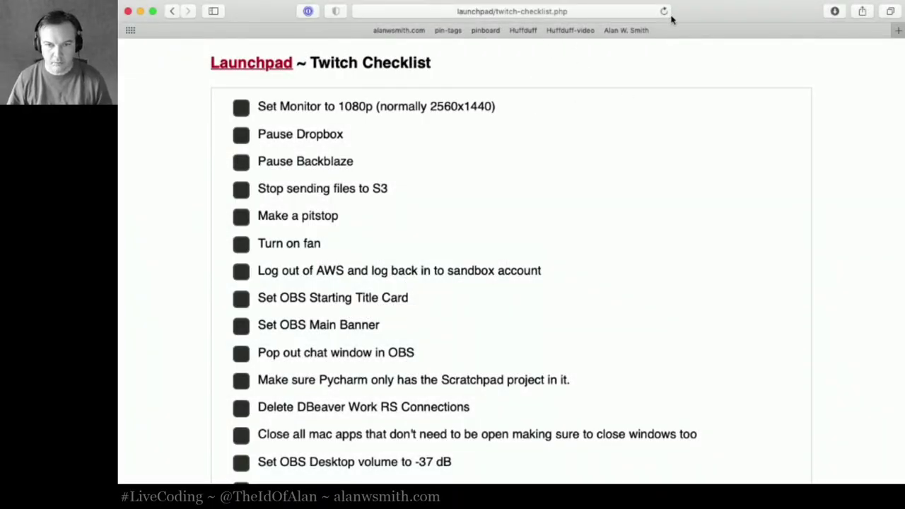
Step: Launch Sublime Text via 'st' and go to blank line 7 of the untitled video-test notes
{"action": "scroll", "coordinate": [612, 133], "scroll_direction": "down", "scroll_amount": 5}
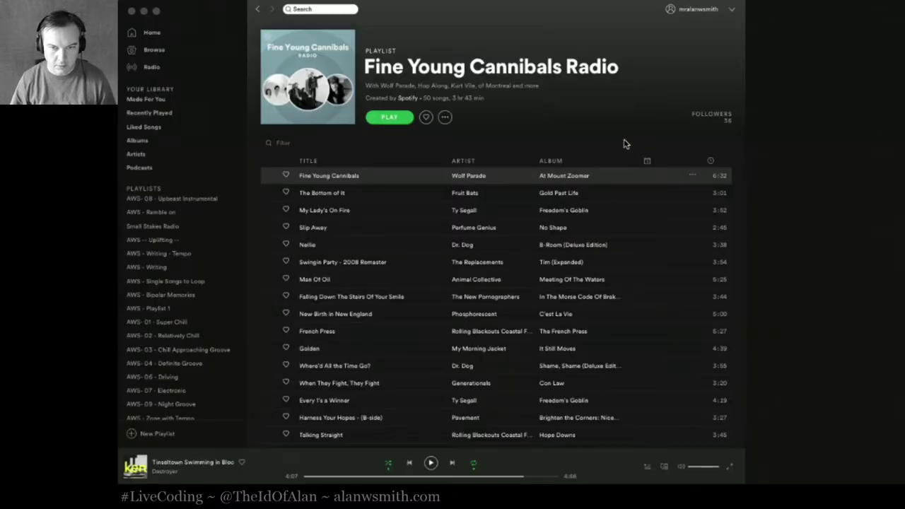
{"action": "key", "text": "alt+space"}
{"action": "type", "text": "st"}
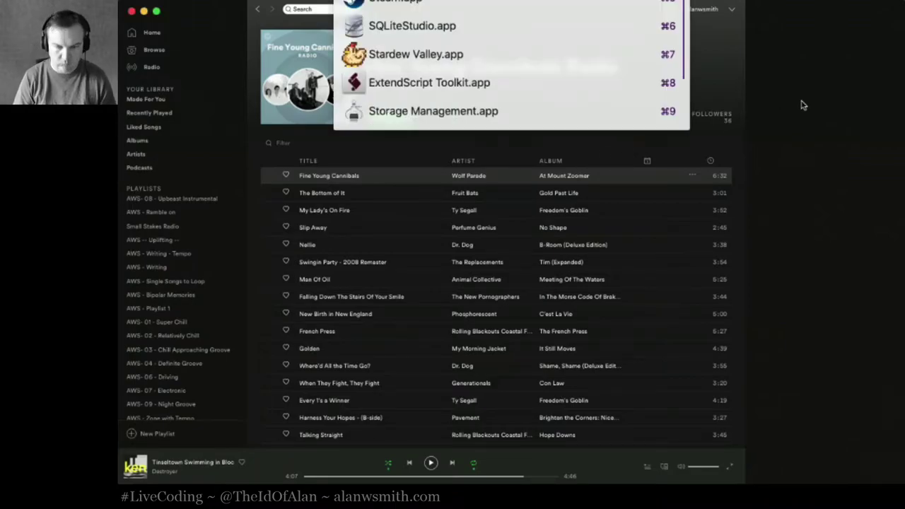
{"action": "key", "text": "Return"}
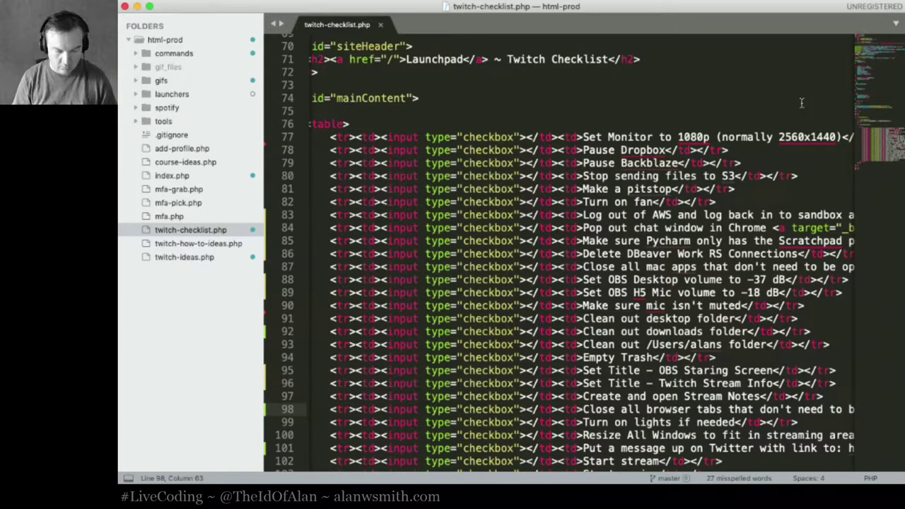
{"action": "key", "text": "super+Tab"}
{"action": "key", "text": "super+Tab"}
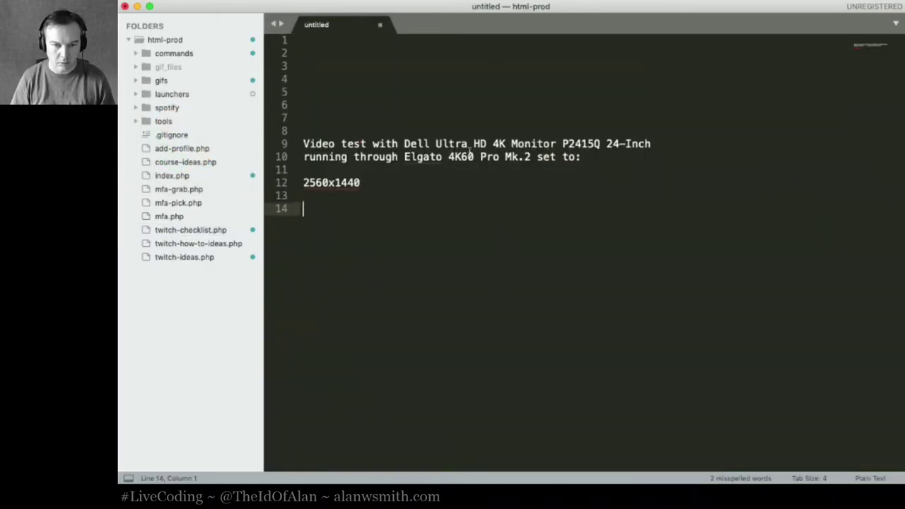
{"action": "left_click", "coordinate": [446, 118]}
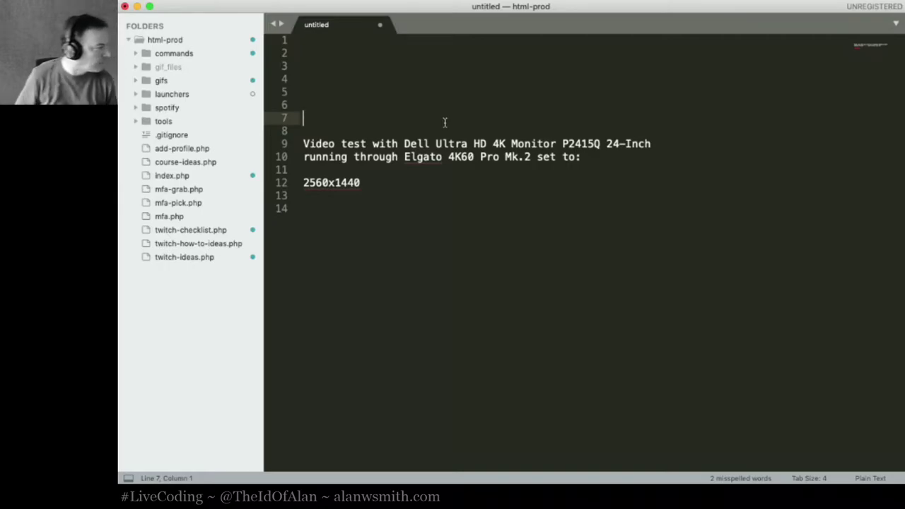
Step: Add the entry '- Desktop Audio: -40 dB' on line 14
{"action": "left_click", "coordinate": [450, 222]}
{"action": "type", "text": "-"}
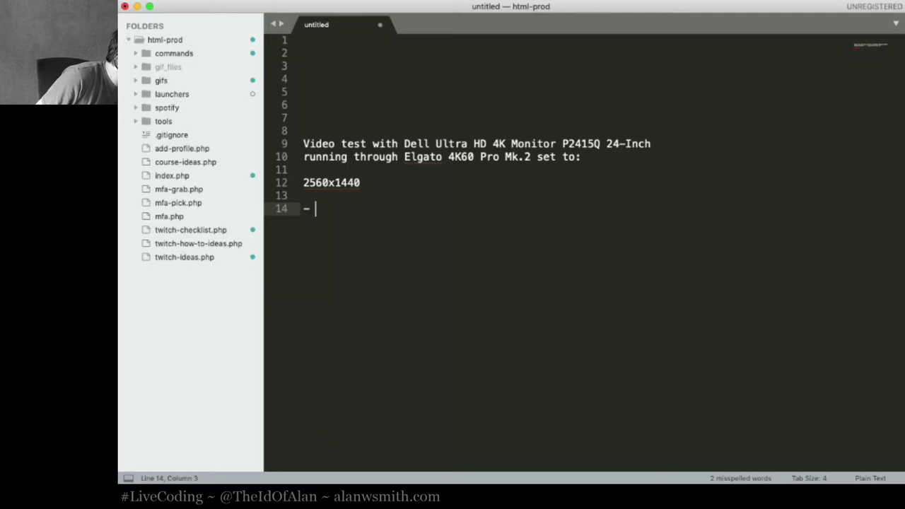
{"action": "type", "text": "Desk"}
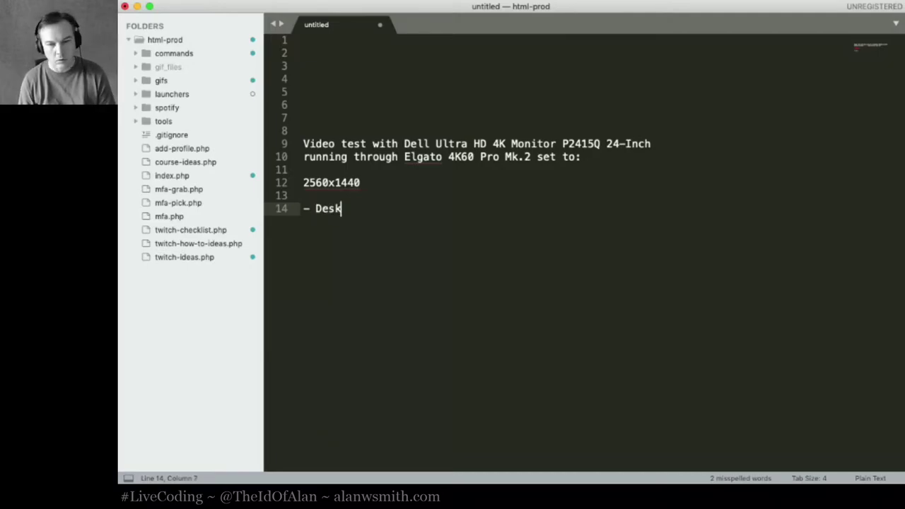
{"action": "type", "text": "top Audio: "}
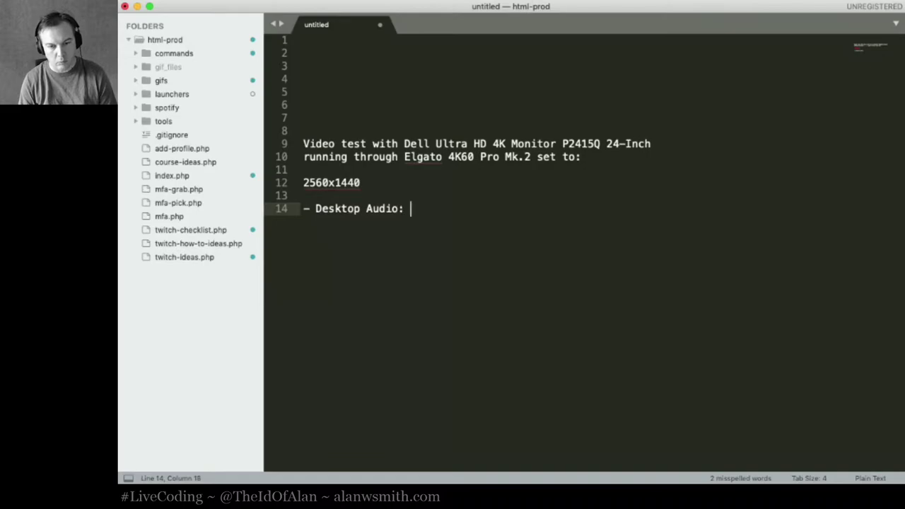
{"action": "type", "text": "-40 DB"}
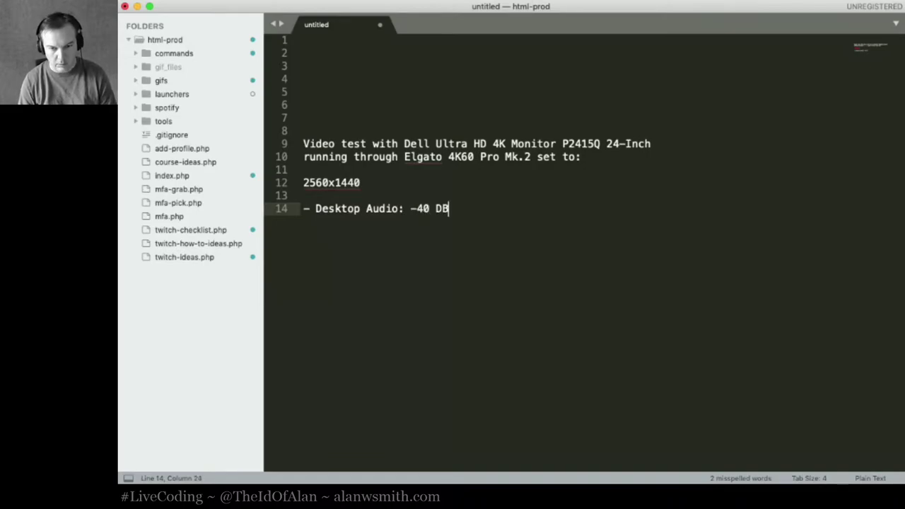
{"action": "key", "text": "BackSpace"}
{"action": "key", "text": "BackSpace"}
{"action": "type", "text": "db"}
{"action": "key", "text": "Return"}
{"action": "key", "text": "BackSpace"}
{"action": "key", "text": "BackSpace"}
{"action": "type", "text": "B"}
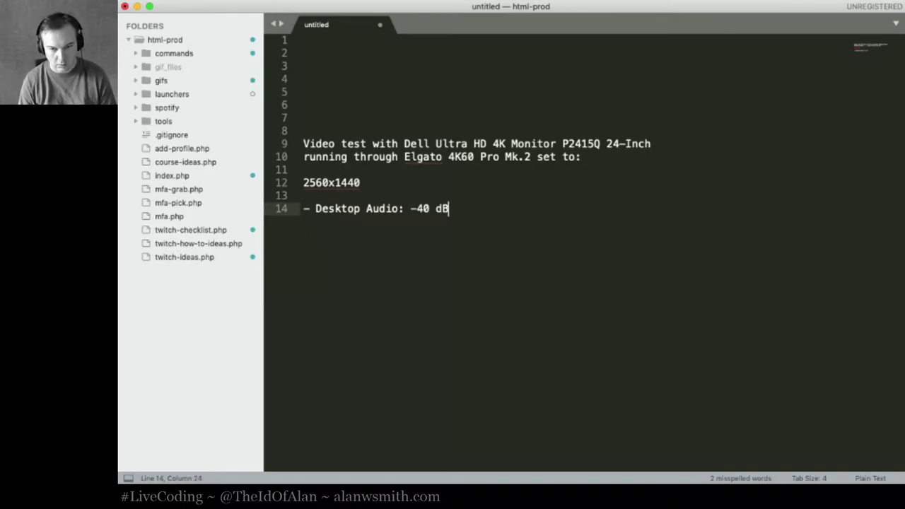
Step: Add '- H5 Mic -26 db' on the next line, followed by a blank line
{"action": "key", "text": "Return"}
{"action": "type", "text": "- H"}
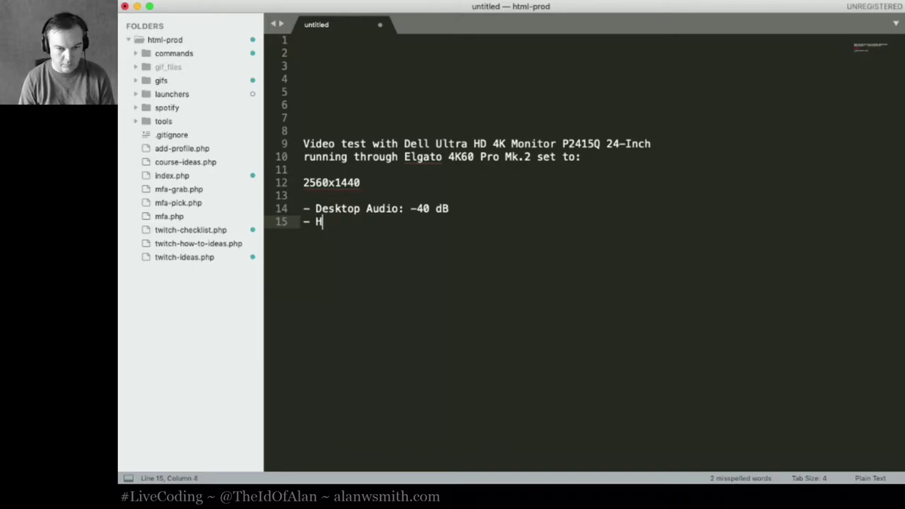
{"action": "type", "text": "5 Mi"}
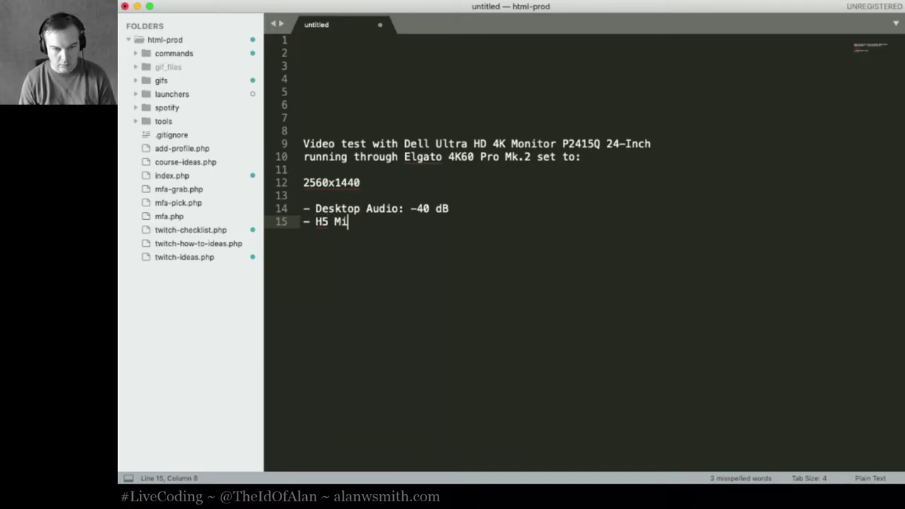
{"action": "type", "text": "c -"}
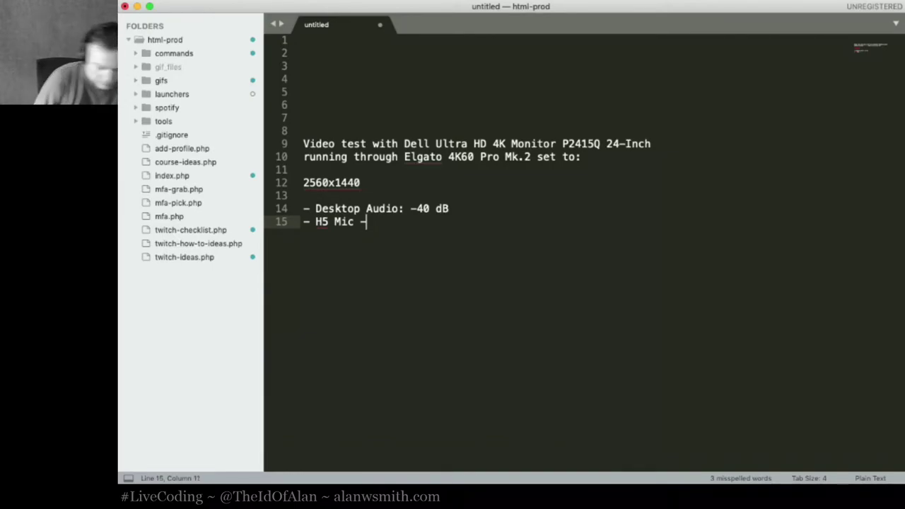
{"action": "type", "text": "26"}
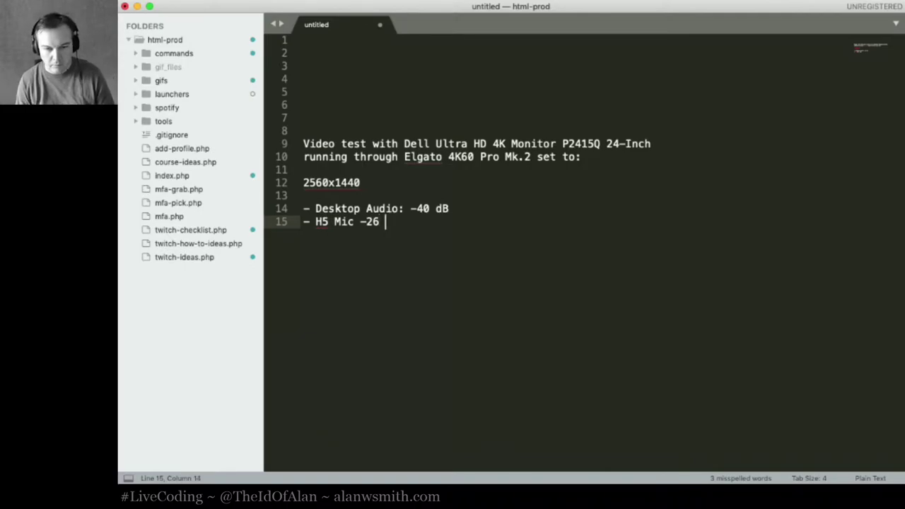
{"action": "type", "text": "db"}
{"action": "key", "text": "Return"}
{"action": "key", "text": "Return"}
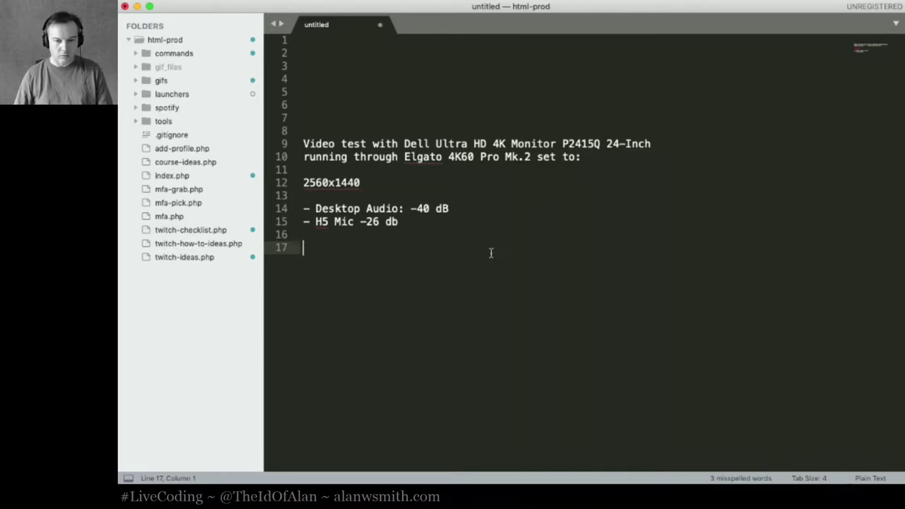
Step: Add a '----' separator line below the audio notes
{"action": "key", "text": "Return"}
{"action": "key", "text": "Return"}
{"action": "type", "text": "----"}
{"action": "key", "text": "Return"}
{"action": "key", "text": "Return"}
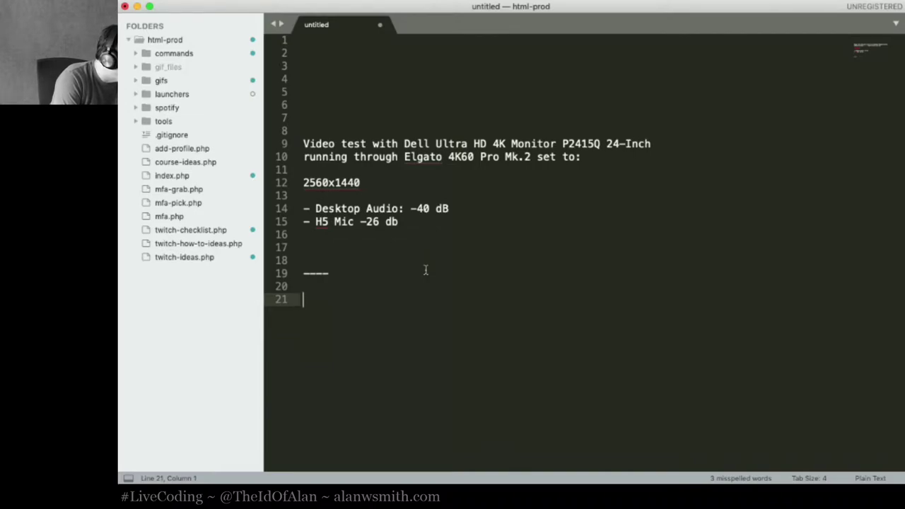
Step: Append '- meter peeking -11dB' to the end of the H5 Mic line
{"action": "key", "text": "Up"}
{"action": "key", "text": "Up"}
{"action": "key", "text": "Up"}
{"action": "key", "text": "Up"}
{"action": "key", "text": "Up"}
{"action": "key", "text": "Up"}
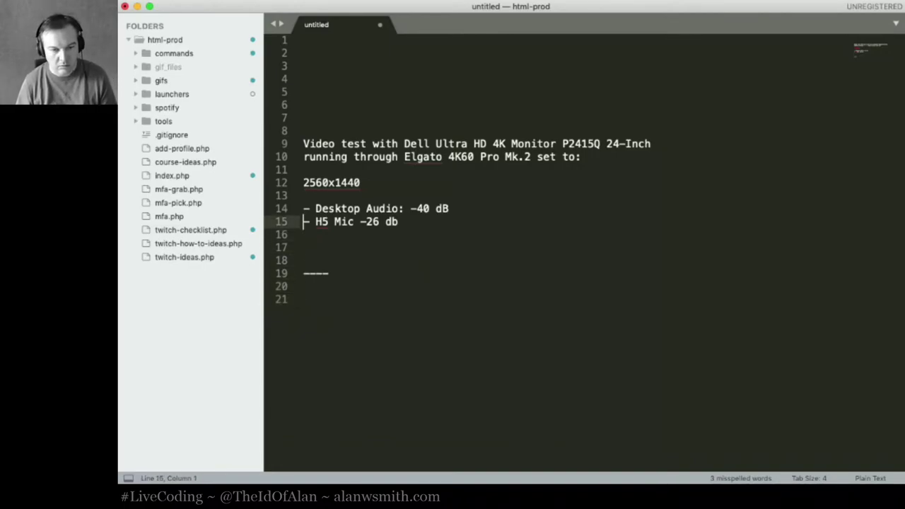
{"action": "key", "text": "End"}
{"action": "type", "text": "- "}
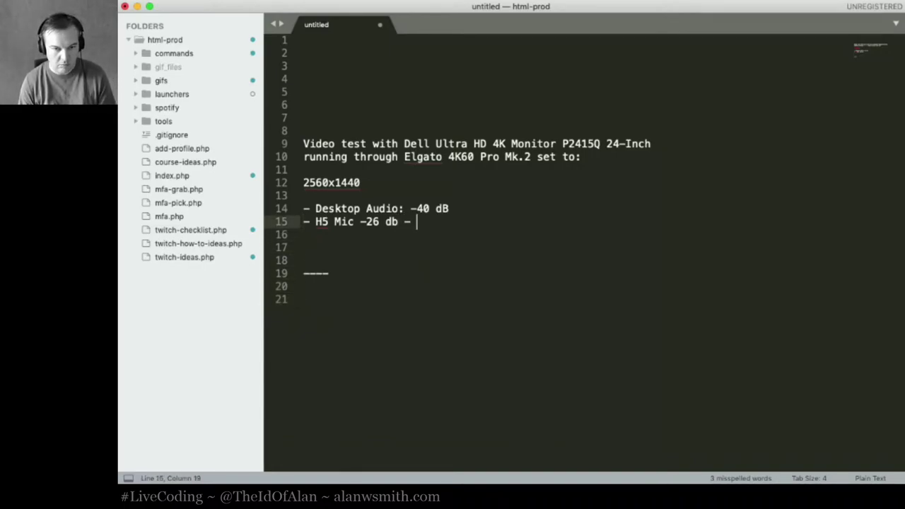
{"action": "type", "text": "meter peein"}
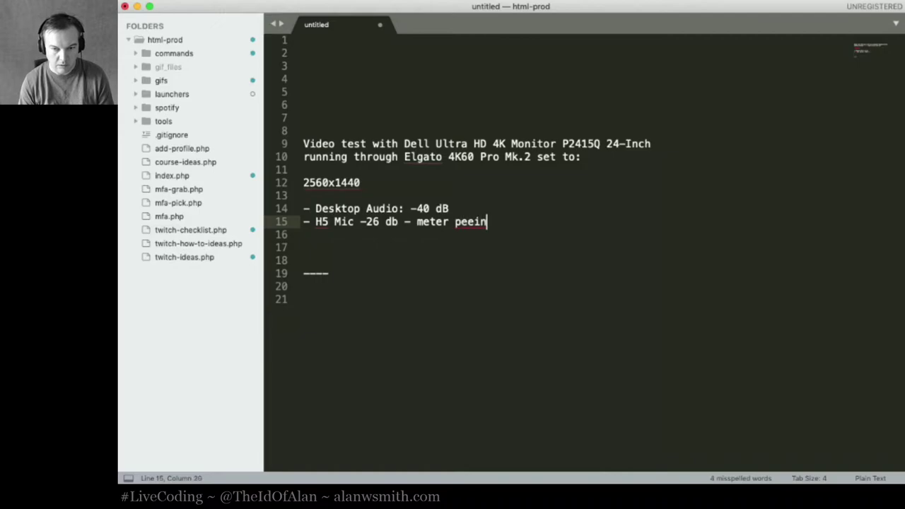
{"action": "key", "text": "BackSpace"}
{"action": "key", "text": "BackSpace"}
{"action": "type", "text": "kin at"}
{"action": "key", "text": "BackSpace"}
{"action": "key", "text": "BackSpace"}
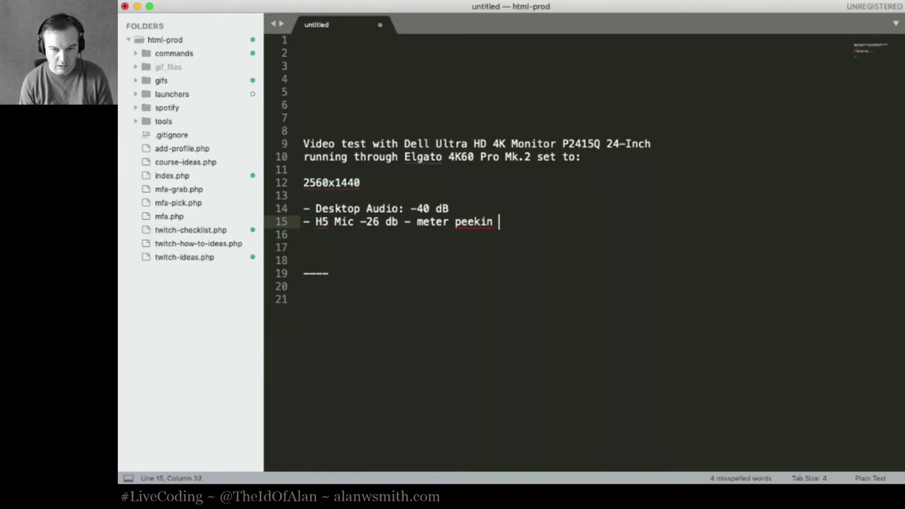
{"action": "key", "text": "BackSpace"}
{"action": "type", "text": "g"}
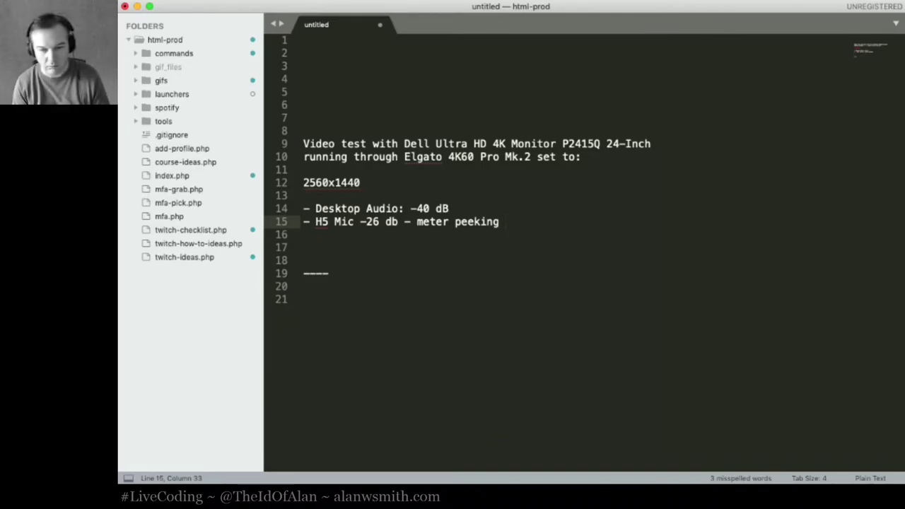
{"action": "type", "text": "-11"}
{"action": "key", "text": "BackSpace"}
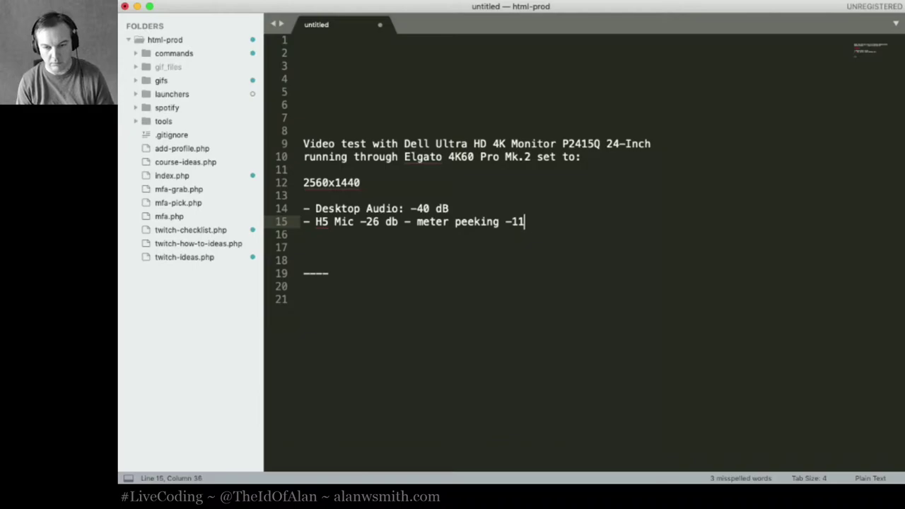
{"action": "type", "text": "d"}
{"action": "key", "text": "BackSpace"}
{"action": "type", "text": "dB"}
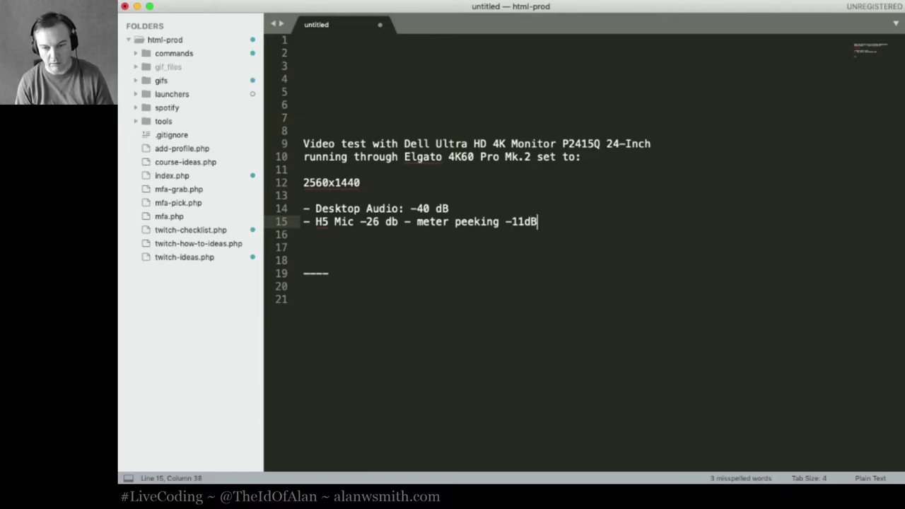
{"action": "key", "text": "super+space"}
Step: Run a system utility from the launcher, then bring the Sublime Text notes back into focus
{"action": "key", "text": "Return"}
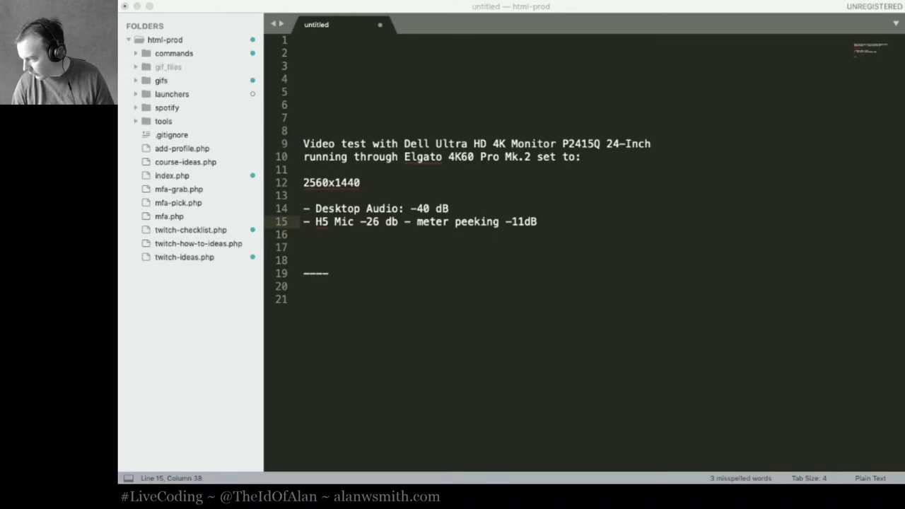
{"action": "key", "text": "super+Tab"}
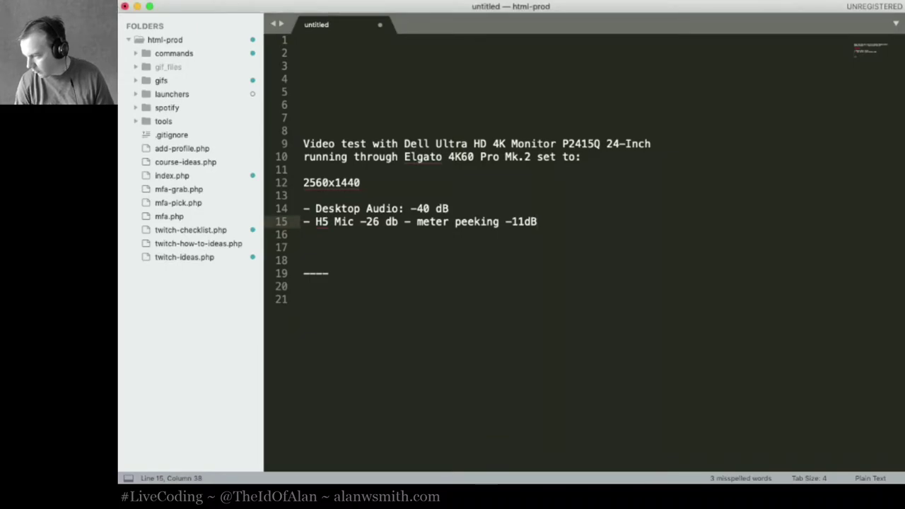
{"action": "key", "text": "super+space"}
{"action": "key", "text": "Return"}
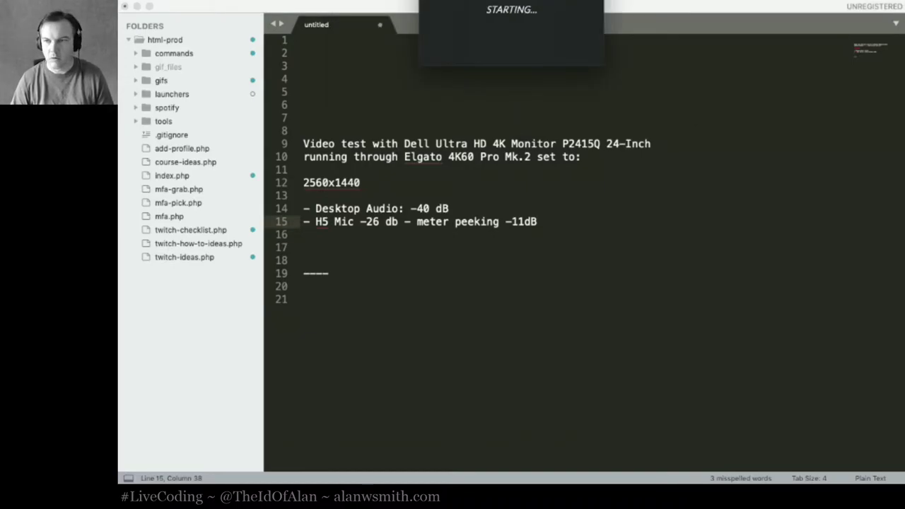
{"action": "left_click", "coordinate": [634, 210]}
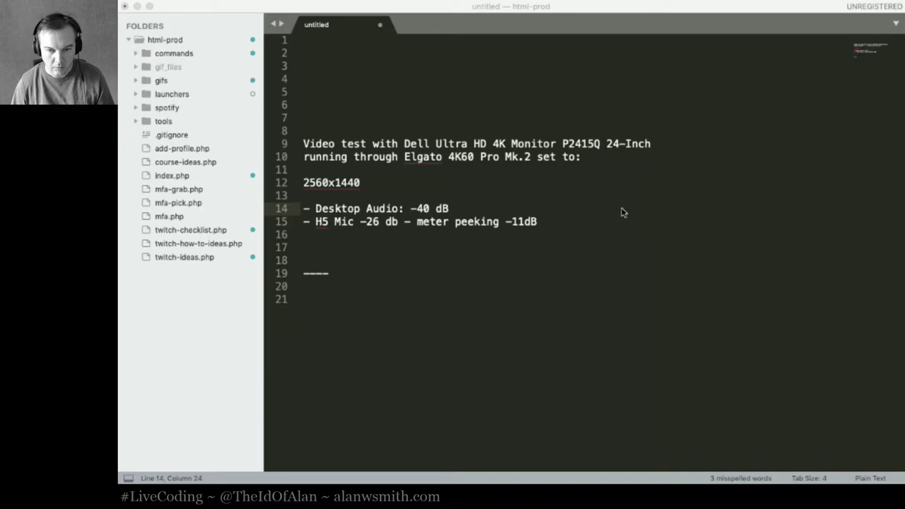
{"action": "left_click", "coordinate": [523, 212]}
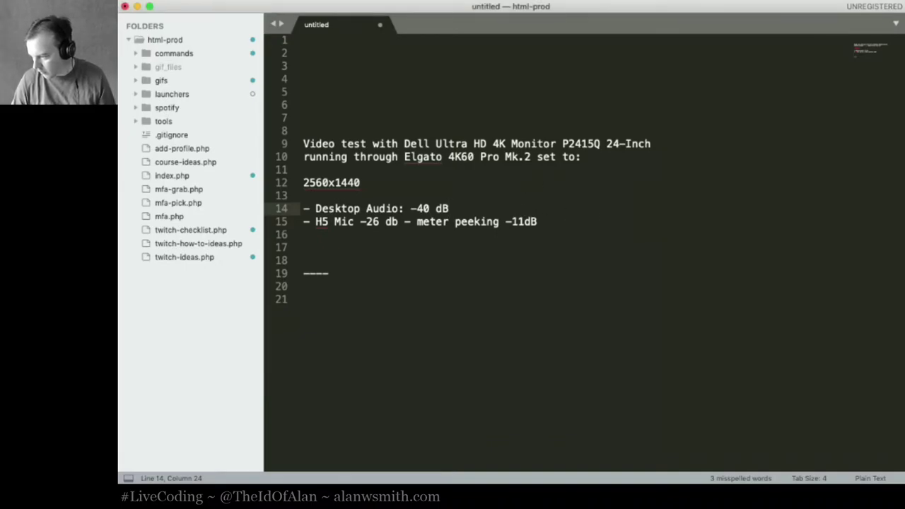
{"action": "key", "text": "super+Tab"}
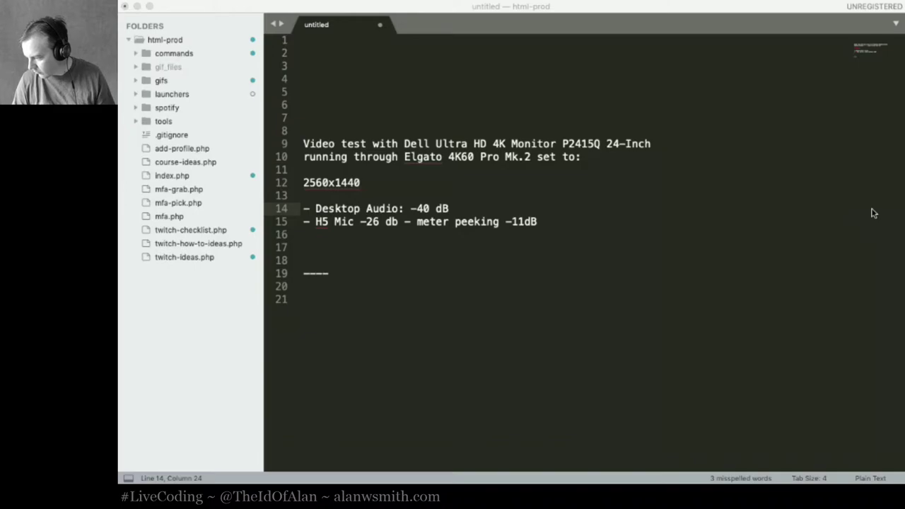
{"action": "left_click", "coordinate": [539, 221]}
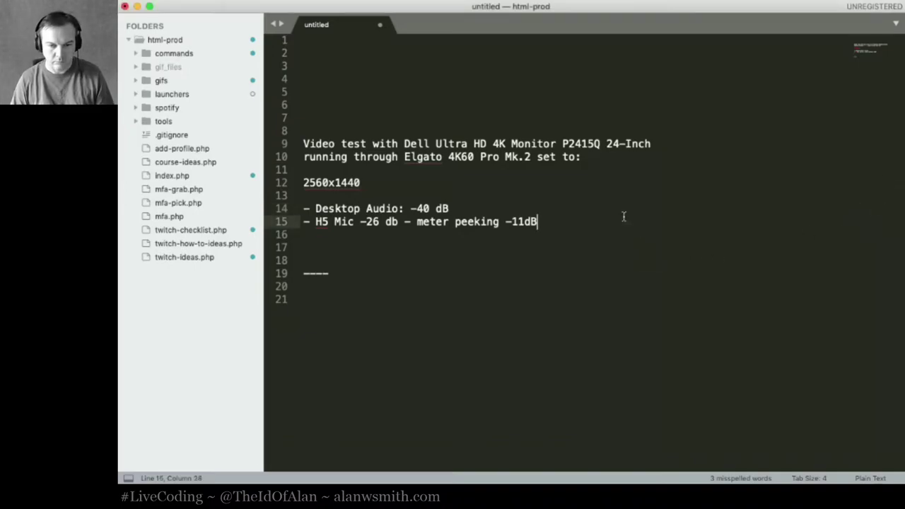
Step: Append '-31dB' after '-40 dB' on the Desktop Audio line
{"action": "left_click", "coordinate": [624, 209]}
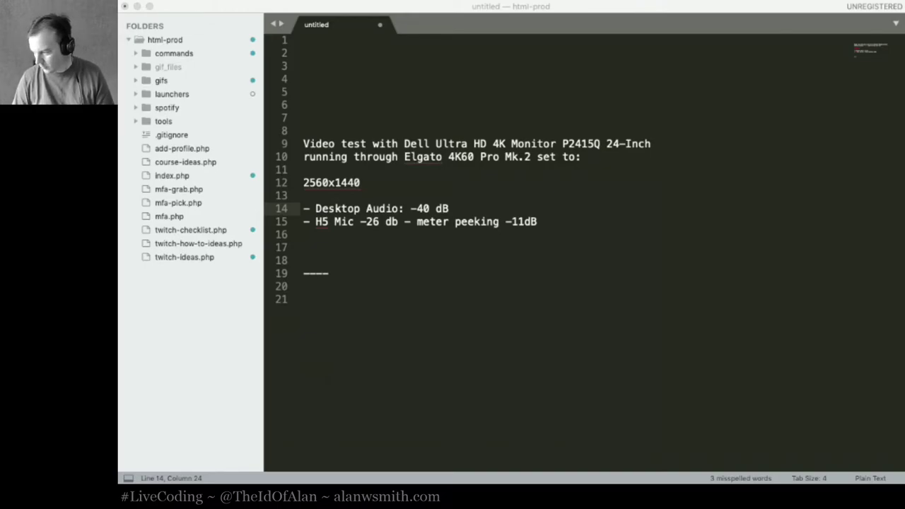
{"action": "left_click", "coordinate": [565, 196]}
{"action": "left_click", "coordinate": [564, 211]}
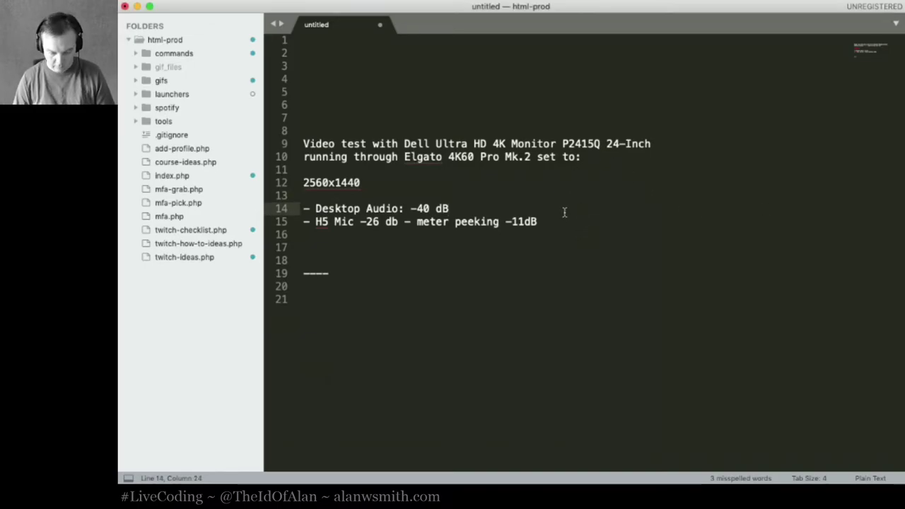
{"action": "type", "text": "-"}
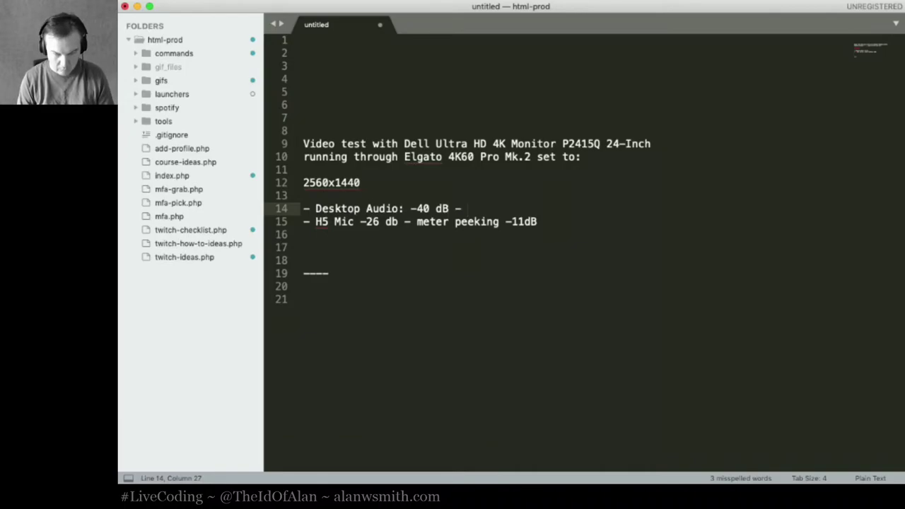
{"action": "key", "text": "BackSpace"}
{"action": "type", "text": "31"}
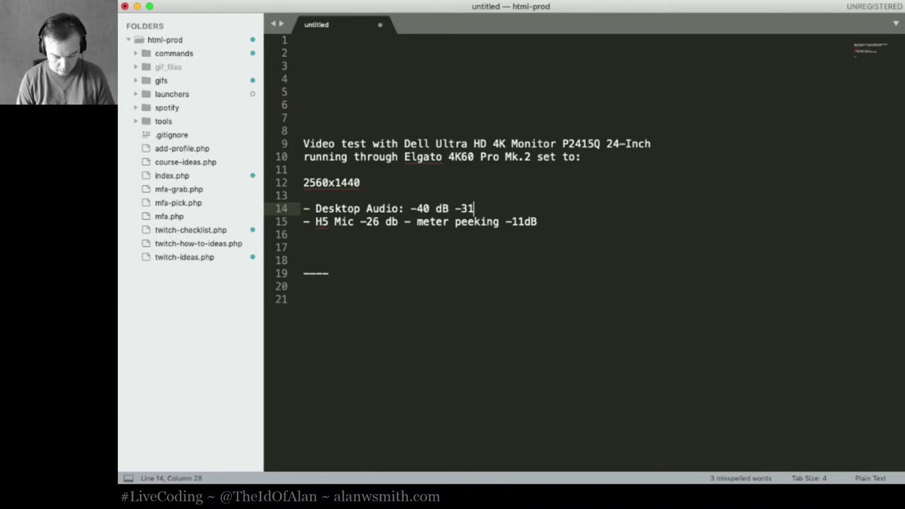
{"action": "type", "text": "dB"}
{"action": "key", "text": "Down"}
{"action": "key", "text": "Down"}
{"action": "key", "text": "Down"}
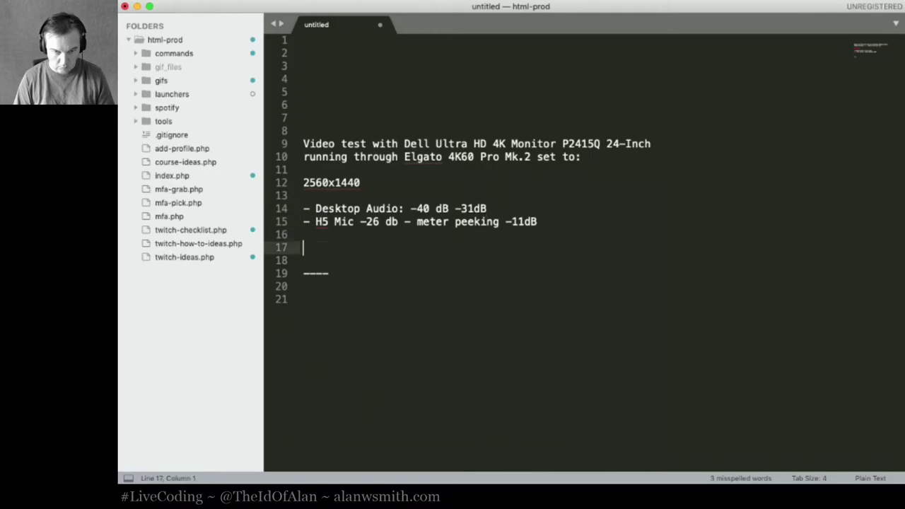
Step: Delete the empty line just above the '----' separator
{"action": "key", "text": "BackSpace"}
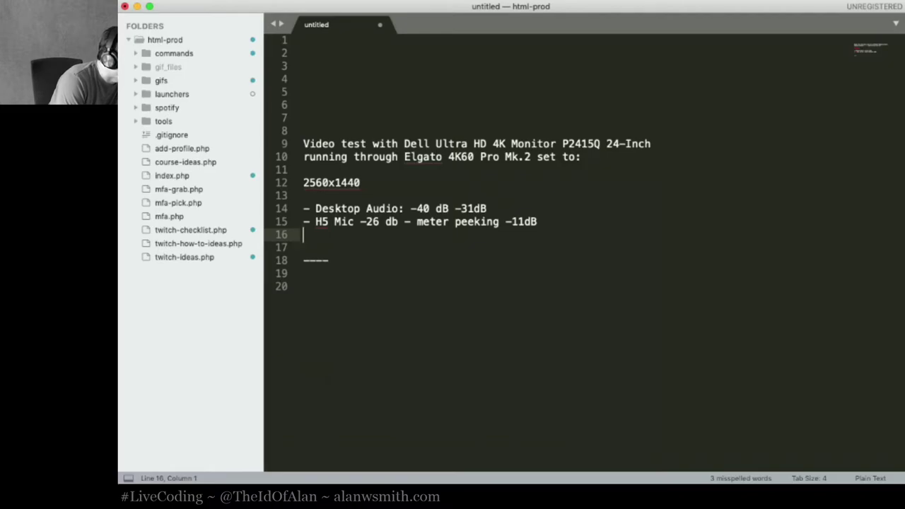
Step: Change the Desktop Audio reading to -30dB and remove the blank line above the dashes
{"action": "left_click", "coordinate": [473, 208]}
{"action": "key", "text": "BackSpace"}
{"action": "type", "text": "0"}
{"action": "key", "text": "Down"}
{"action": "key", "text": "Down"}
{"action": "key", "text": "Down"}
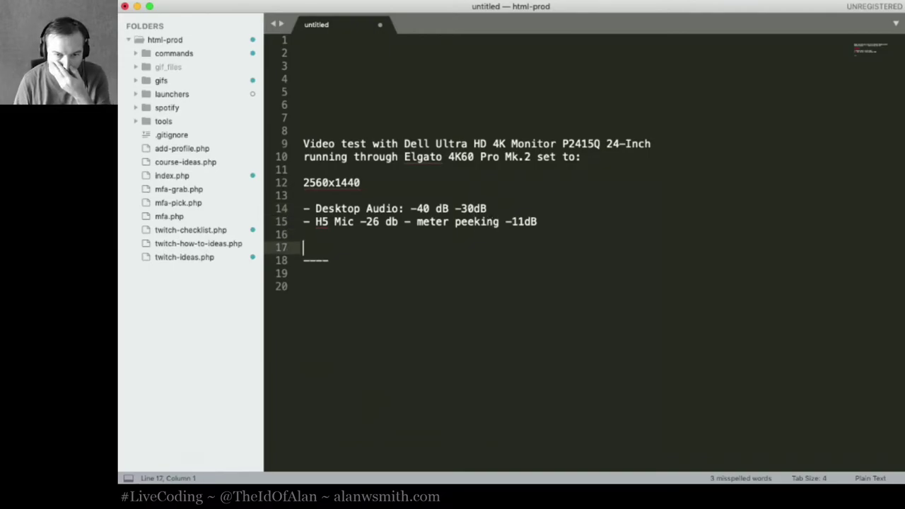
{"action": "key", "text": "BackSpace"}
{"action": "key", "text": "Down"}
{"action": "key", "text": "Down"}
{"action": "key", "text": "Down"}
{"action": "key", "text": "Return"}
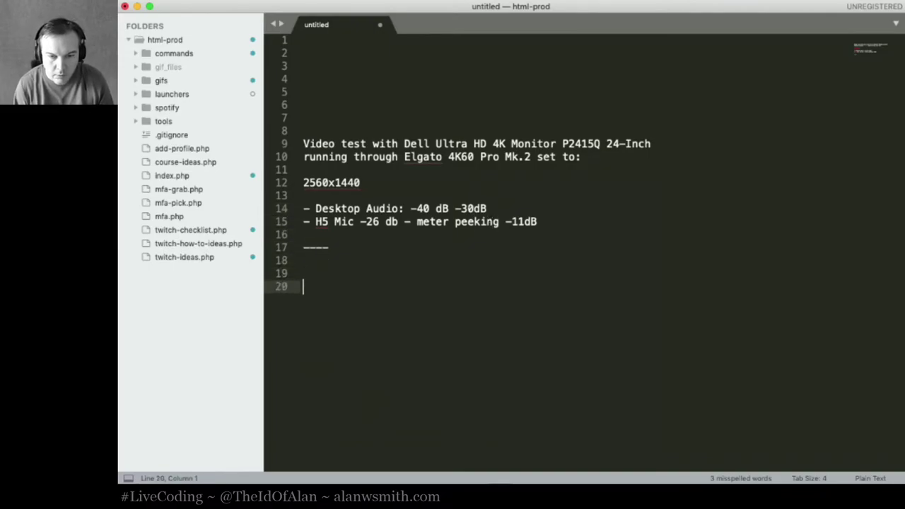
Step: Delete the empty lines at the top of the notes
{"action": "left_click", "coordinate": [415, 119]}
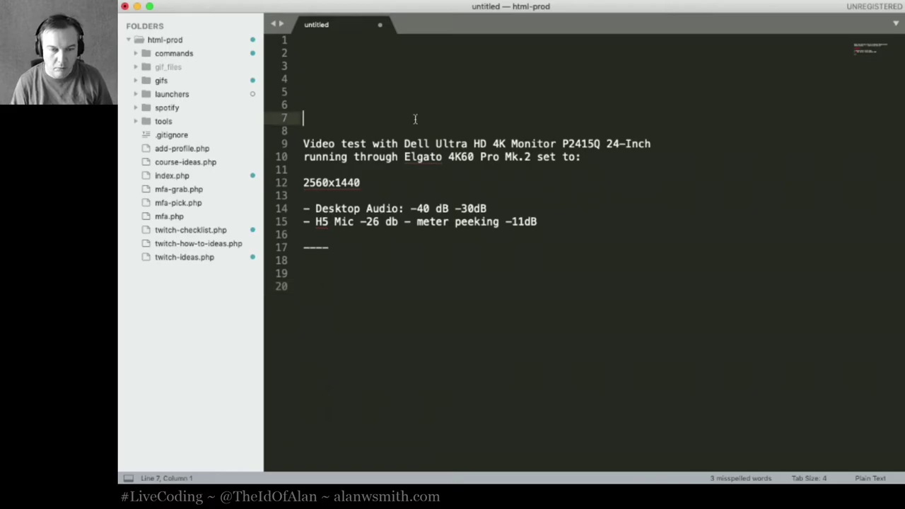
{"action": "key", "text": "shift+Up"}
{"action": "key", "text": "shift+Up"}
{"action": "key", "text": "shift+Up"}
{"action": "key", "text": "BackSpace"}
{"action": "key", "text": "super+Down"}
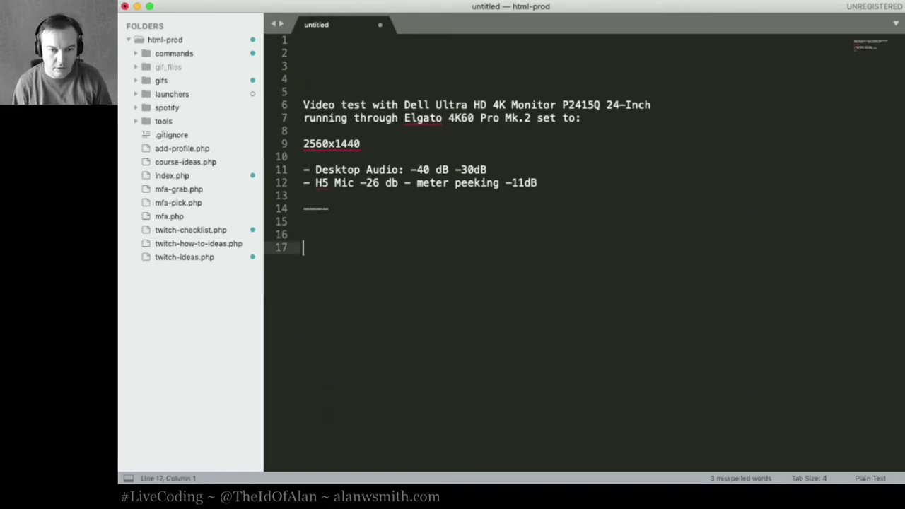
Step: Add 'at: ~4:45' and 'Moved Desktop Audio to -35 dB:' below the separator
{"action": "left_click", "coordinate": [303, 234]}
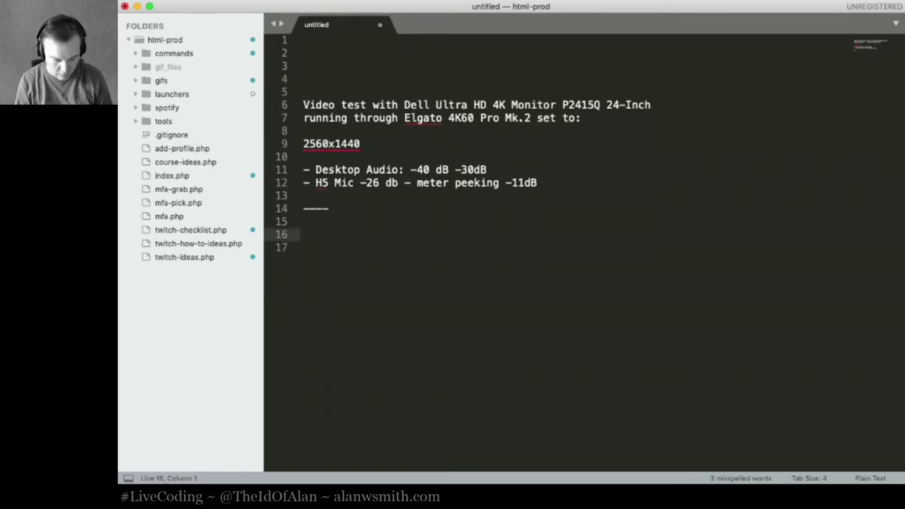
{"action": "type", "text": "at: "}
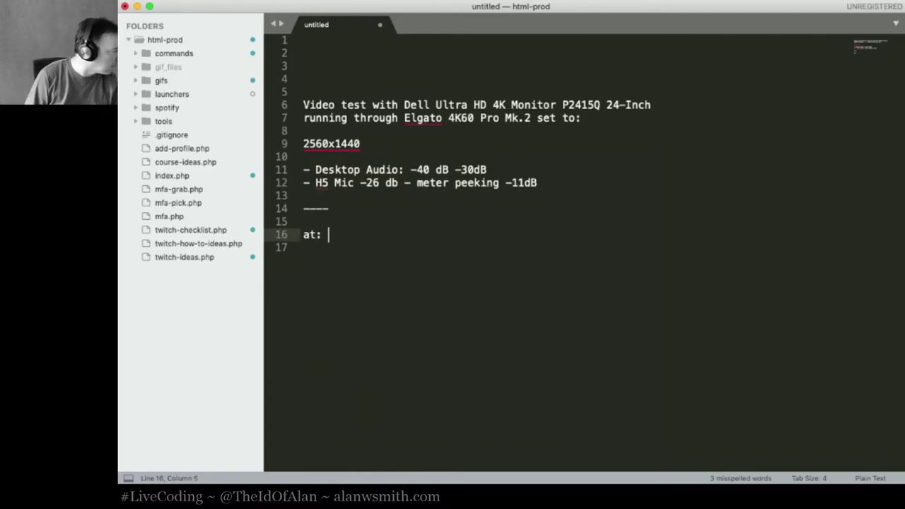
{"action": "type", "text": "4:"}
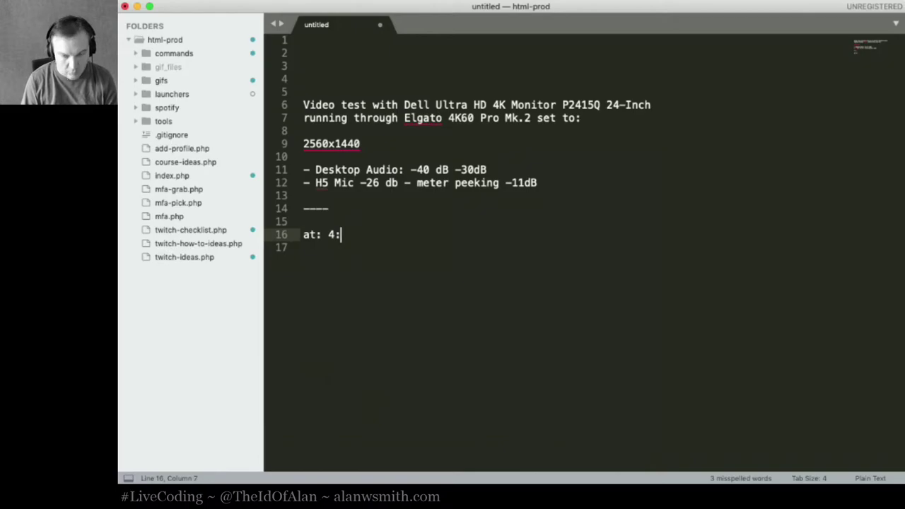
{"action": "key", "text": "BackSpace"}
{"action": "key", "text": "BackSpace"}
{"action": "type", "text": "~4:"}
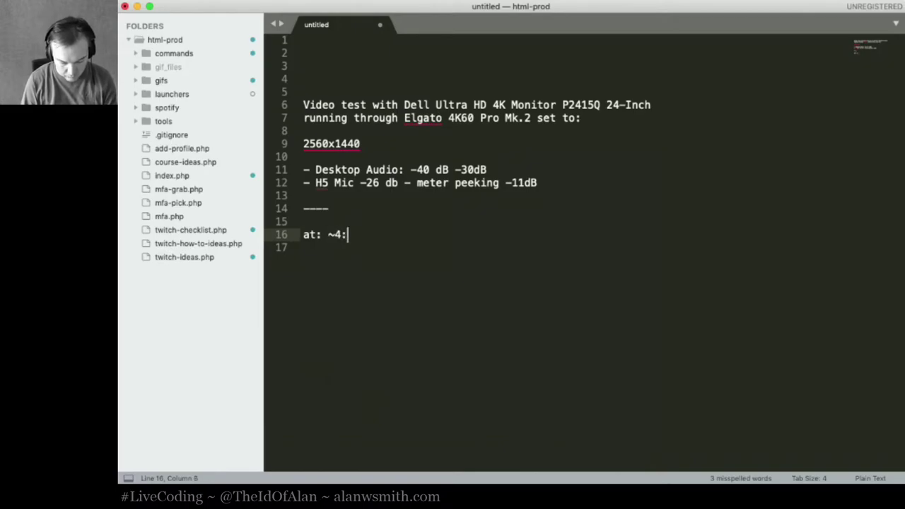
{"action": "type", "text": "45"}
{"action": "key", "text": "Return"}
{"action": "key", "text": "Return"}
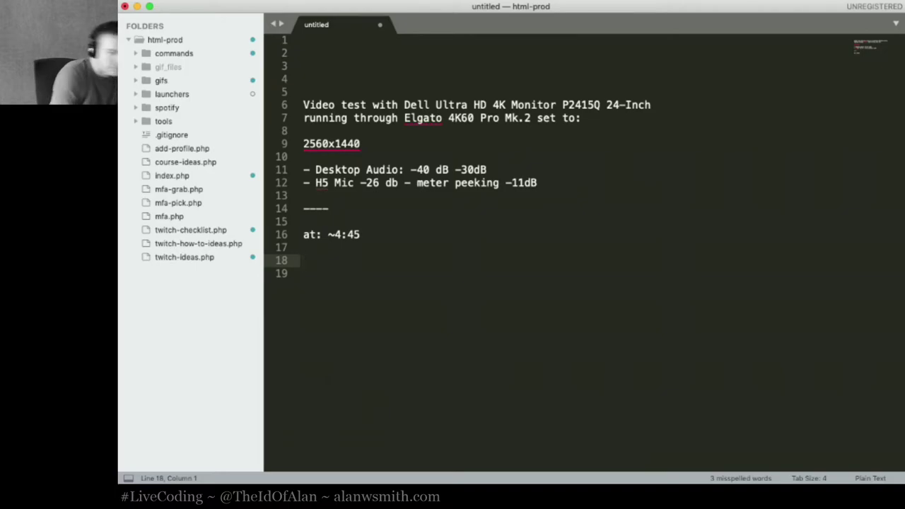
{"action": "type", "text": "-"}
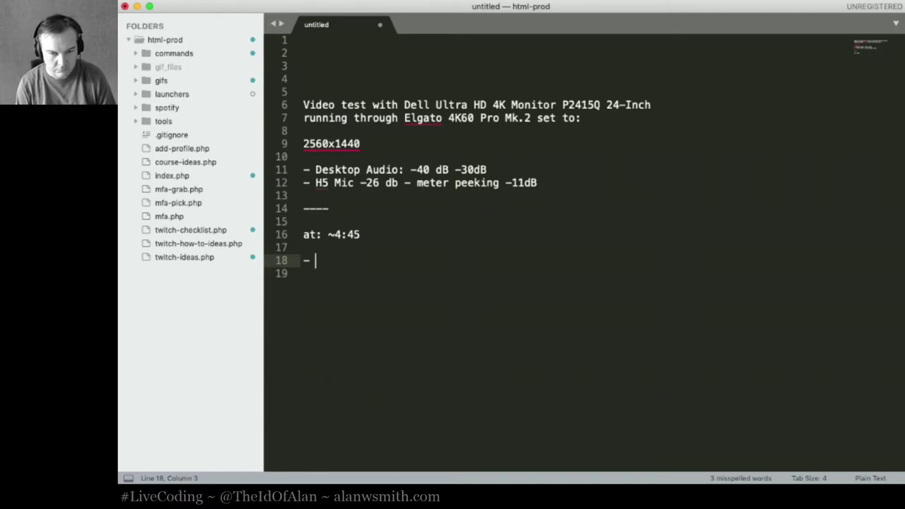
{"action": "key", "text": "BackSpace"}
{"action": "key", "text": "BackSpace"}
{"action": "type", "text": "Moved "}
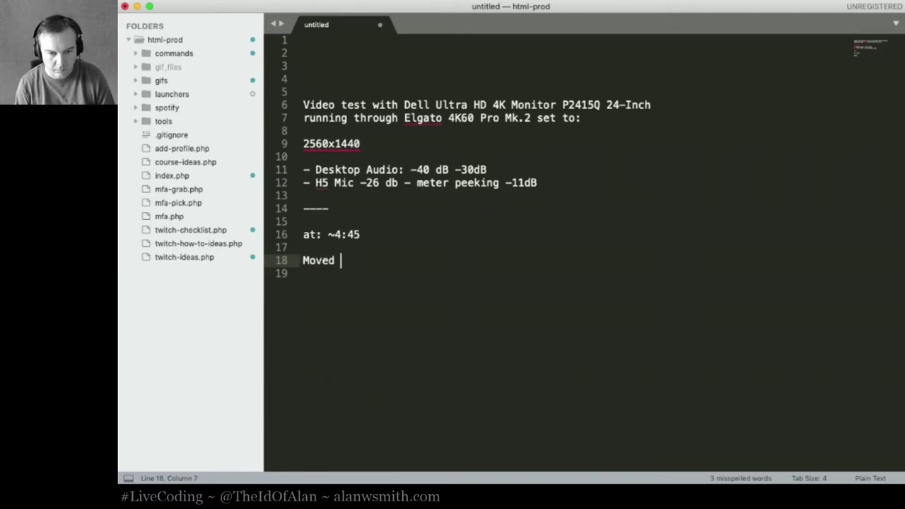
{"action": "type", "text": "Desktop Audio"}
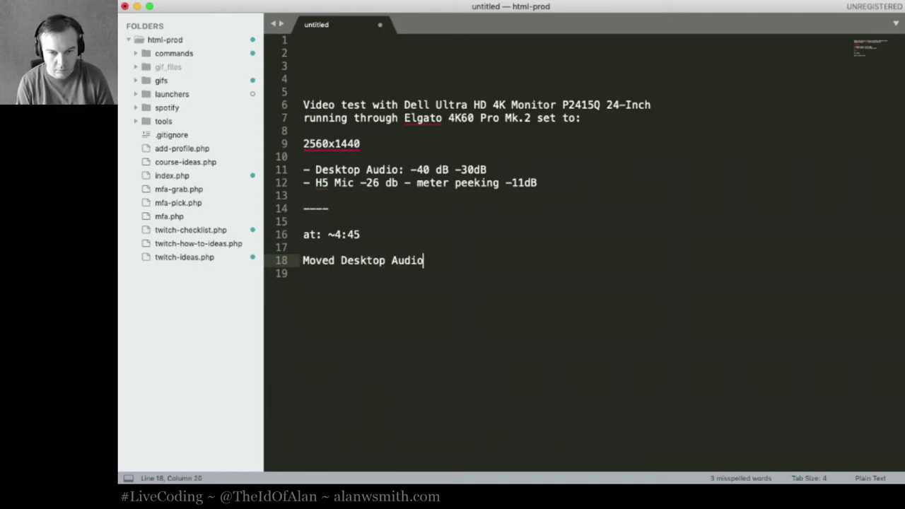
{"action": "type", "text": " to -35 "}
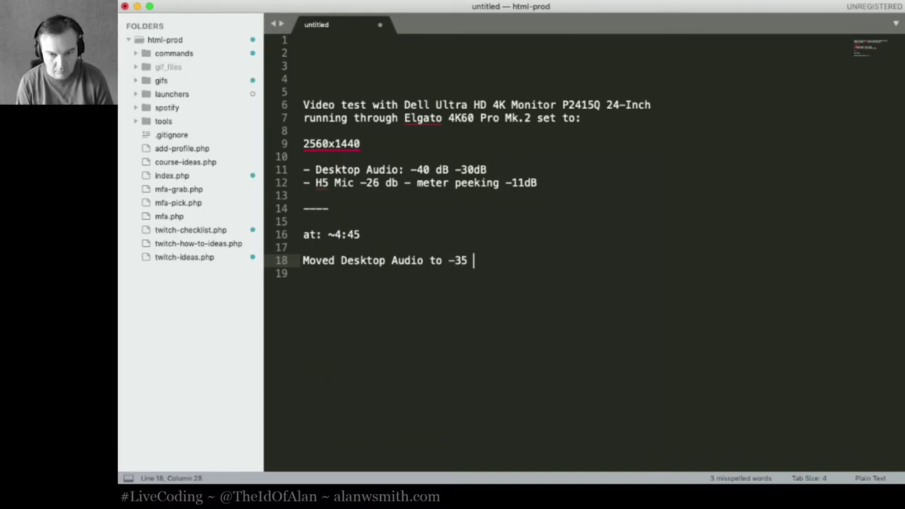
{"action": "type", "text": "dB"}
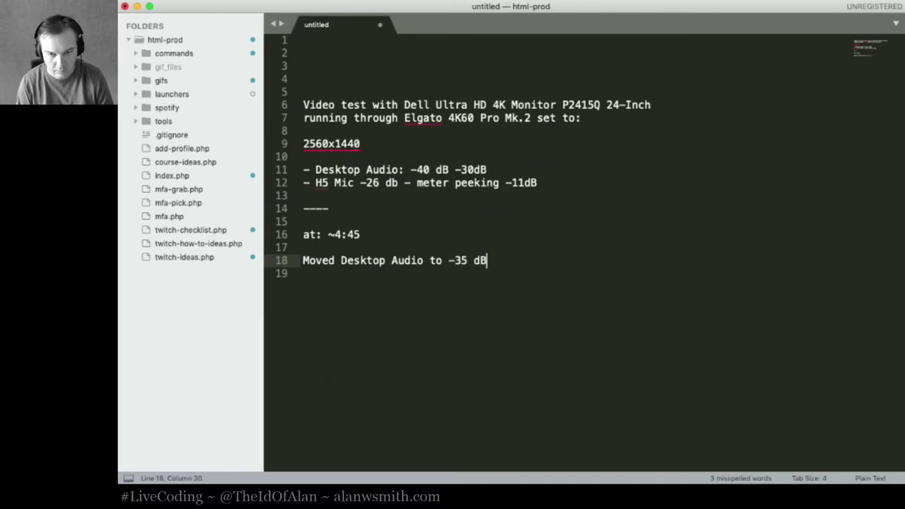
{"action": "type", "text": ":"}
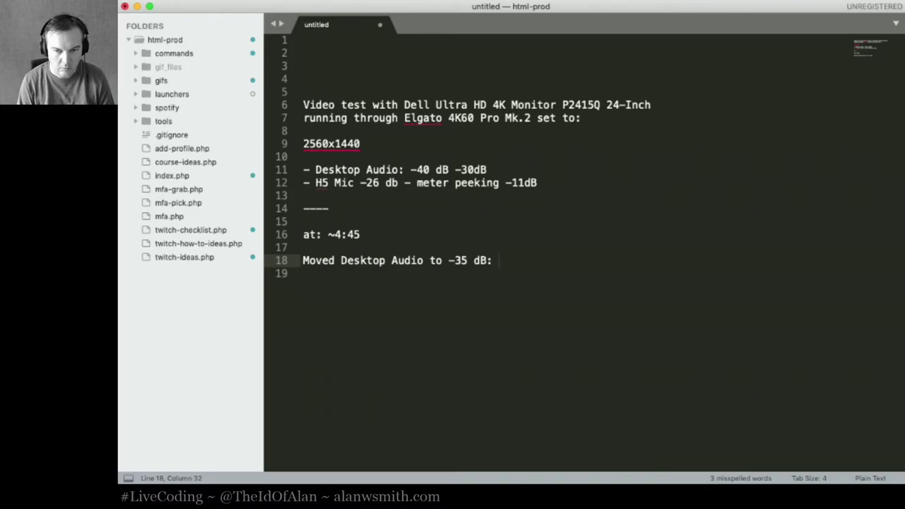
Step: Insert 'meter peaking at' before the -30dB reading on the Desktop Audio line
{"action": "left_click", "coordinate": [448, 163]}
{"action": "left_click", "coordinate": [454, 170]}
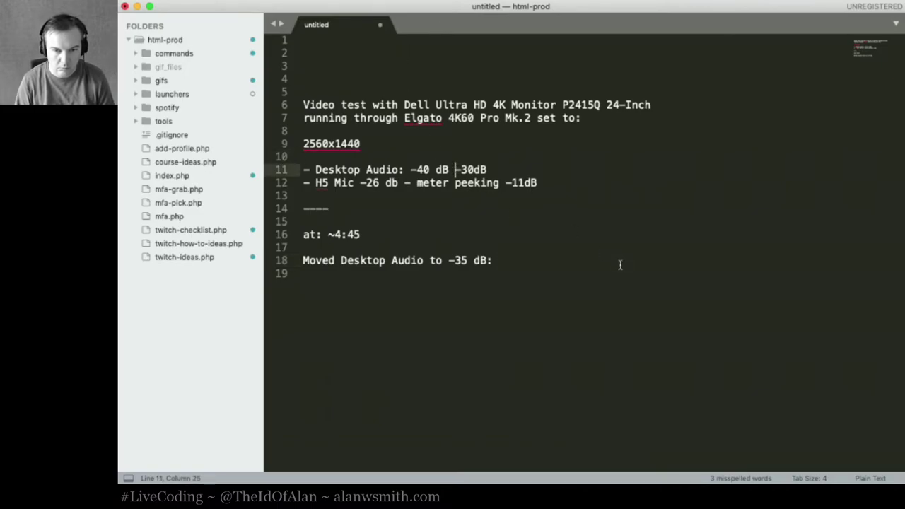
{"action": "type", "text": "meter be"}
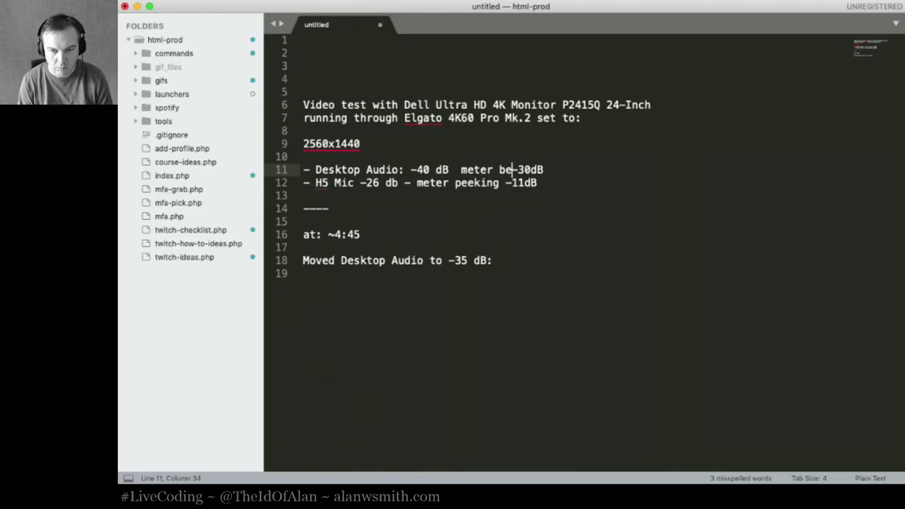
{"action": "key", "text": "BackSpace"}
{"action": "key", "text": "BackSpace"}
{"action": "type", "text": "pee"}
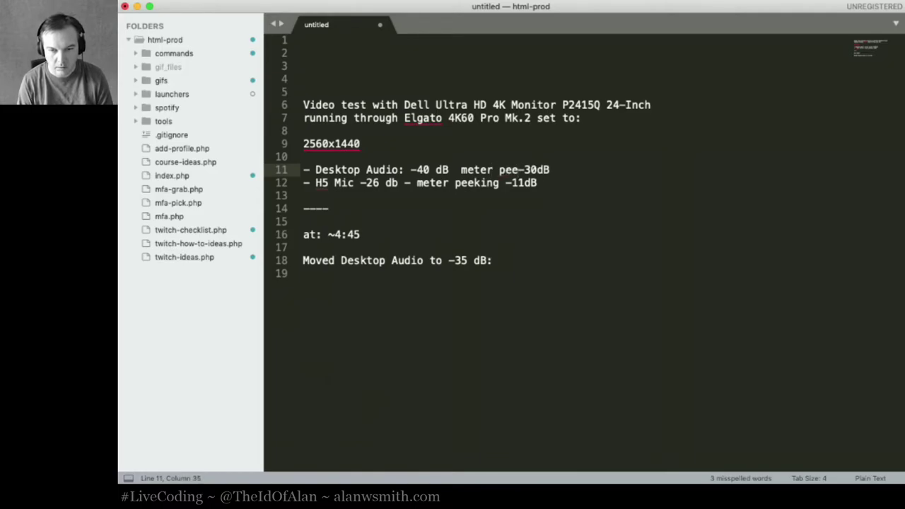
{"action": "key", "text": "BackSpace"}
{"action": "type", "text": "ak"}
{"action": "key", "text": "BackSpace"}
{"action": "type", "text": "k"}
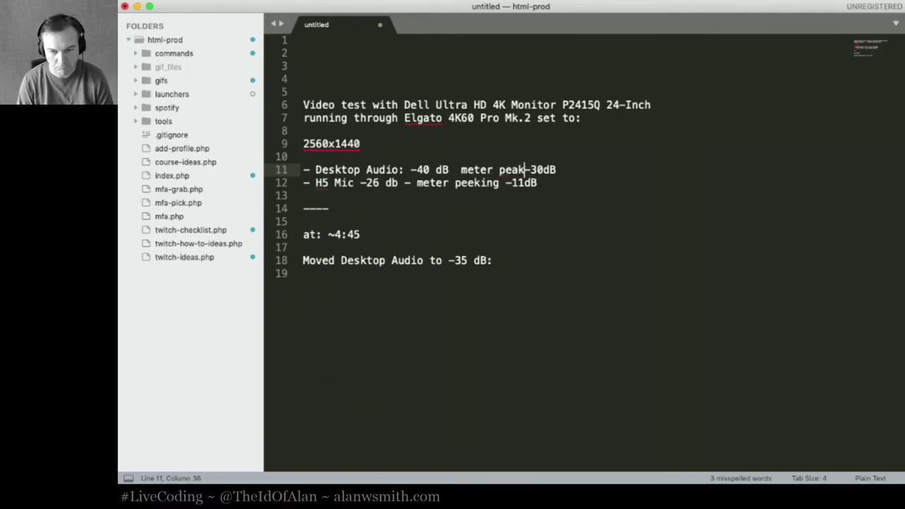
{"action": "type", "text": "ing at"}
Step: Add a blank line below the notes, keeping the cursor at the end of the last line
{"action": "key", "text": "Down"}
{"action": "key", "text": "Down"}
{"action": "key", "text": "Down"}
{"action": "key", "text": "Down"}
{"action": "key", "text": "Down"}
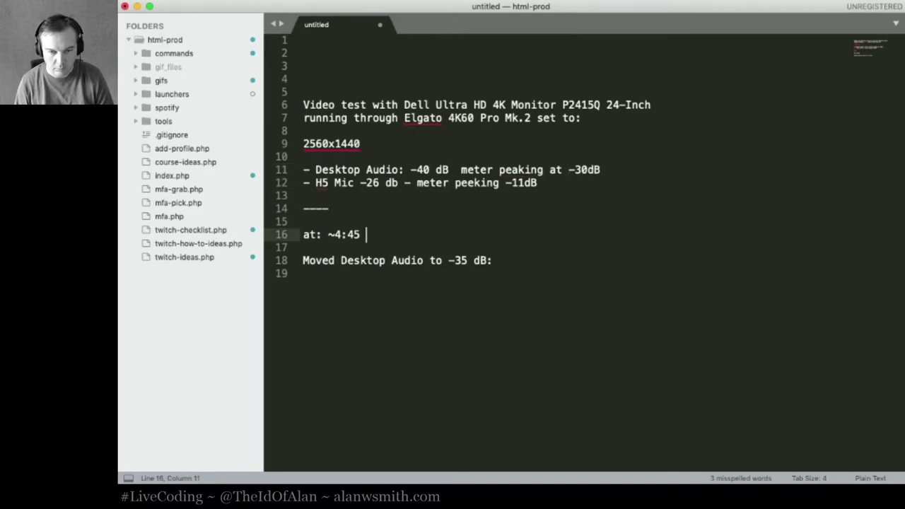
{"action": "key", "text": "Down"}
{"action": "key", "text": "Down"}
{"action": "key", "text": "Down"}
{"action": "key", "text": "Return"}
{"action": "key", "text": "Return"}
{"action": "key", "text": "Up"}
{"action": "key", "text": "Up"}
{"action": "key", "text": "Up"}
{"action": "key", "text": "End"}
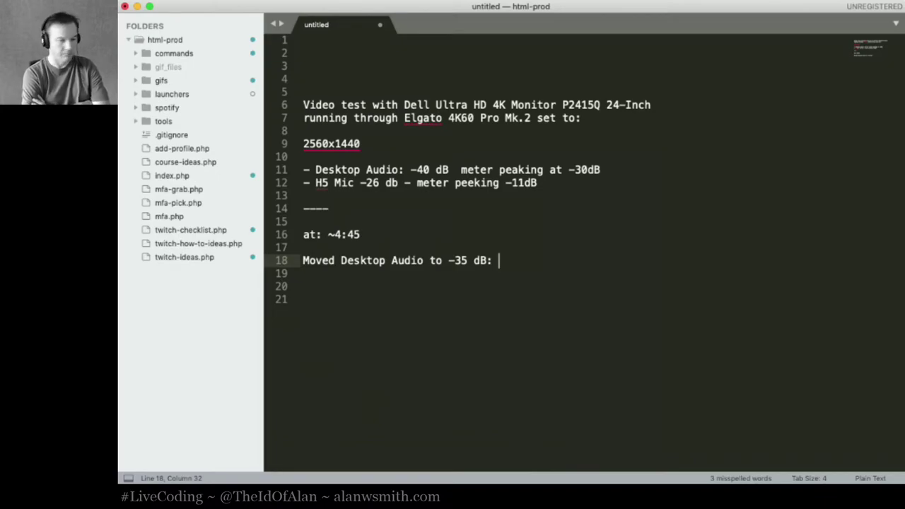
Step: Open the Launchpad links page in Safari from the launcher
{"action": "key", "text": "alt+space"}
{"action": "key", "text": "Return"}
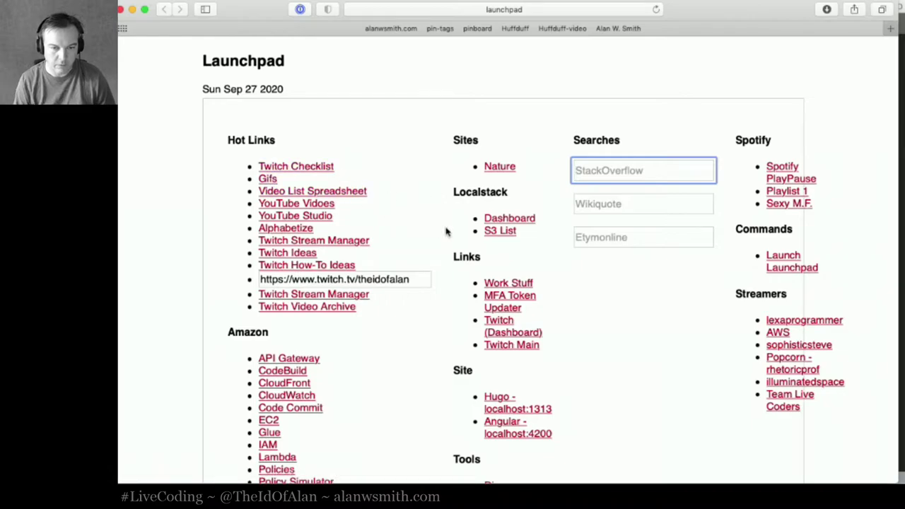
Step: Switch from Safari through iTerm2 back to the Sublime Text notes
{"action": "key", "text": "super+Tab"}
{"action": "type", "text": "s"}
{"action": "key", "text": "super+Tab"}
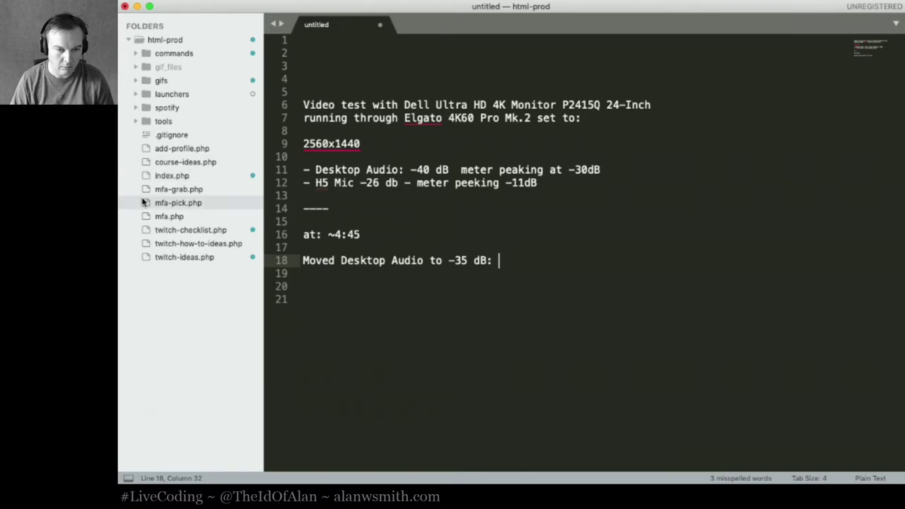
Step: Open index.php from the sidebar and enlarge the editor font one step
{"action": "left_click", "coordinate": [172, 176]}
{"action": "scroll", "coordinate": [608, 205], "scroll_direction": "down", "scroll_amount": 15}
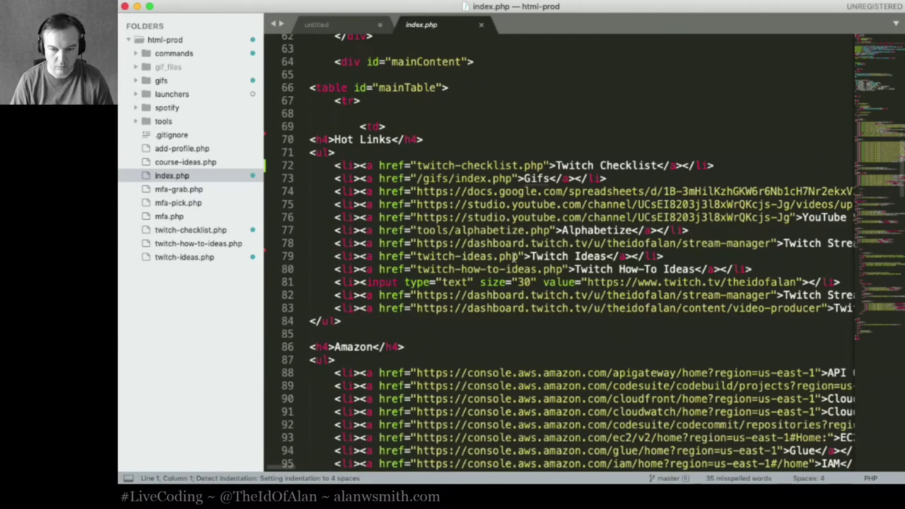
{"action": "left_click", "coordinate": [607, 205]}
{"action": "left_click", "coordinate": [732, 230]}
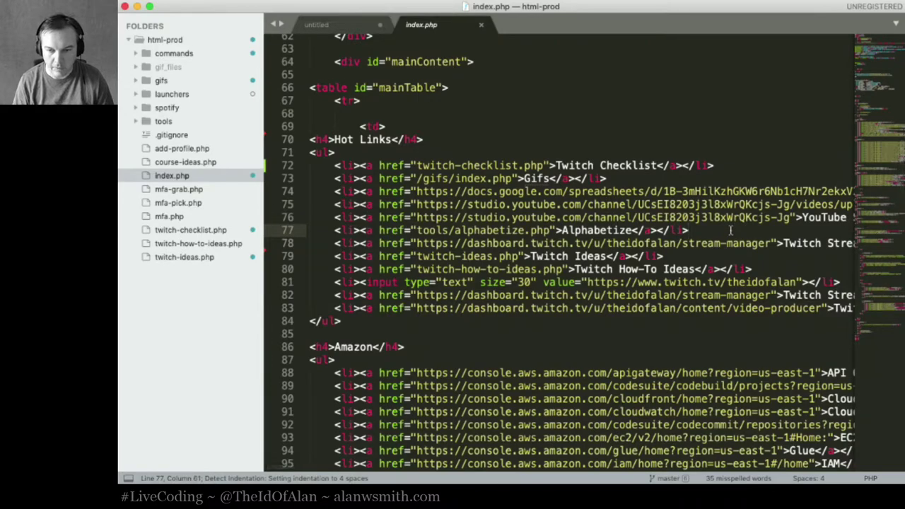
{"action": "left_click", "coordinate": [689, 205]}
{"action": "left_click", "coordinate": [689, 217]}
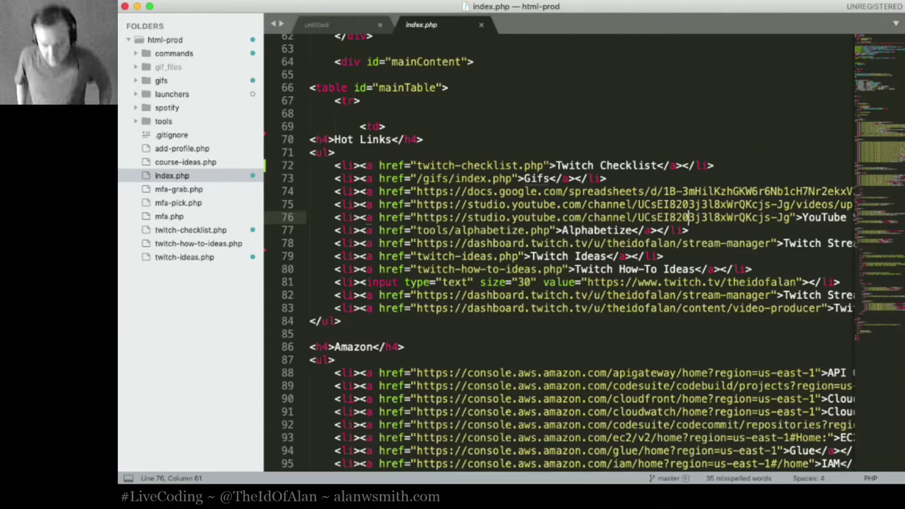
{"action": "key", "text": "super+equal"}
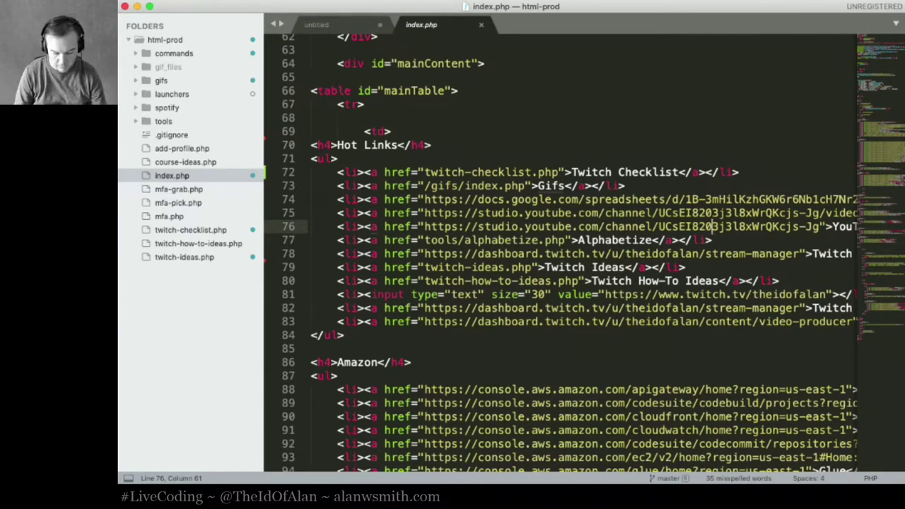
Step: Enlarge the font again and open the Preferences settings to check font_size 19
{"action": "key", "text": "super+comma"}
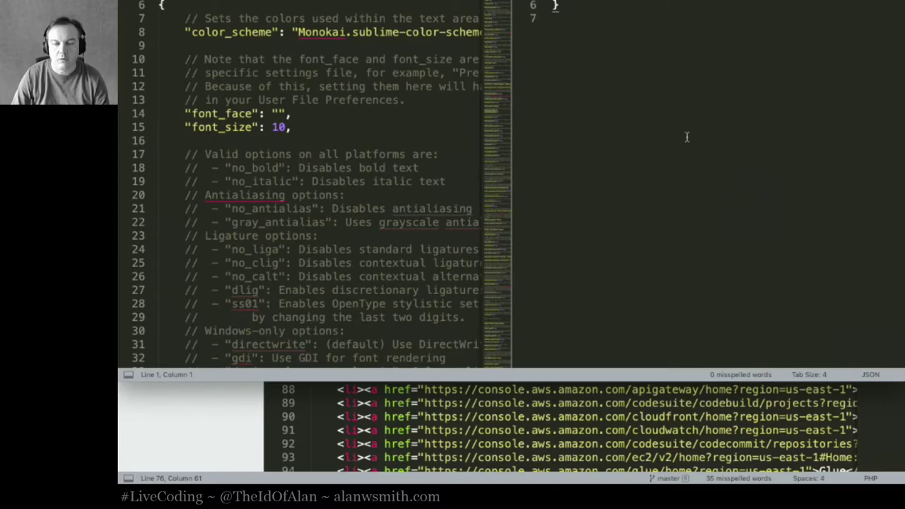
{"action": "key", "text": "super+w"}
{"action": "key", "text": "super+comma"}
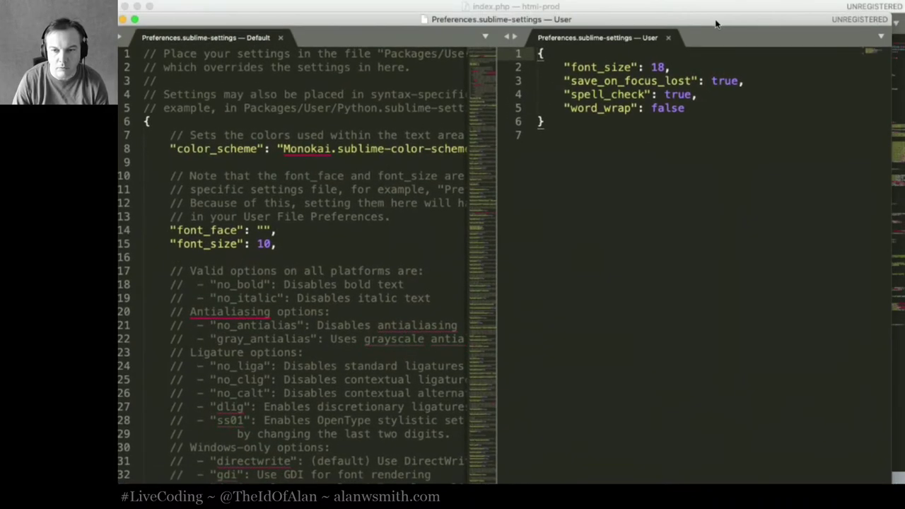
{"action": "key", "text": "super+w"}
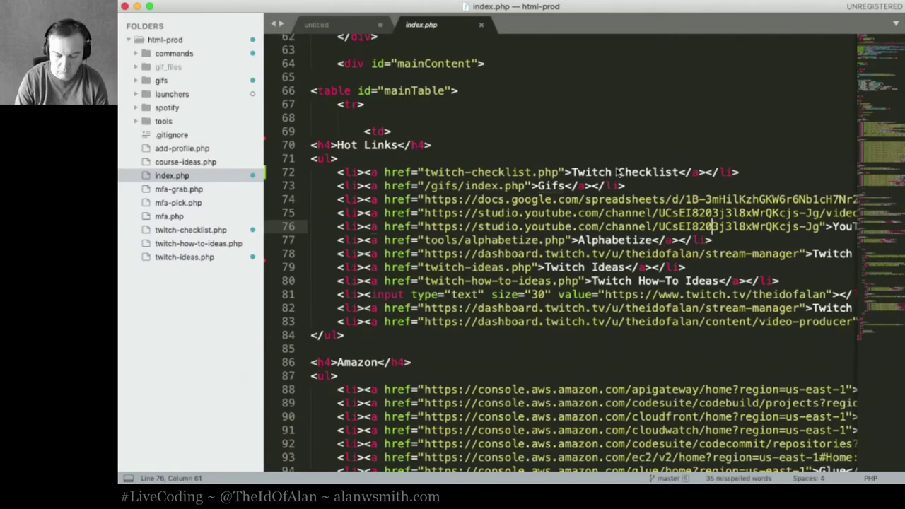
{"action": "key", "text": "super+equal"}
{"action": "key", "text": "super+comma"}
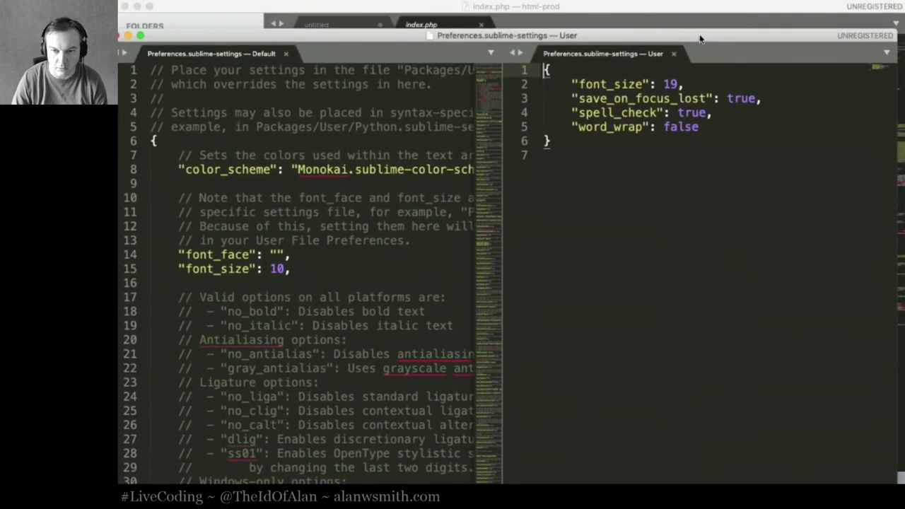
{"action": "left_click", "coordinate": [674, 167]}
{"action": "key", "text": "super+shift+w"}
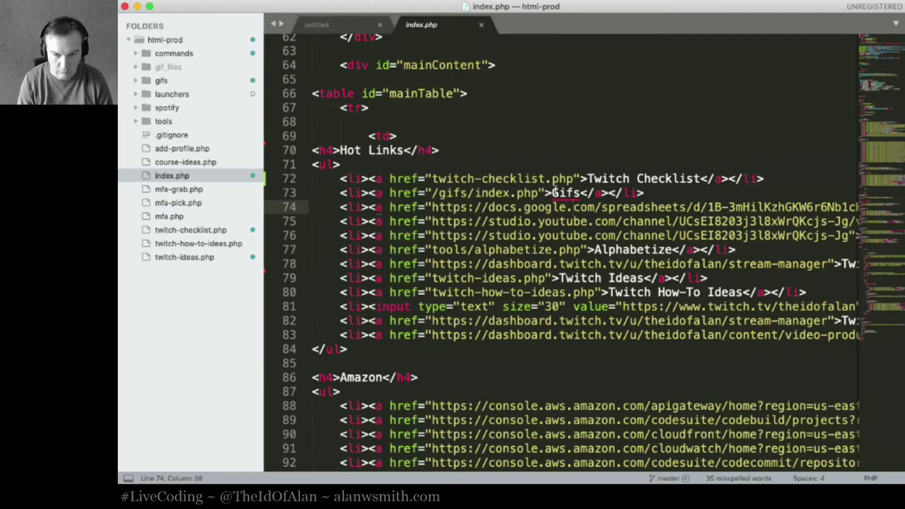
{"action": "key", "text": "super+comma"}
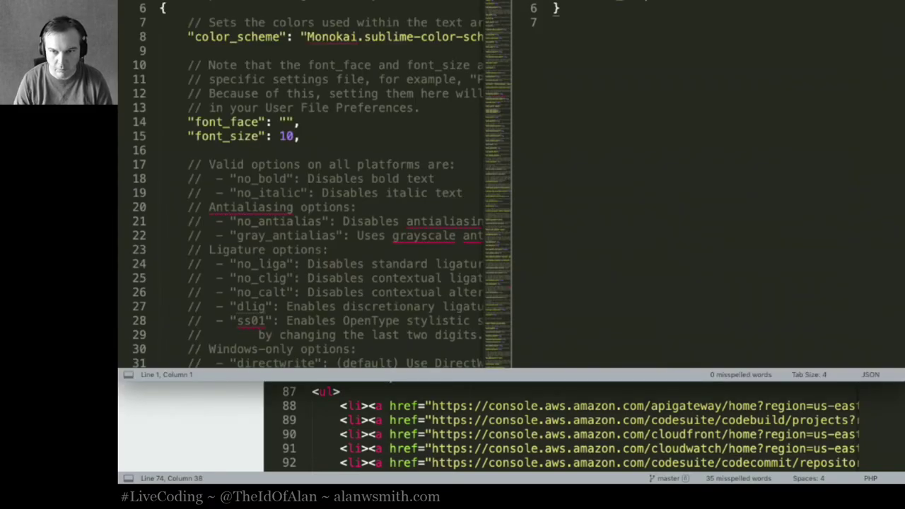
Step: Open a new Safari tab, then return to line 7 of the User settings
{"action": "key", "text": "super+Tab"}
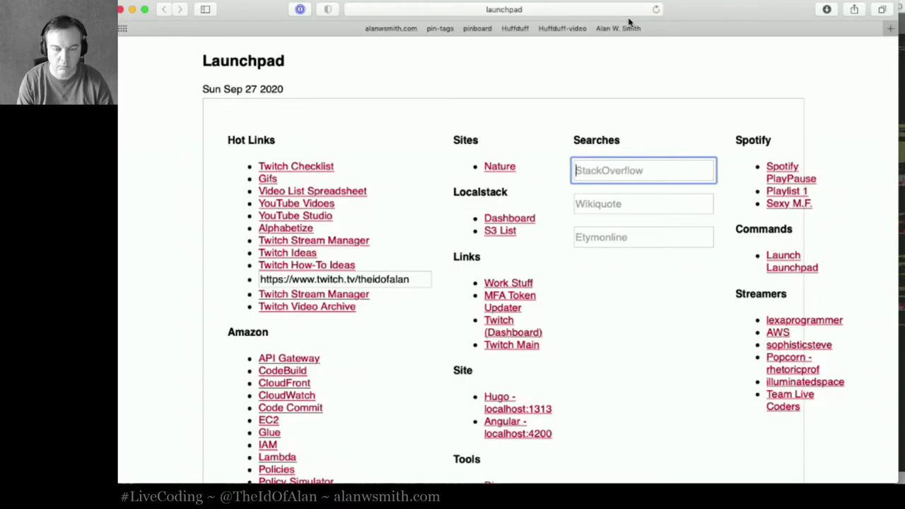
{"action": "key", "text": "super+t"}
{"action": "type", "text": "hn"}
{"action": "key", "text": "BackSpace"}
{"action": "key", "text": "BackSpace"}
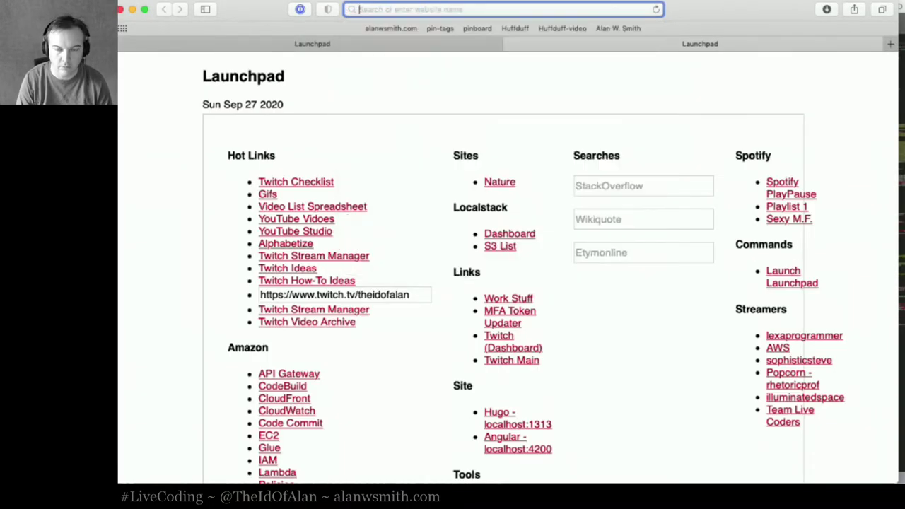
{"action": "key", "text": "super+Tab"}
{"action": "left_click", "coordinate": [619, 142]}
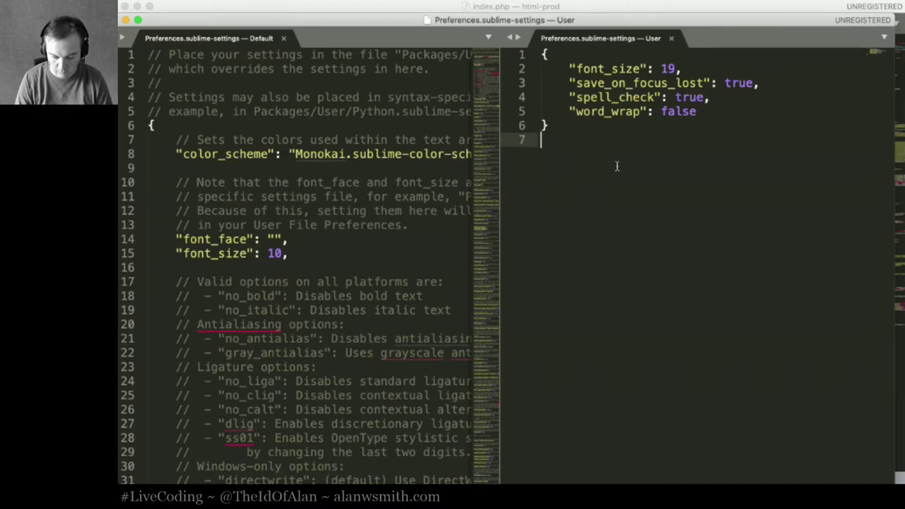
Step: Try font sizes from 23 down to 12 with Cmd+= and Cmd+-
{"action": "key", "text": "super+equal"}
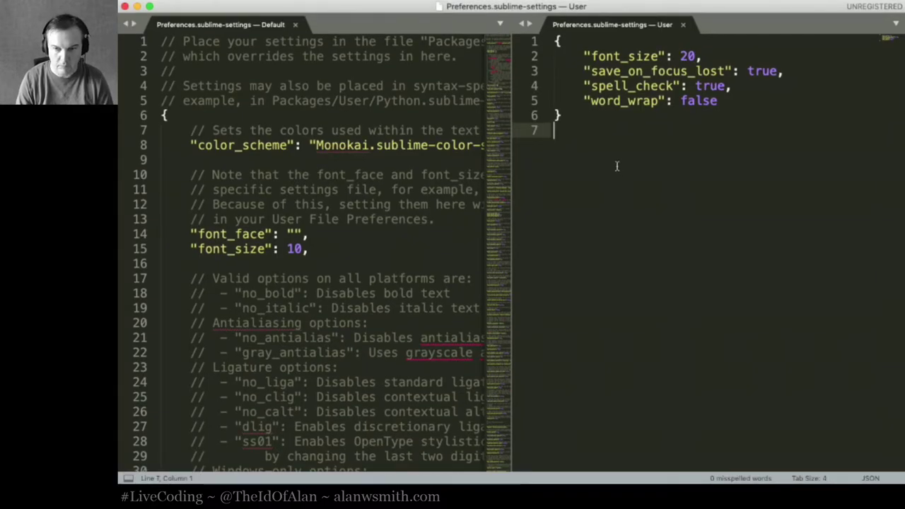
{"action": "key", "text": "super+equal"}
{"action": "key", "text": "super+equal"}
{"action": "key", "text": "super+equal"}
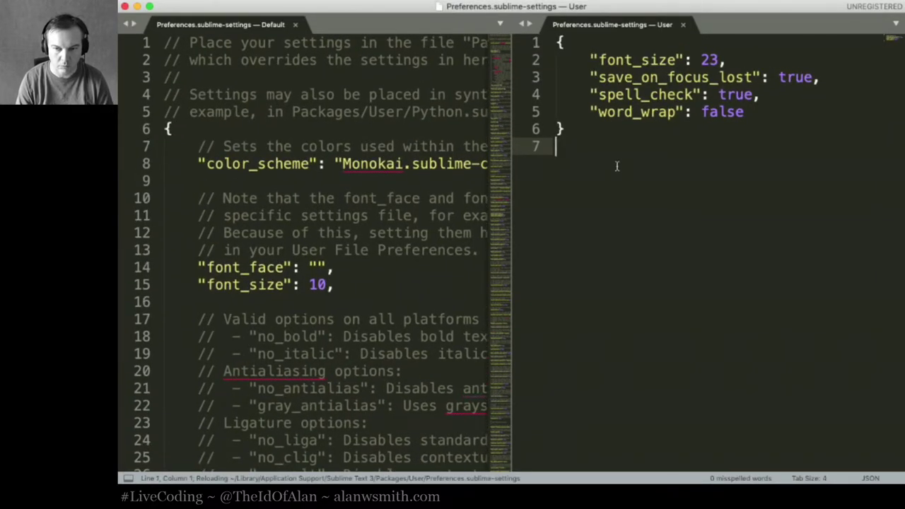
{"action": "key", "text": "super+minus"}
{"action": "key", "text": "super+minus"}
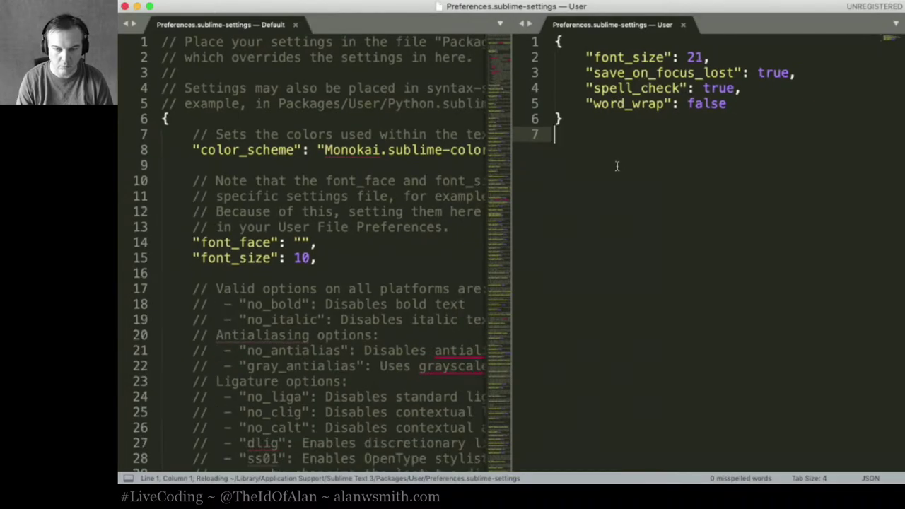
{"action": "key", "text": "super+minus"}
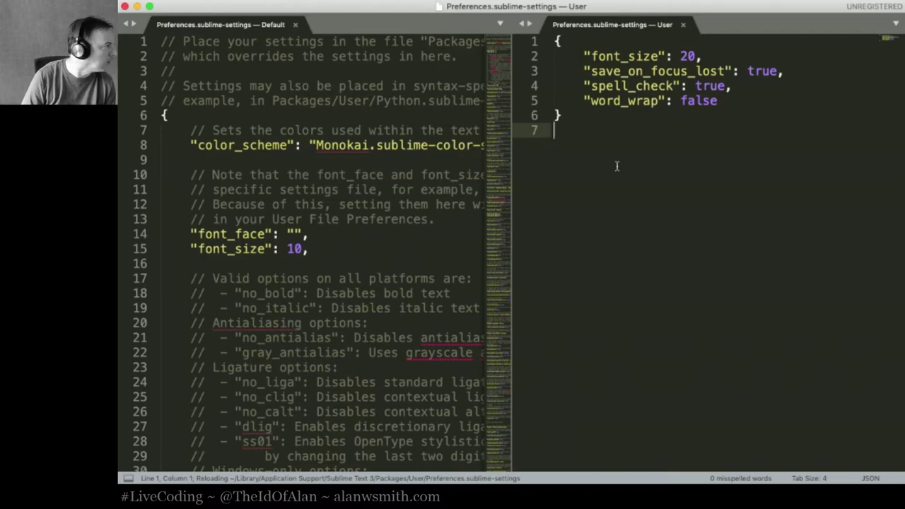
{"action": "key", "text": "super+minus"}
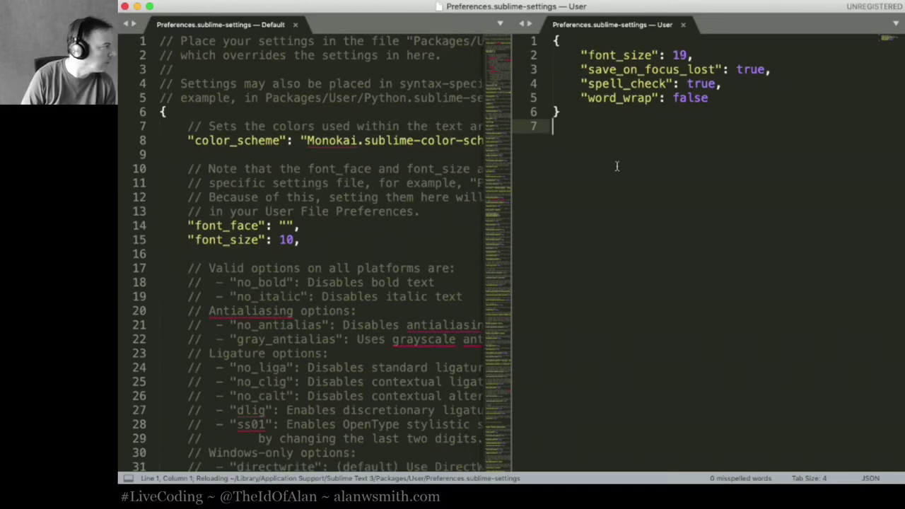
{"action": "key", "text": "super+minus"}
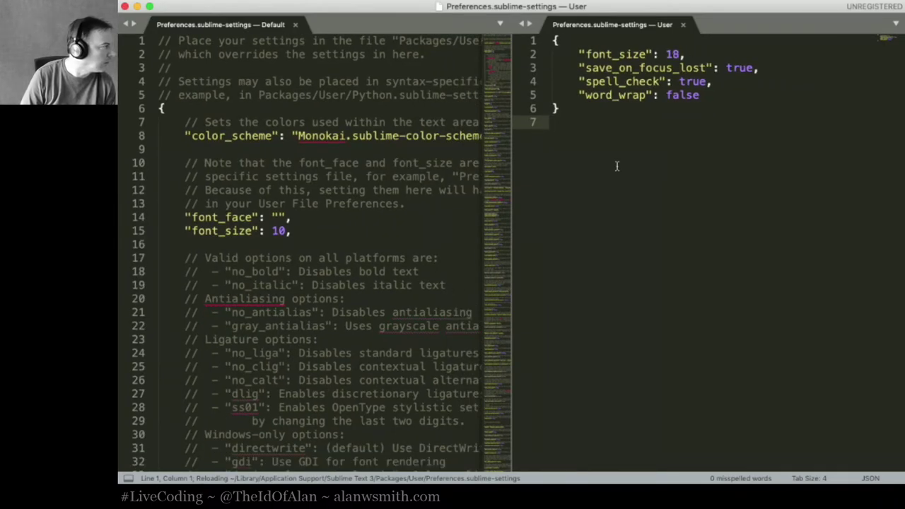
{"action": "key", "text": "super+minus"}
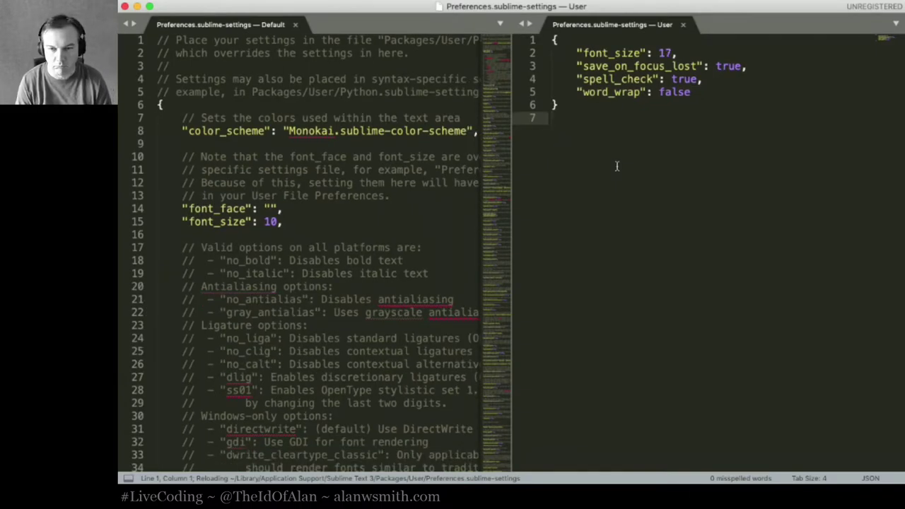
{"action": "key", "text": "super+minus"}
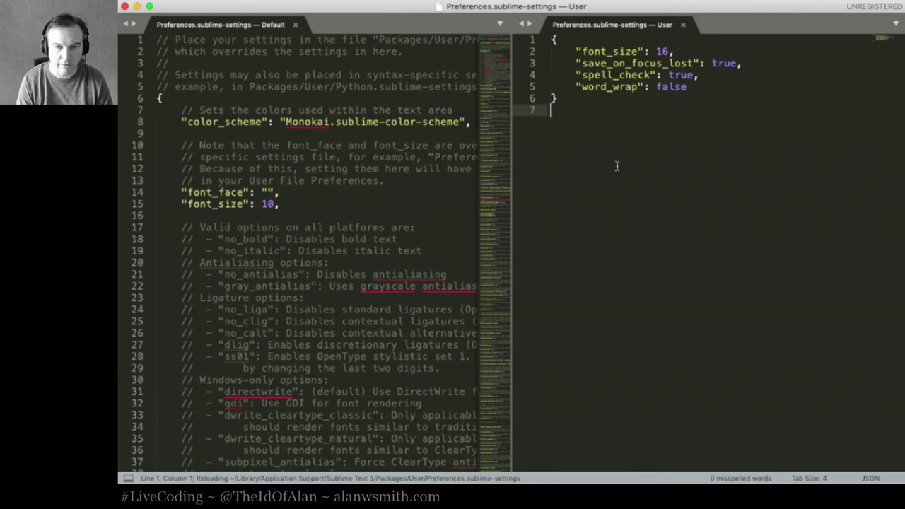
{"action": "key", "text": "super+minus"}
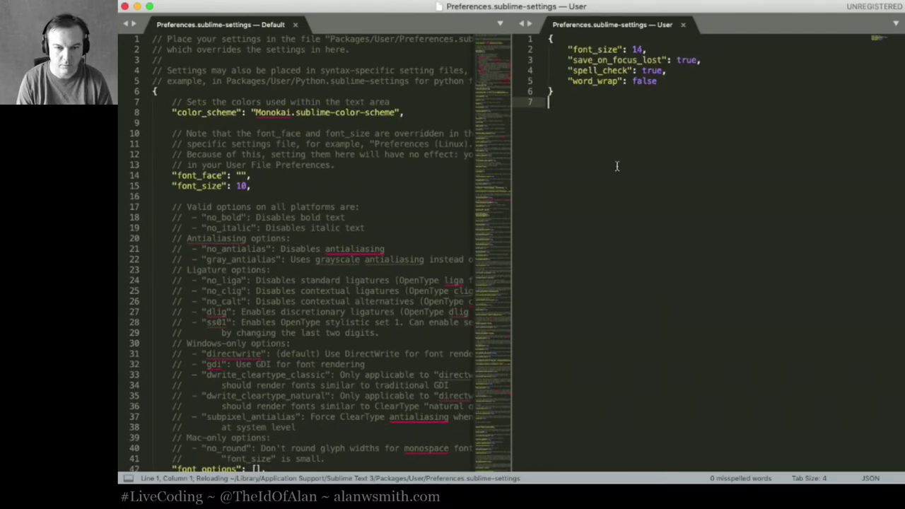
{"action": "key", "text": "super+minus"}
Step: Settle the font size at 17, glance at index.md in BBEdit, and return
{"action": "key", "text": "super+equal"}
{"action": "key", "text": "super+equal"}
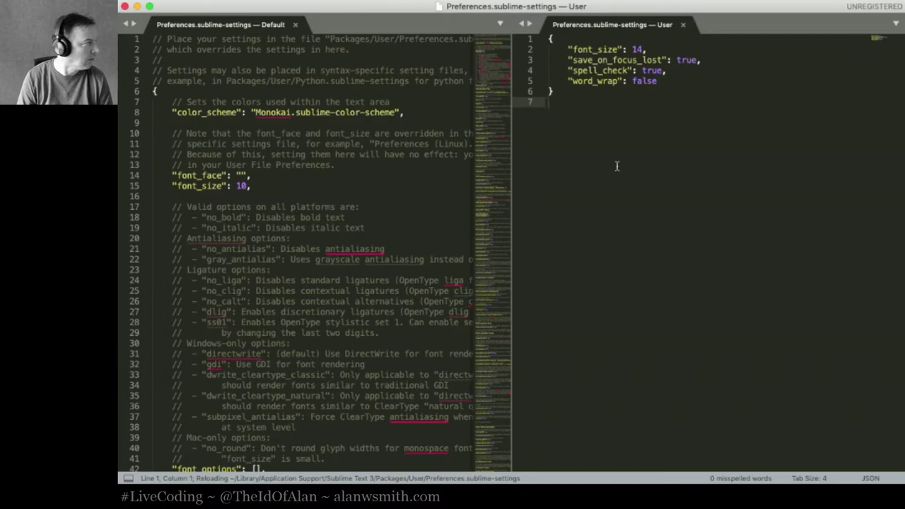
{"action": "key", "text": "super+equal"}
{"action": "key", "text": "super+equal"}
{"action": "key", "text": "super+equal"}
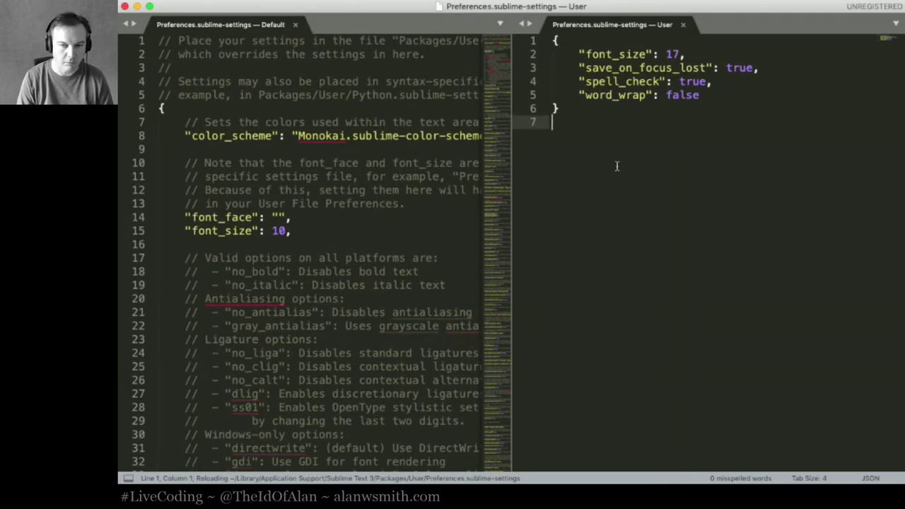
{"action": "key", "text": "super+equal"}
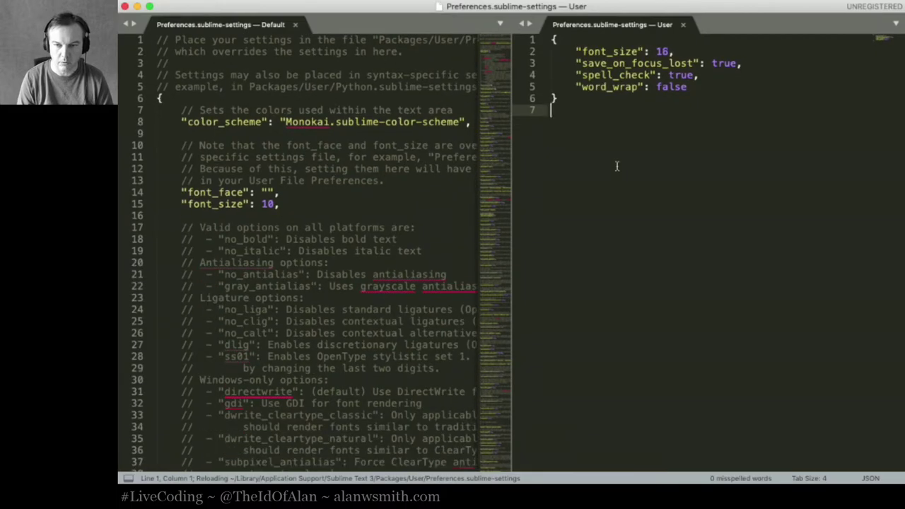
{"action": "key", "text": "super+equal"}
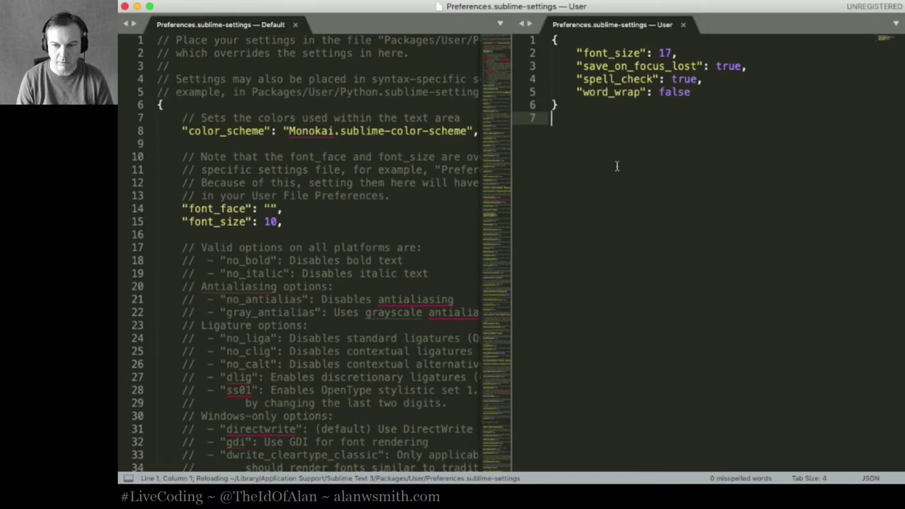
{"action": "key", "text": "super+minus"}
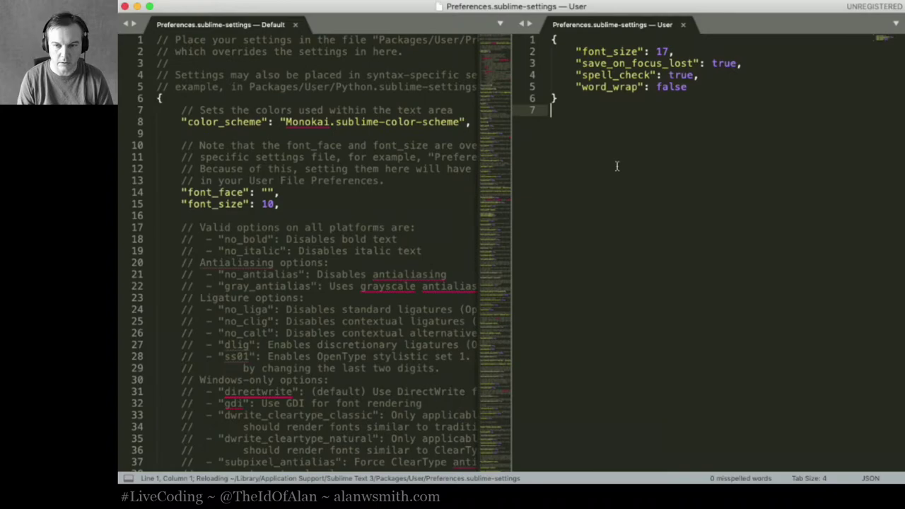
{"action": "key", "text": "super+equal"}
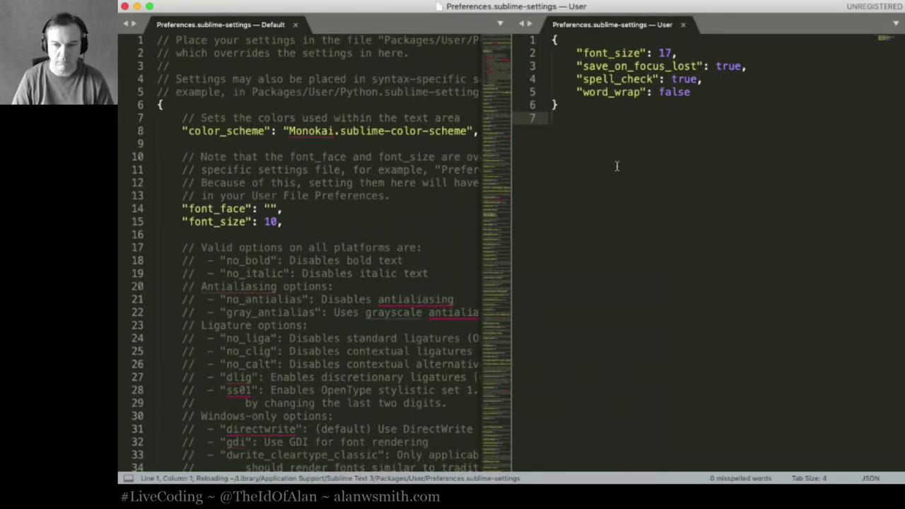
{"action": "key", "text": "super+Tab"}
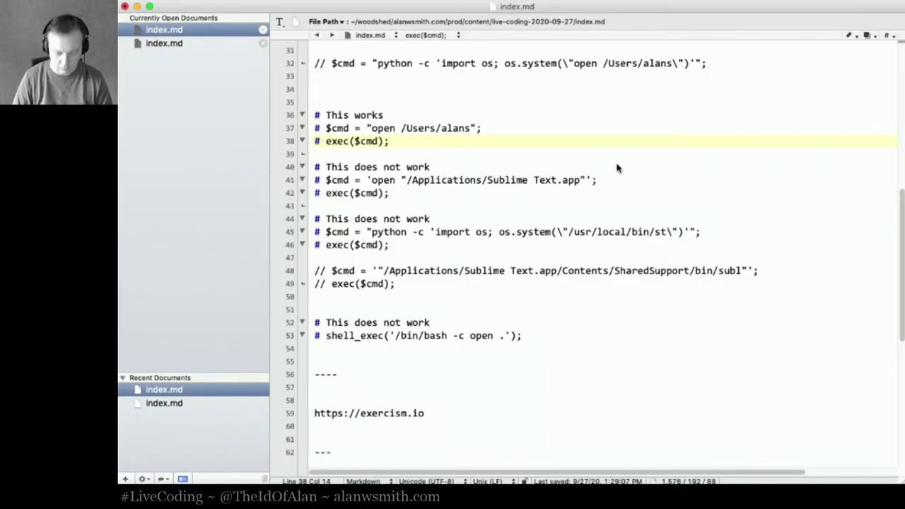
{"action": "key", "text": "super+Tab"}
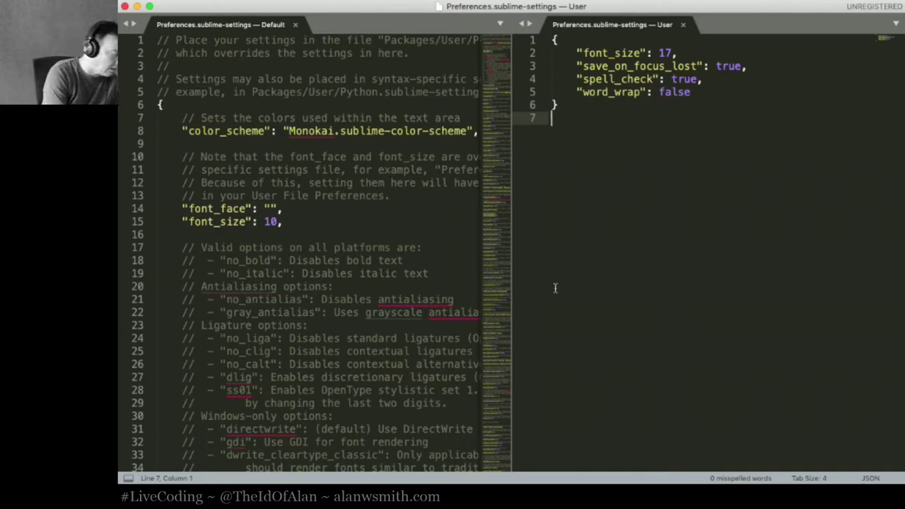
Step: Cancel the crash report, review Safari's Launchpad page, then bring BBEdit's index.md notes forward at line 42
{"action": "key", "text": "super+Tab"}
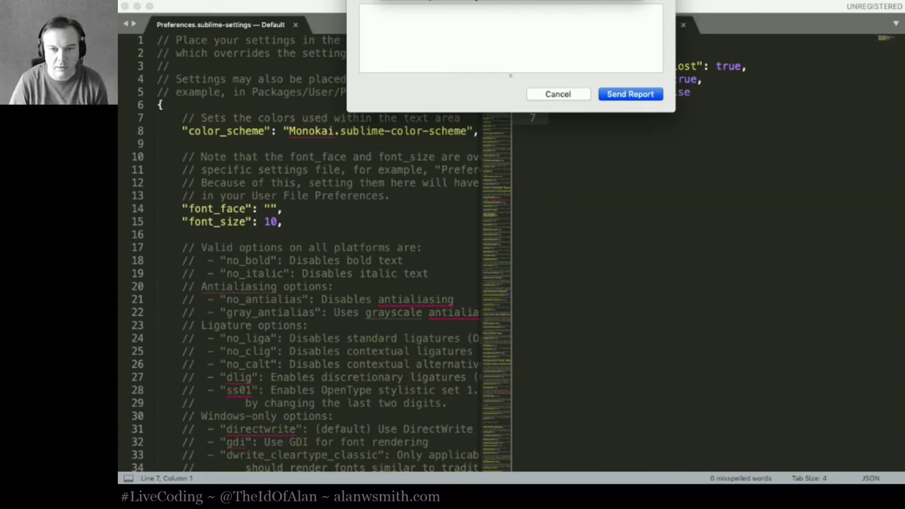
{"action": "left_click", "coordinate": [586, 97]}
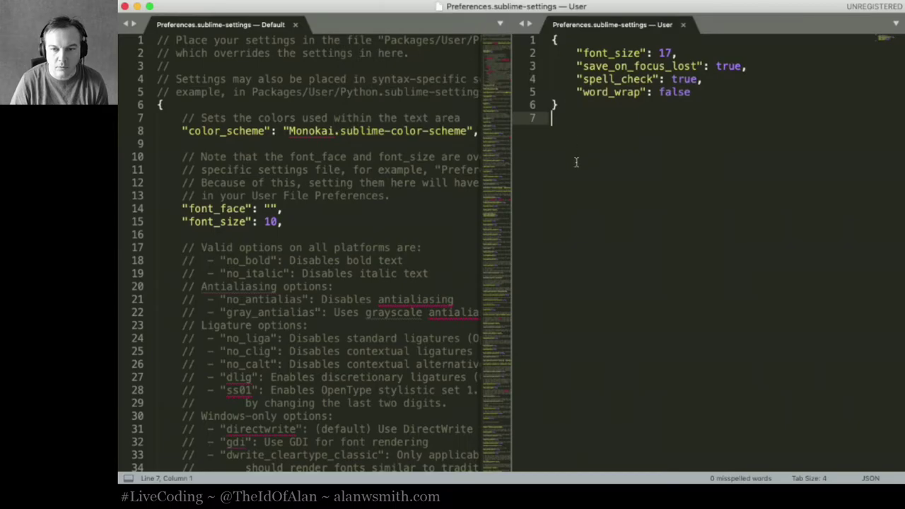
{"action": "key", "text": "super+Tab"}
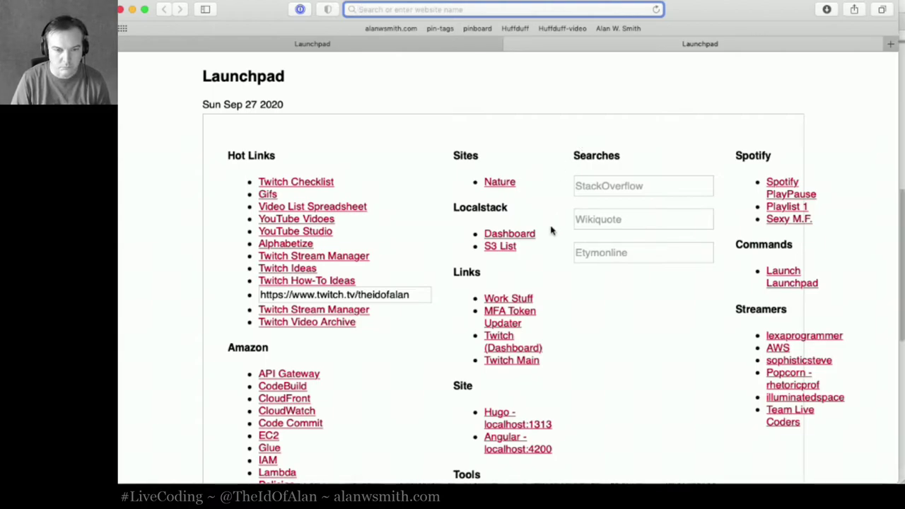
{"action": "key", "text": "super+Tab"}
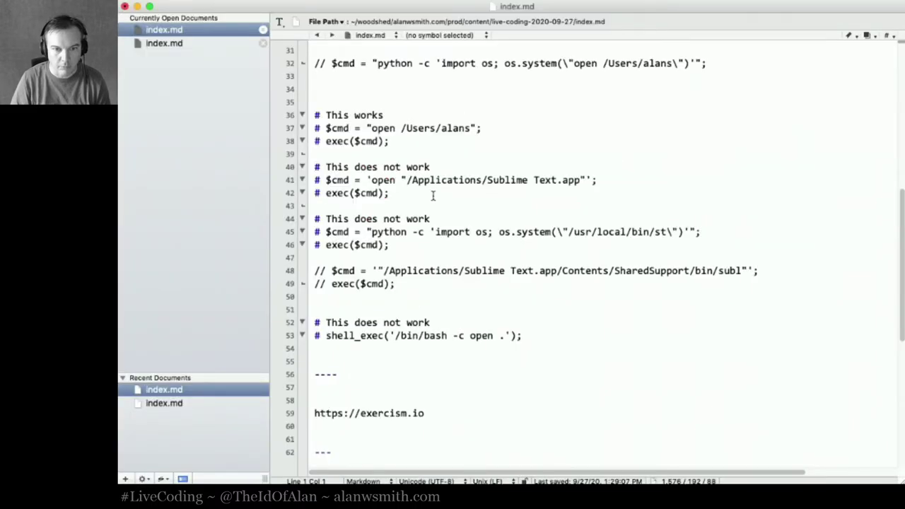
{"action": "left_click", "coordinate": [431, 195]}
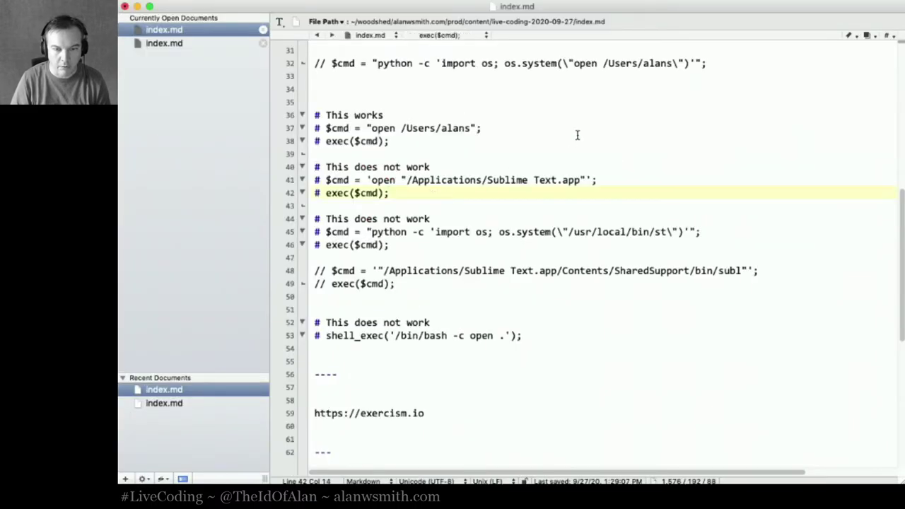
Step: Open BBEdit's Editor Defaults preferences showing Consolas for BBEdit at 17, and move the window aside
{"action": "left_click", "coordinate": [164, 44]}
{"action": "left_click", "coordinate": [164, 30]}
{"action": "left_click", "coordinate": [495, 128]}
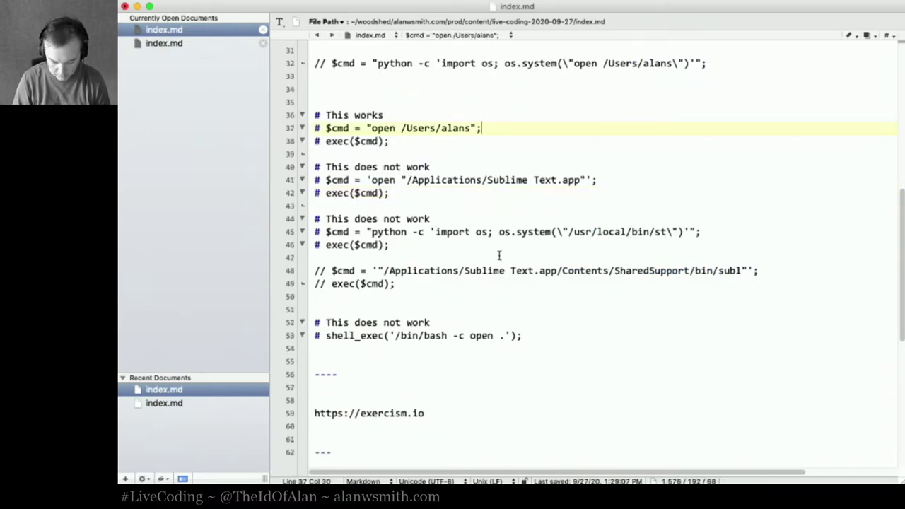
{"action": "key", "text": "super+comma"}
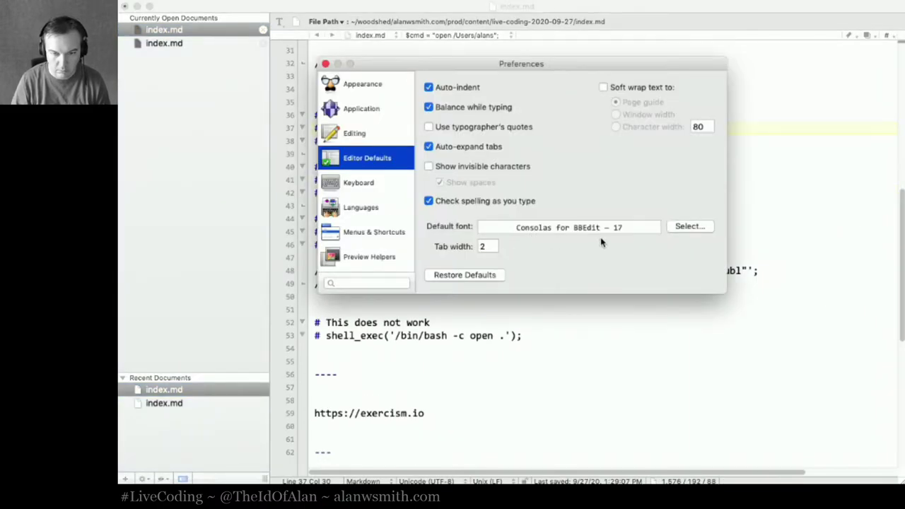
{"action": "left_click_drag", "start_coordinate": [567, 71], "coordinate": [126, 156]}
Step: Switch to Sublime Text and bring forward the html-prod index.php window with its Hot Links list
{"action": "key", "text": "alt+space"}
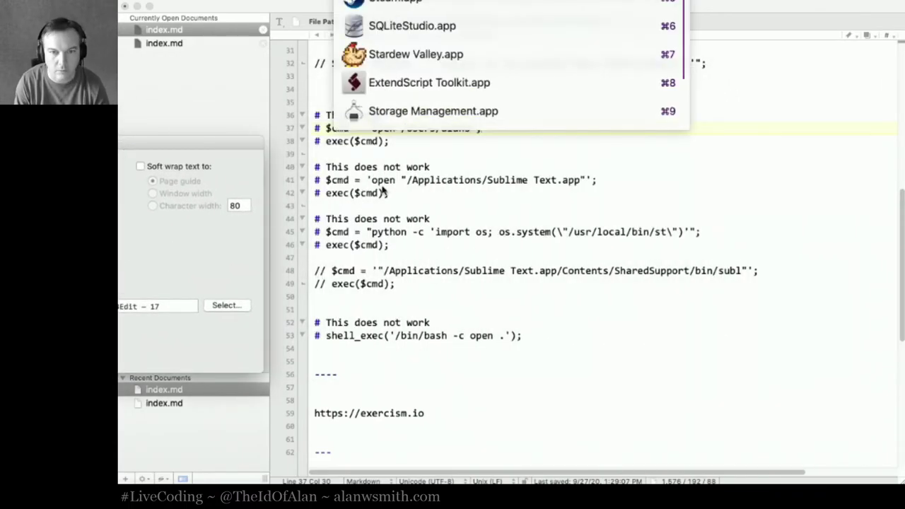
{"action": "key", "text": "Return"}
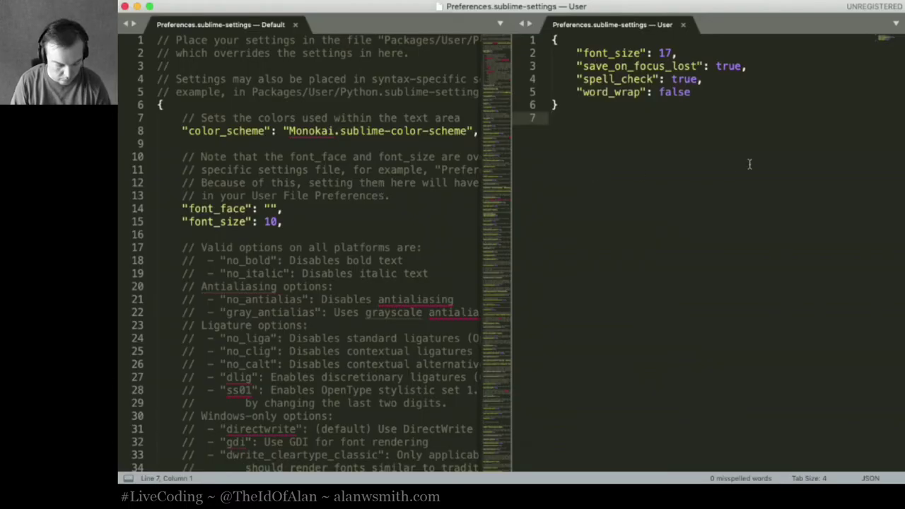
{"action": "key", "text": "super+shift+w"}
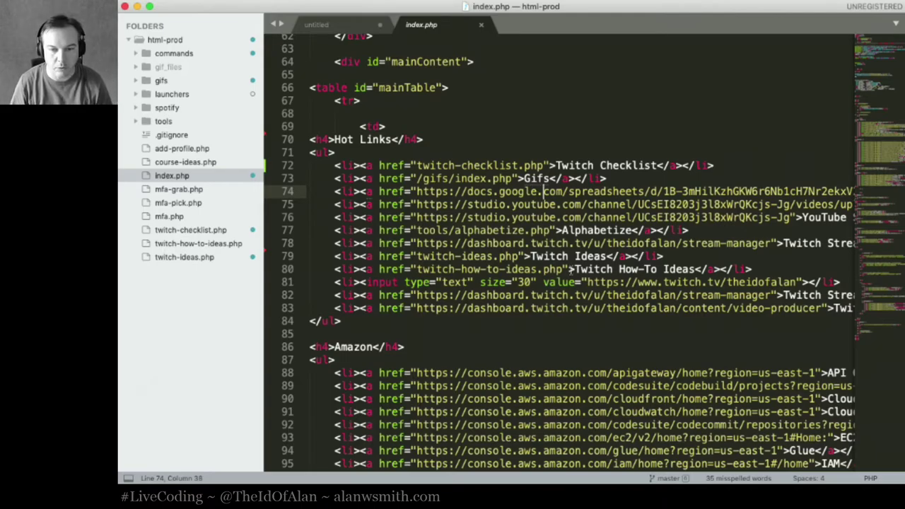
Step: Briefly open and close Sublime Text's settings, then enlarge the index.php font one step with Cmd-+
{"action": "left_click", "coordinate": [564, 269]}
{"action": "key", "text": "super+comma"}
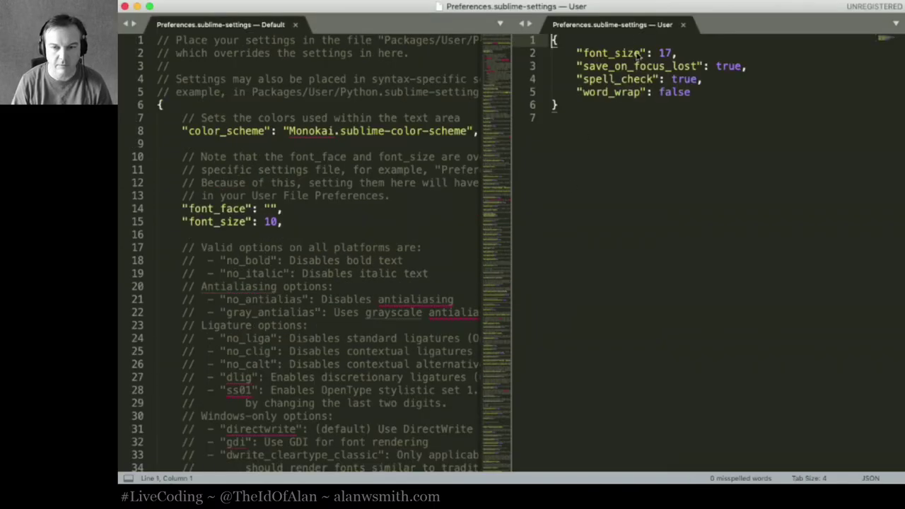
{"action": "key", "text": "super+shift+w"}
{"action": "scroll", "coordinate": [508, 282], "scroll_direction": "down", "scroll_amount": 6}
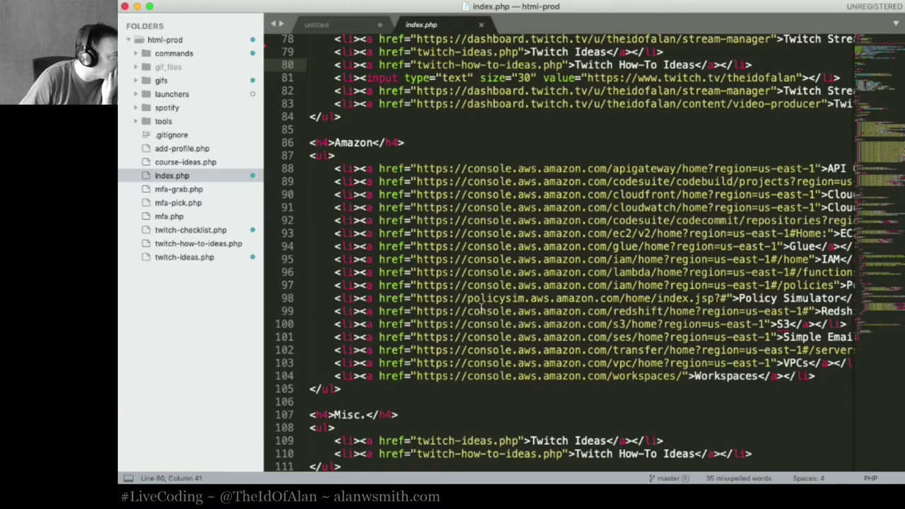
{"action": "key", "text": "super+equal"}
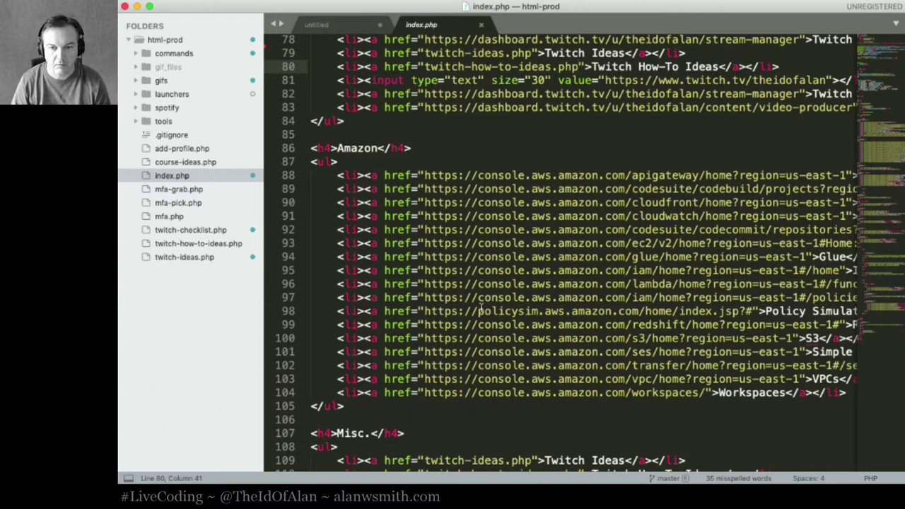
{"action": "scroll", "coordinate": [480, 309], "scroll_direction": "up", "scroll_amount": 2}
{"action": "scroll", "coordinate": [479, 306], "scroll_direction": "up", "scroll_amount": 3}
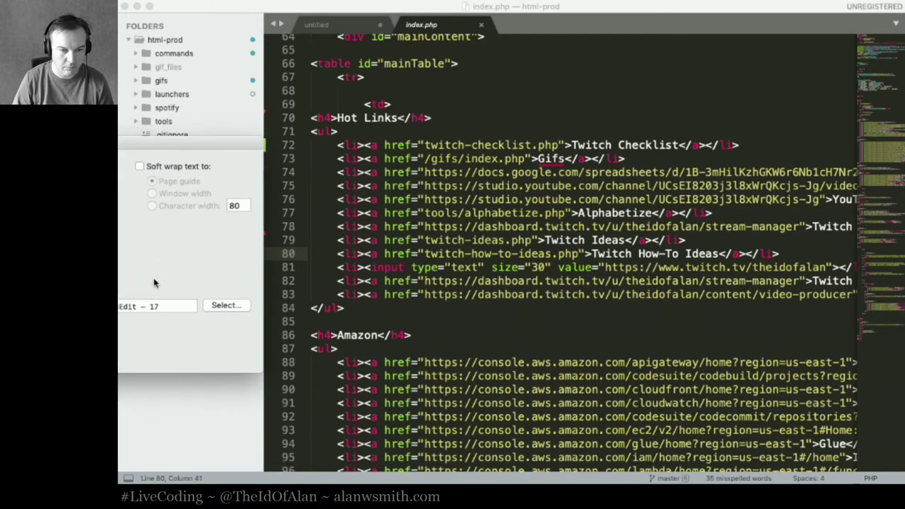
Step: Change BBEdit's default editor font size from 17 to 18 in the font picker
{"action": "left_click", "coordinate": [216, 309]}
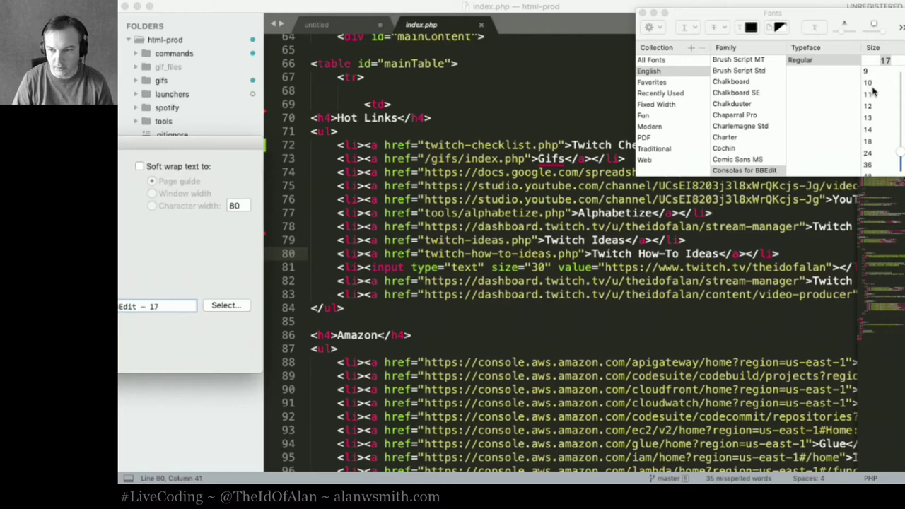
{"action": "left_click", "coordinate": [873, 141]}
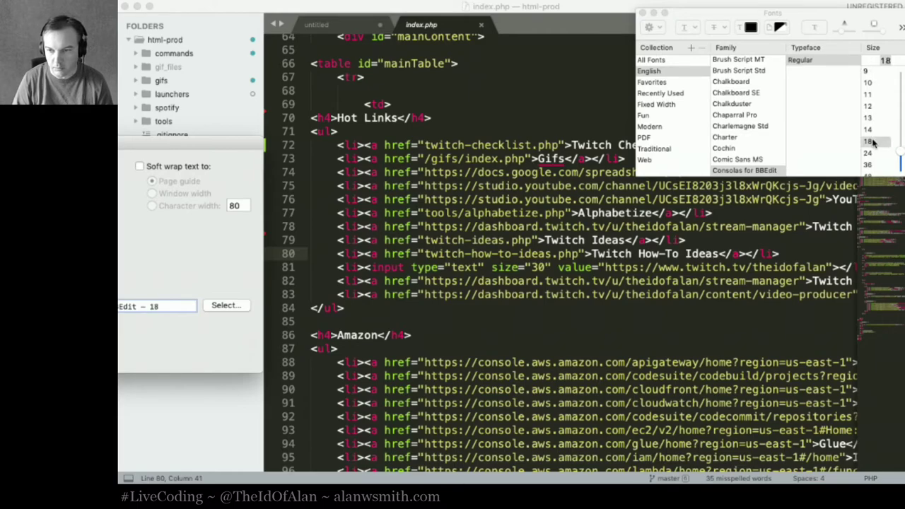
{"action": "left_click", "coordinate": [643, 14]}
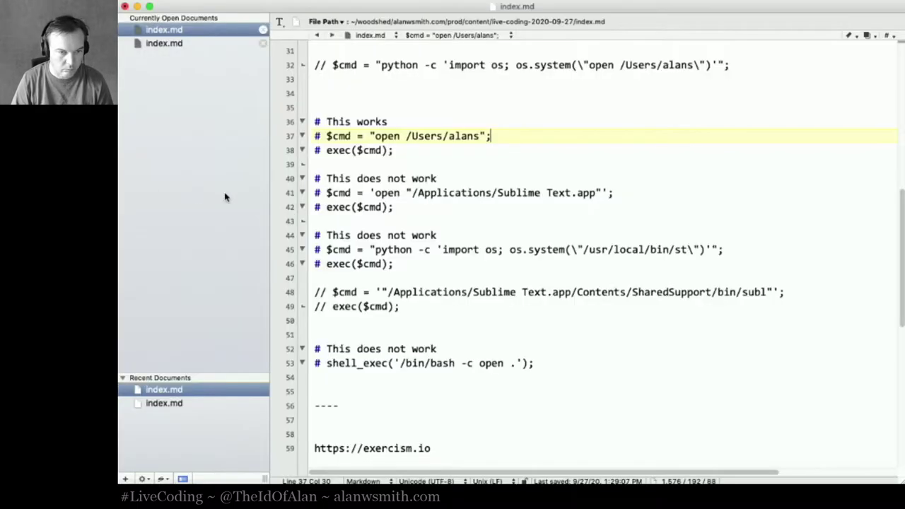
Step: Scroll through the index.md notes, then return to index.php in Sublime Text
{"action": "key", "text": "Down"}
{"action": "key", "text": "Down"}
{"action": "key", "text": "Down"}
{"action": "key", "text": "Down"}
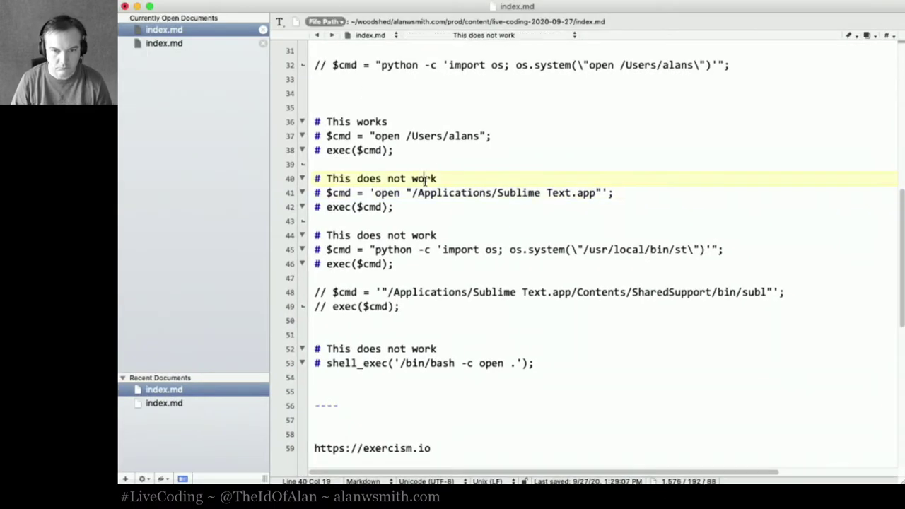
{"action": "scroll", "coordinate": [461, 255], "scroll_direction": "down", "scroll_amount": 3}
{"action": "scroll", "coordinate": [460, 254], "scroll_direction": "up", "scroll_amount": 15}
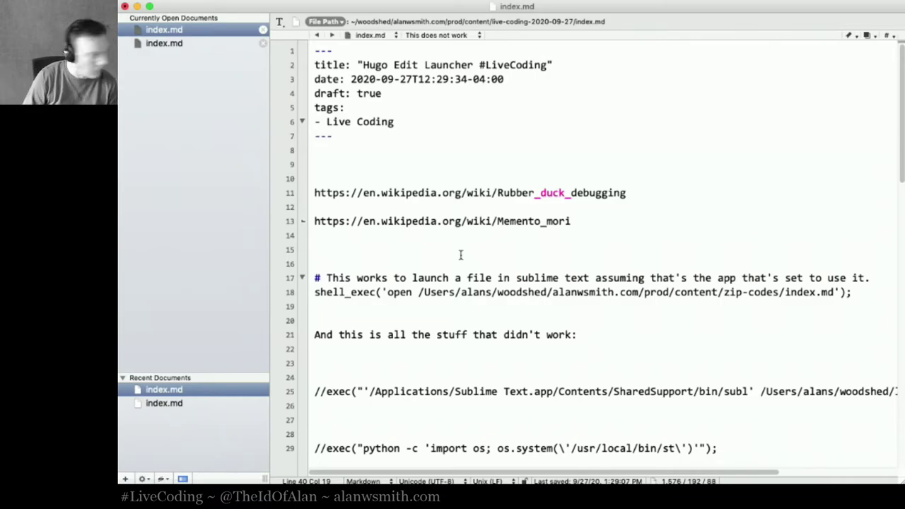
{"action": "scroll", "coordinate": [461, 255], "scroll_direction": "down", "scroll_amount": 10}
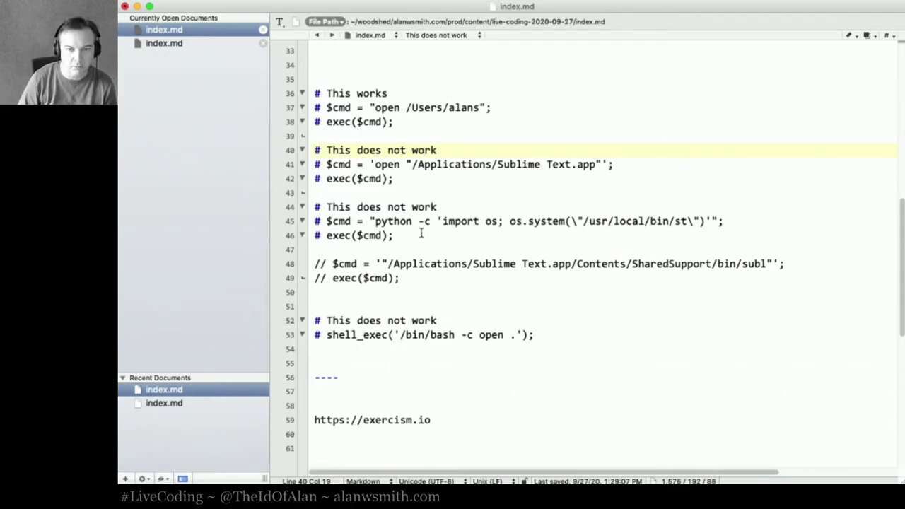
{"action": "scroll", "coordinate": [420, 234], "scroll_direction": "up", "scroll_amount": 10}
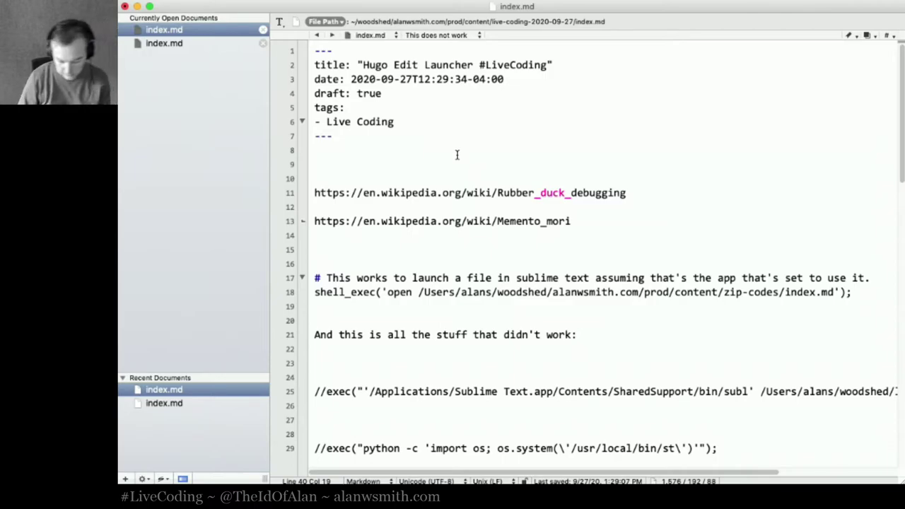
{"action": "key", "text": "super+Tab"}
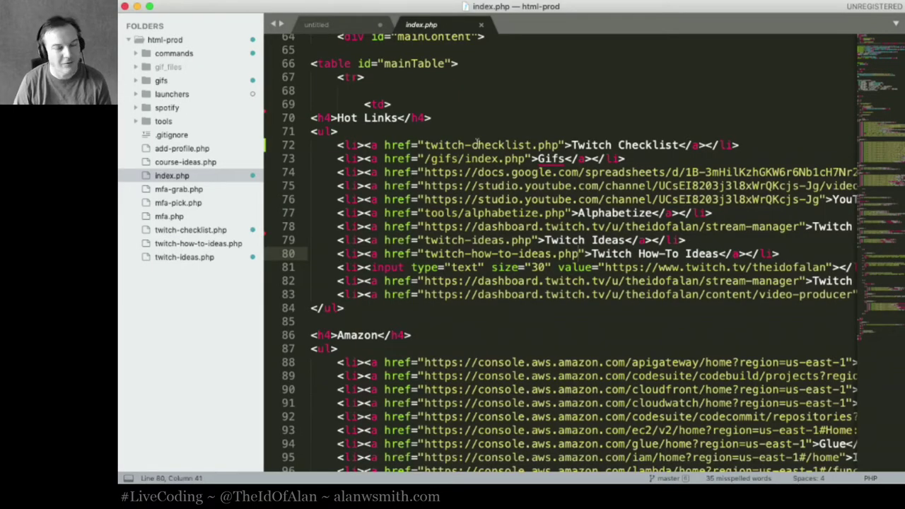
Step: Dismiss the crash report, then cycle Sublime Text windows to the untitled video and audio test notes
{"action": "left_click", "coordinate": [511, 145]}
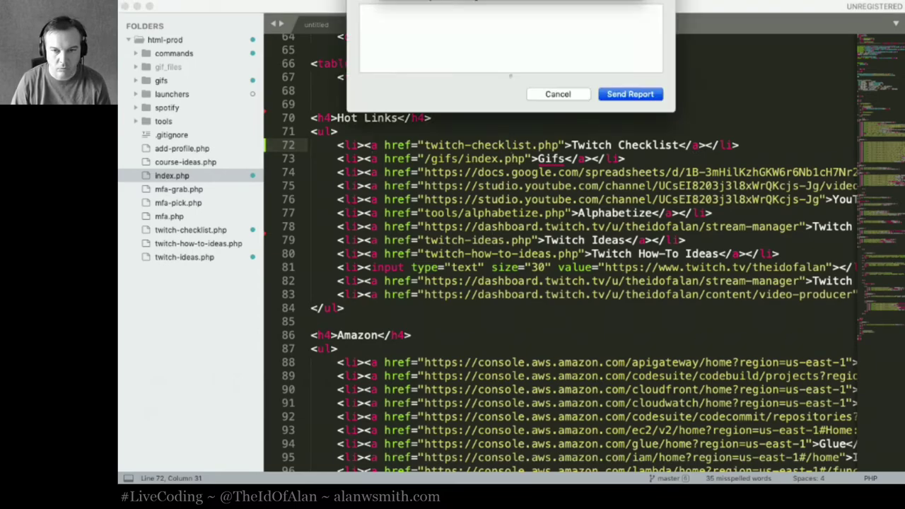
{"action": "left_click", "coordinate": [559, 94]}
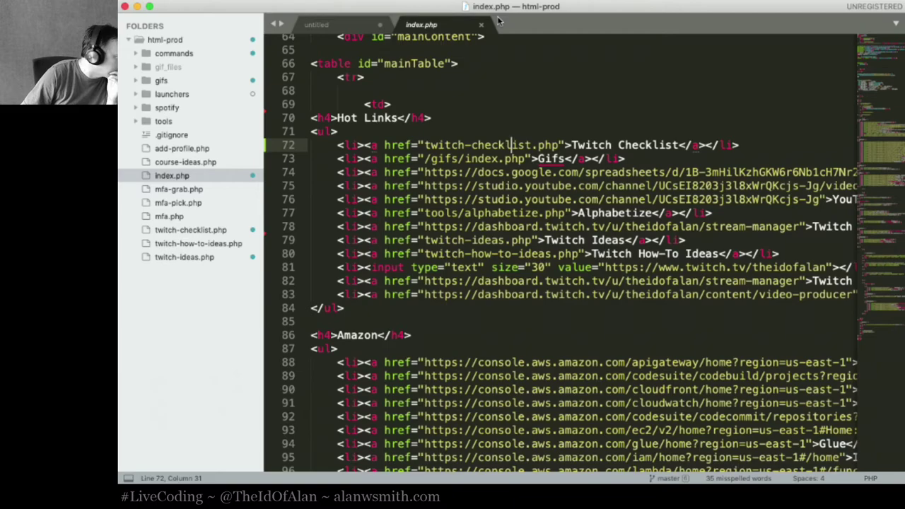
{"action": "key", "text": "alt+space"}
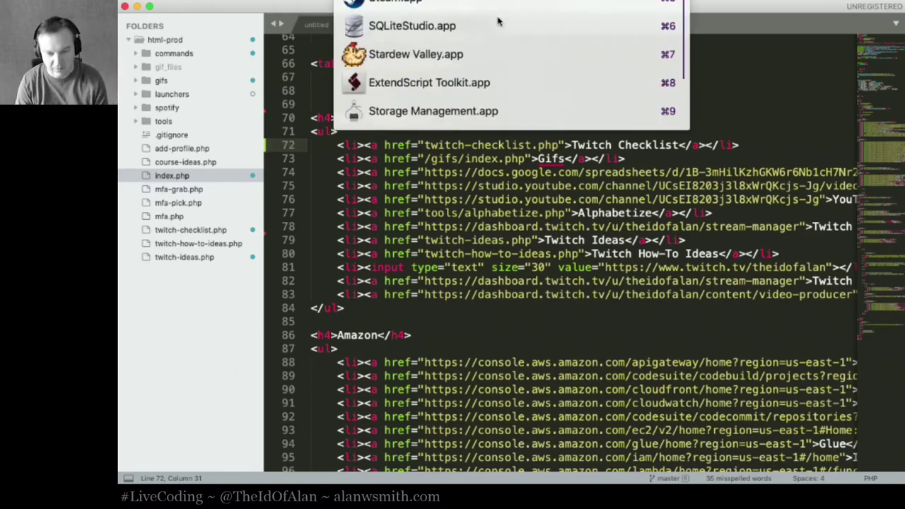
{"action": "key", "text": "Escape"}
{"action": "key", "text": "super+grave"}
{"action": "key", "text": "super+grave"}
{"action": "key", "text": "super+grave"}
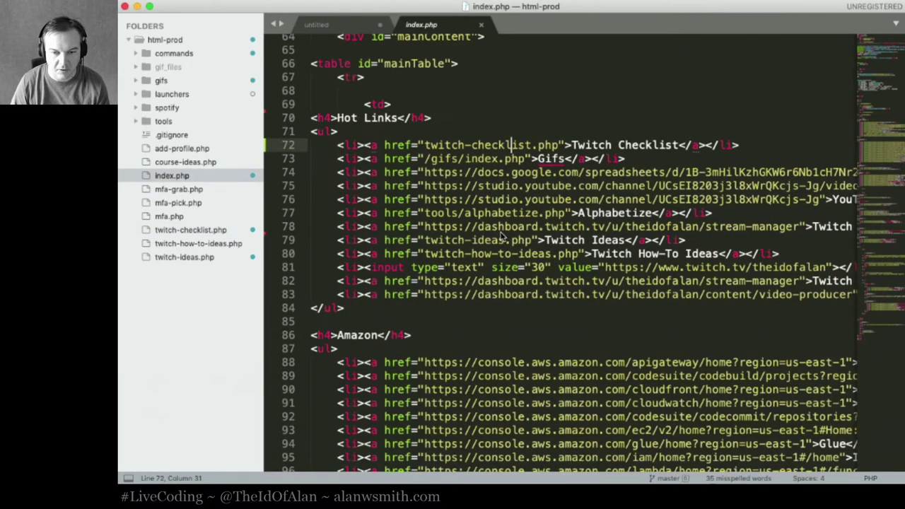
{"action": "key", "text": "super+grave"}
{"action": "key", "text": "super+grave"}
{"action": "key", "text": "super+grave"}
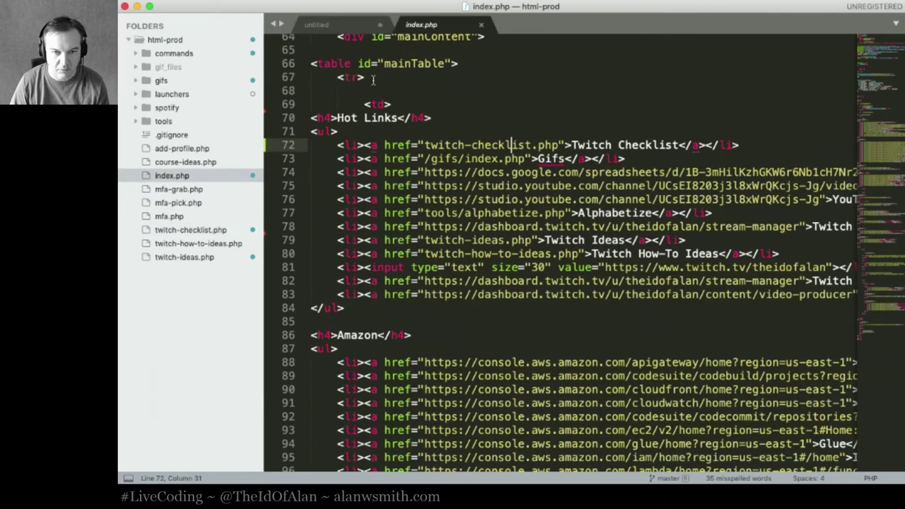
{"action": "left_click", "coordinate": [339, 34]}
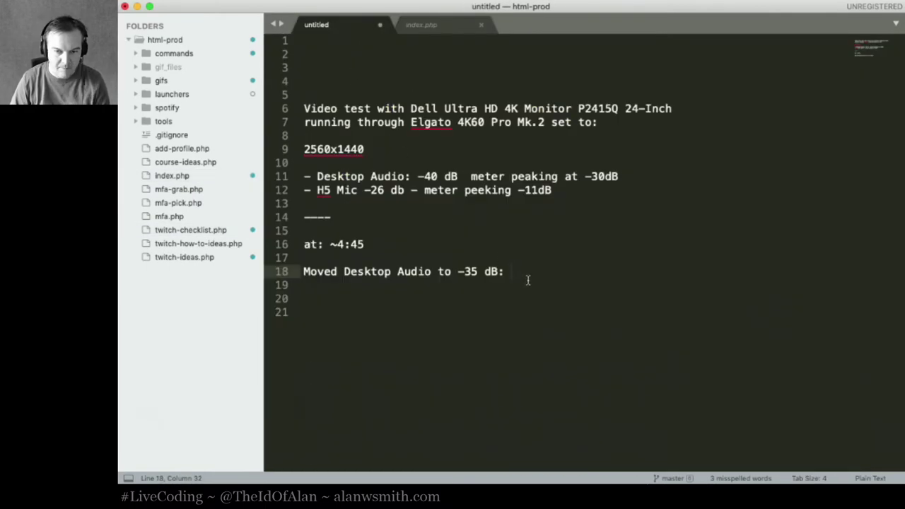
Step: Complete line 18 to read 'Moved Desktop Audio to -35 dB ~ meter peaking at -20dB'
{"action": "key", "text": "BackSpace"}
{"action": "key", "text": "BackSpace"}
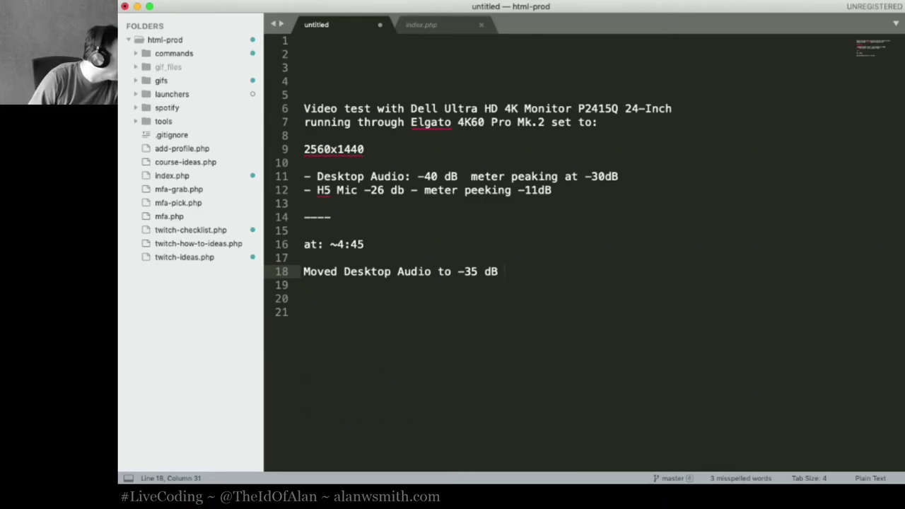
{"action": "type", "text": "-"}
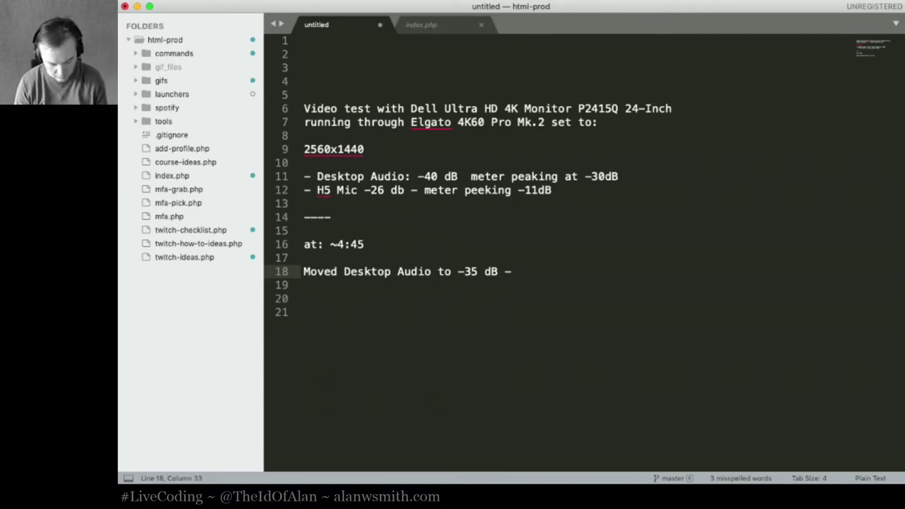
{"action": "key", "text": "BackSpace"}
{"action": "key", "text": "BackSpace"}
{"action": "type", "text": "M"}
{"action": "key", "text": "BackSpace"}
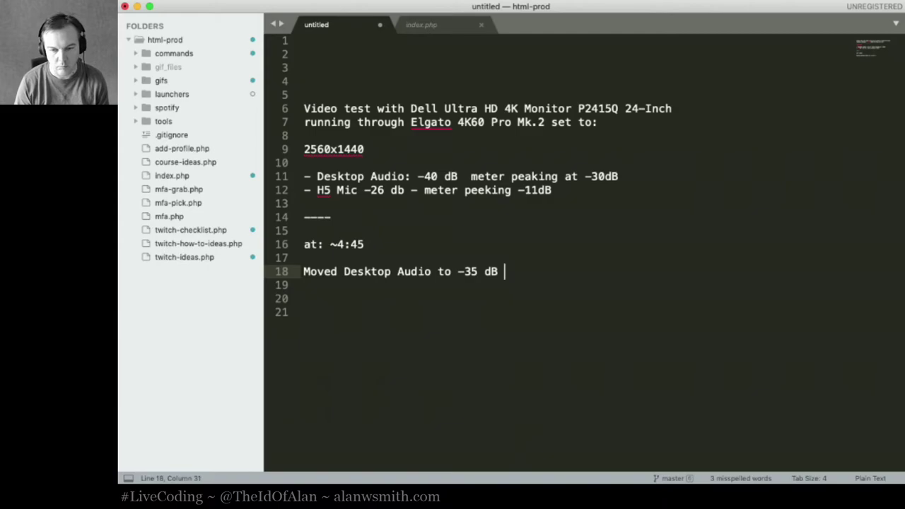
{"action": "type", "text": "~ meter "}
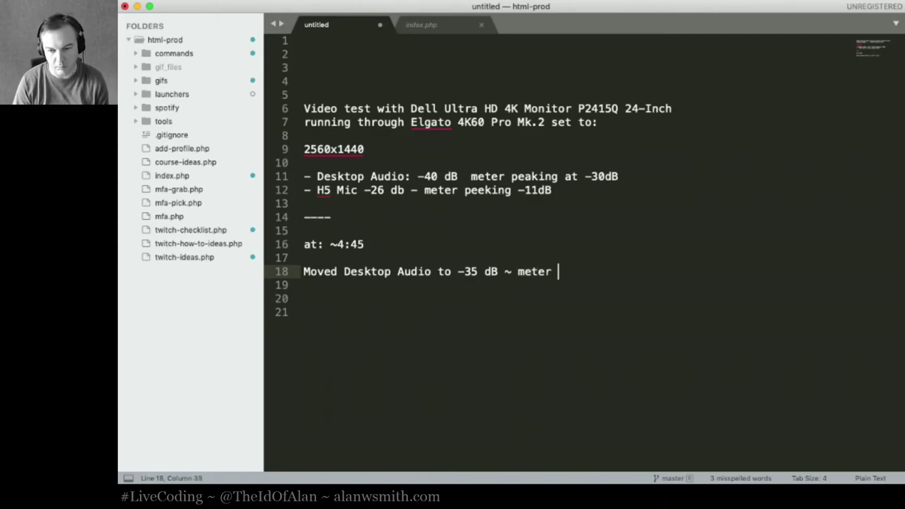
{"action": "type", "text": "peaking "}
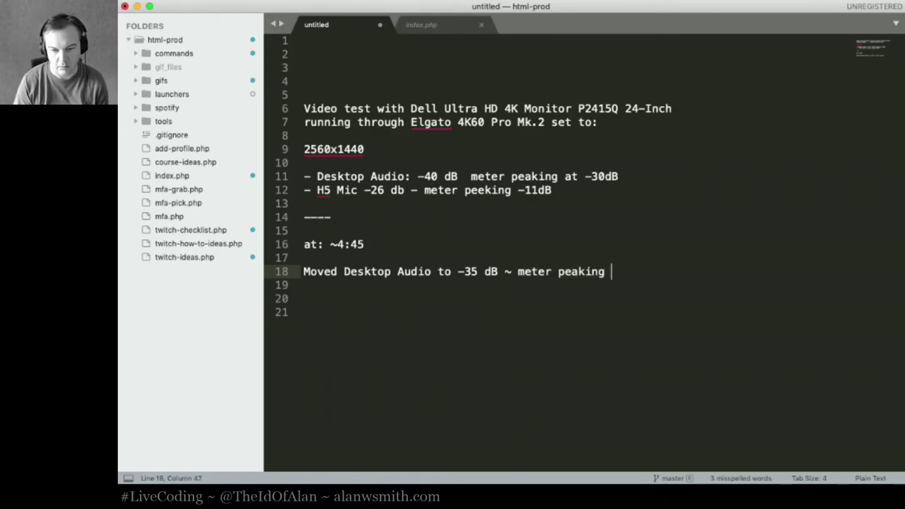
{"action": "type", "text": "at -20dB"}
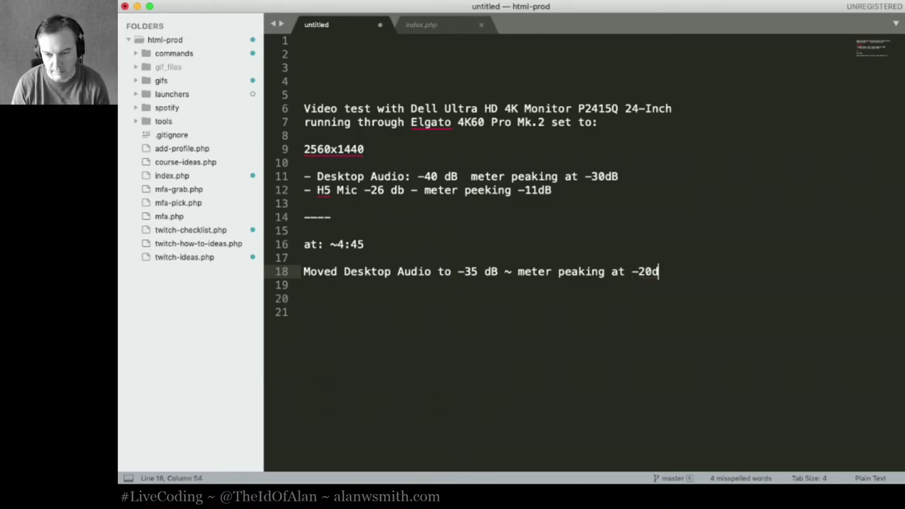
{"action": "key", "text": "Return"}
{"action": "key", "text": "Return"}
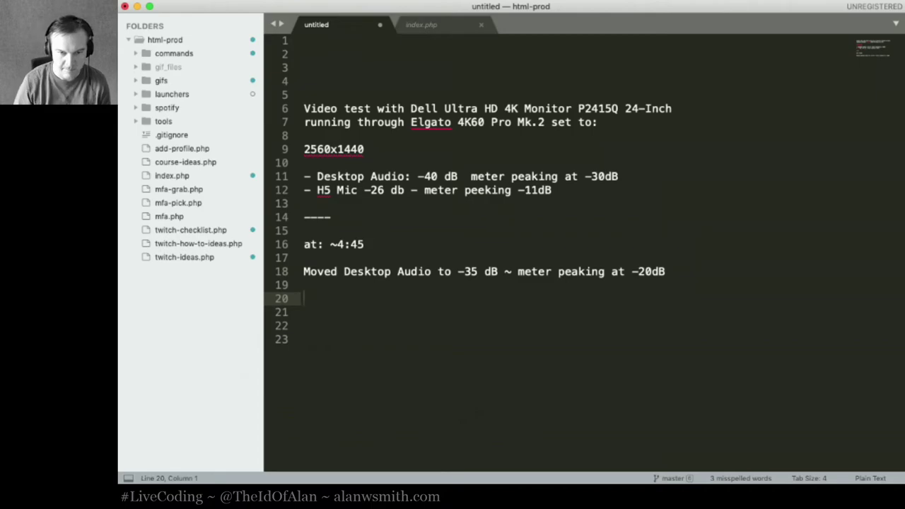
Step: Copy the H5 Mic line and paste it as a new line below the Desktop Audio note
{"action": "left_click", "coordinate": [570, 194]}
{"action": "key", "text": "super+shift+Left"}
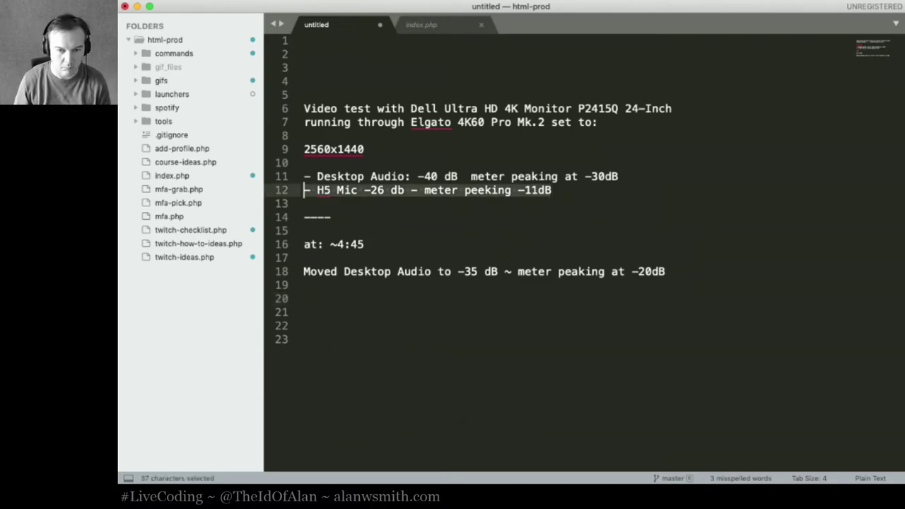
{"action": "key", "text": "super+c"}
{"action": "left_click", "coordinate": [415, 296]}
{"action": "key", "text": "super+v"}
{"action": "key", "text": "Up"}
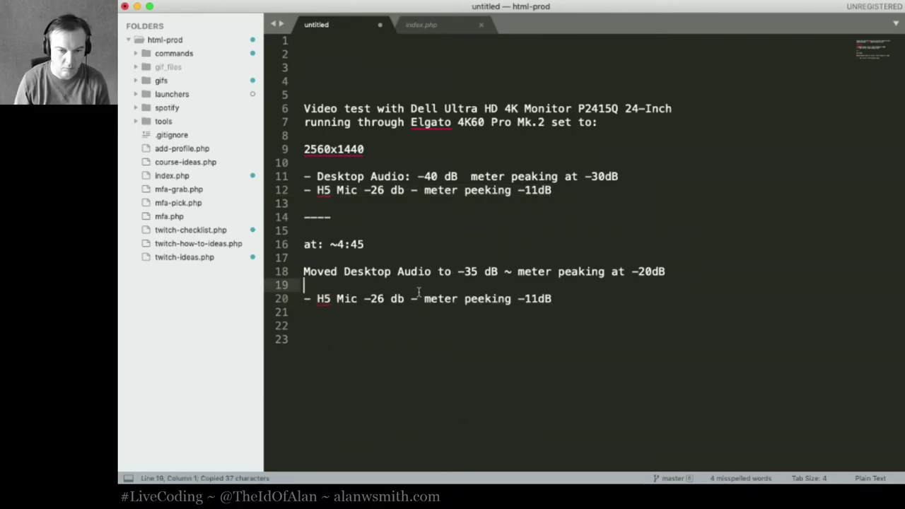
{"action": "key", "text": "Delete"}
{"action": "key", "text": "Down"}
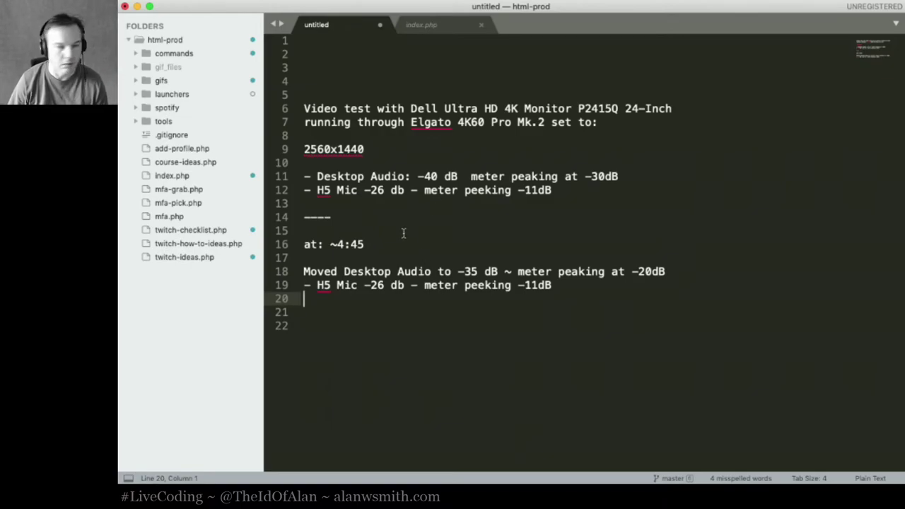
{"action": "left_click", "coordinate": [412, 313]}
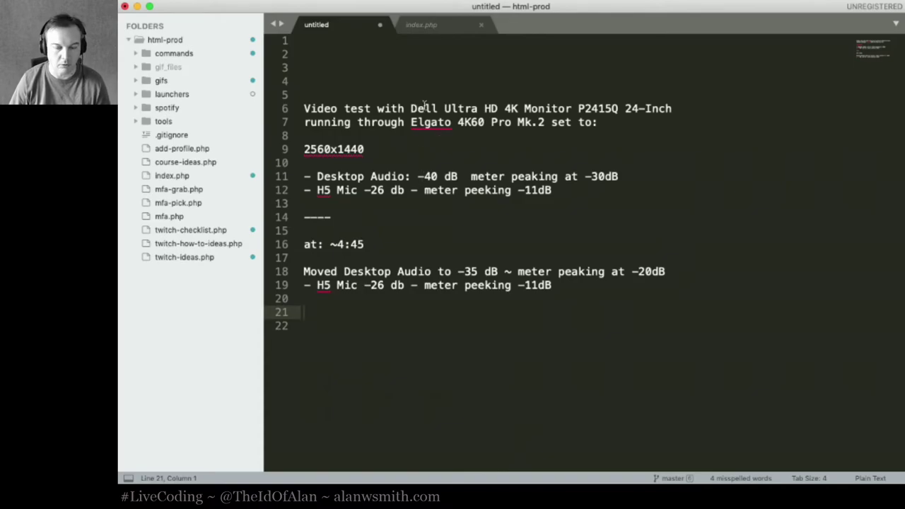
{"action": "key", "text": "super+Tab"}
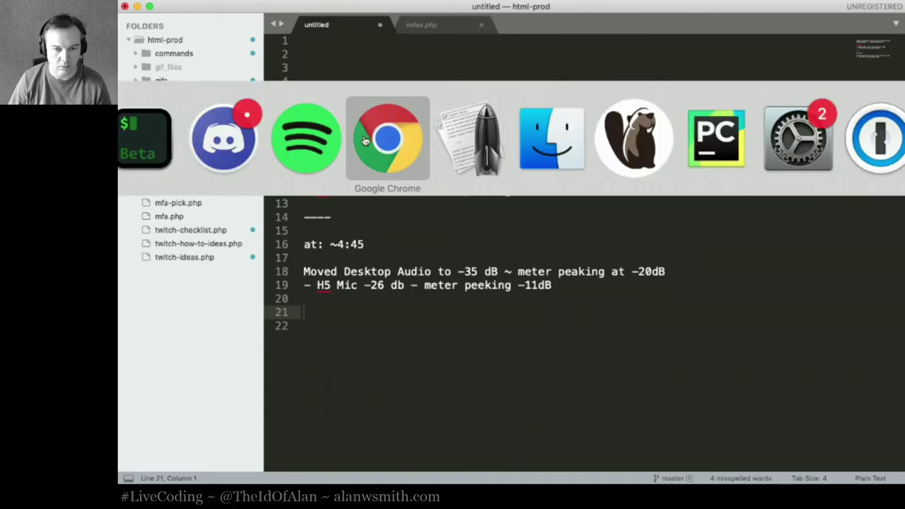
Step: Compare the Launchpad page at several zoom levels, leave it one step smaller, and open Safari Preferences
{"action": "key", "text": "super+Tab"}
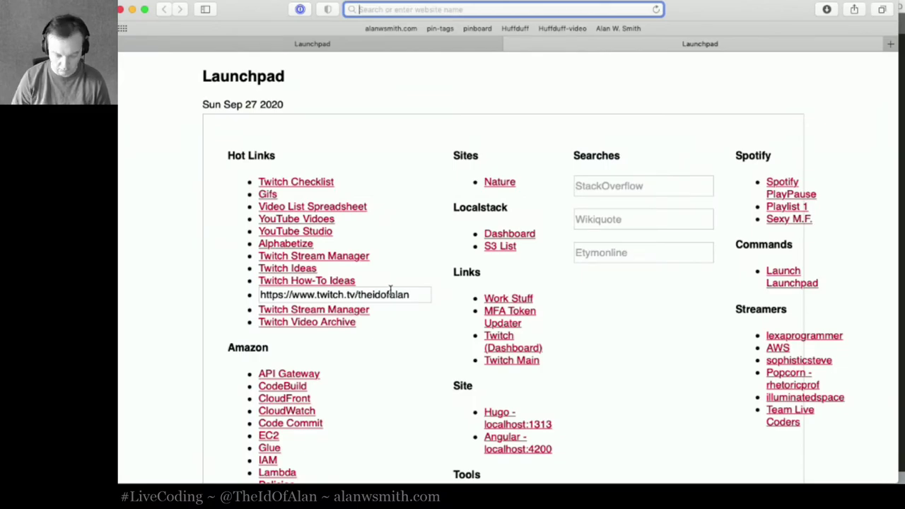
{"action": "key", "text": "super+minus"}
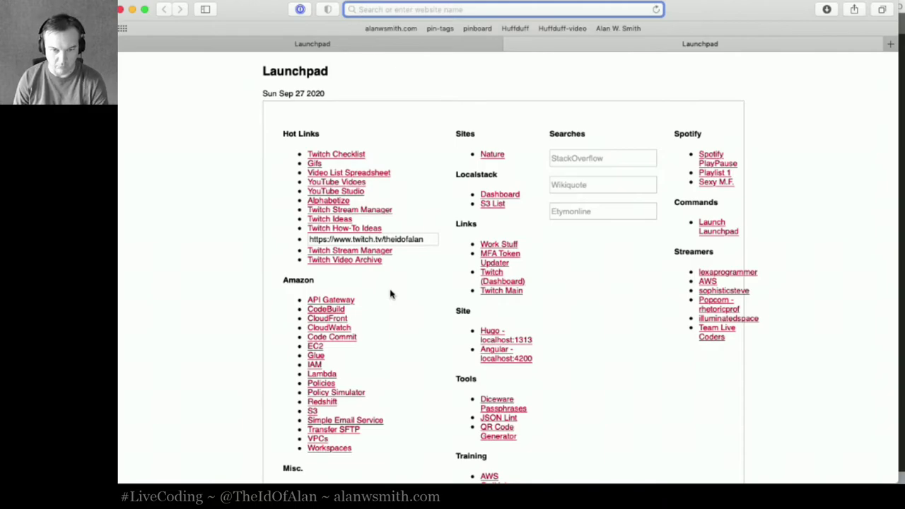
{"action": "key", "text": "super+plus"}
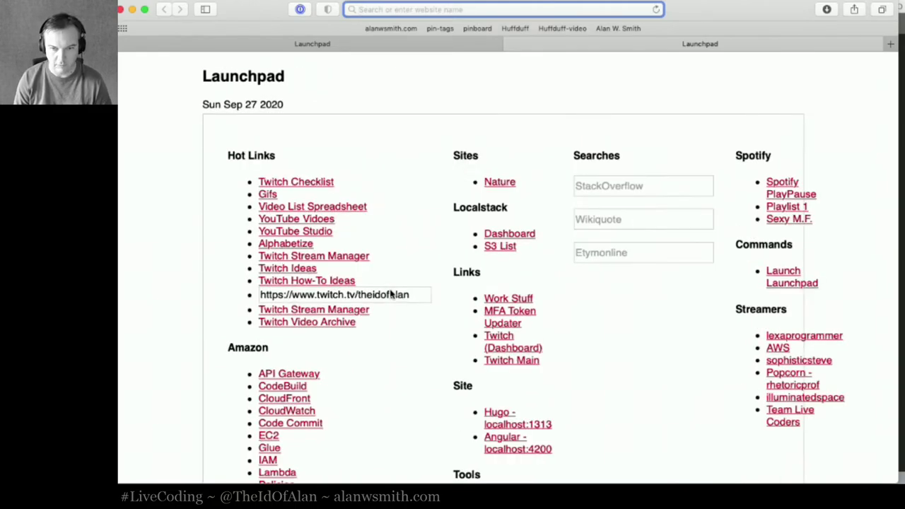
{"action": "key", "text": "super+plus"}
{"action": "key", "text": "super+minus"}
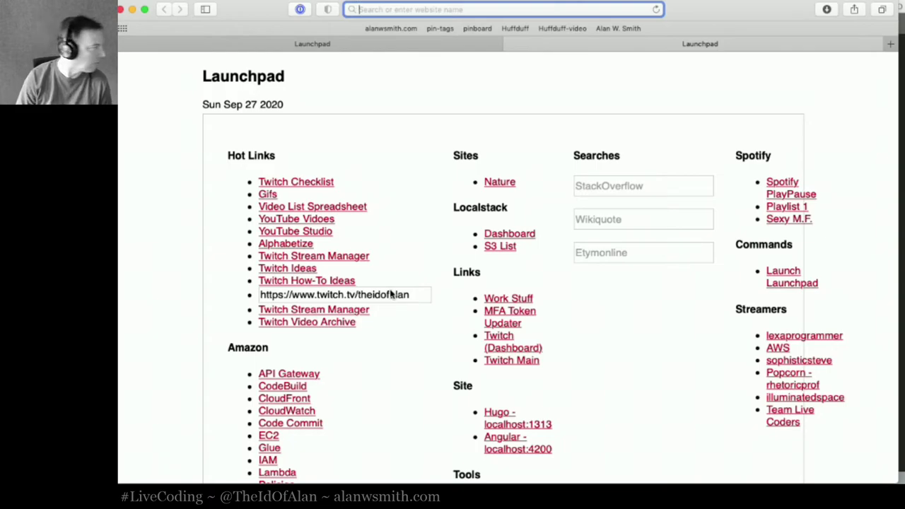
{"action": "key", "text": "super+plus"}
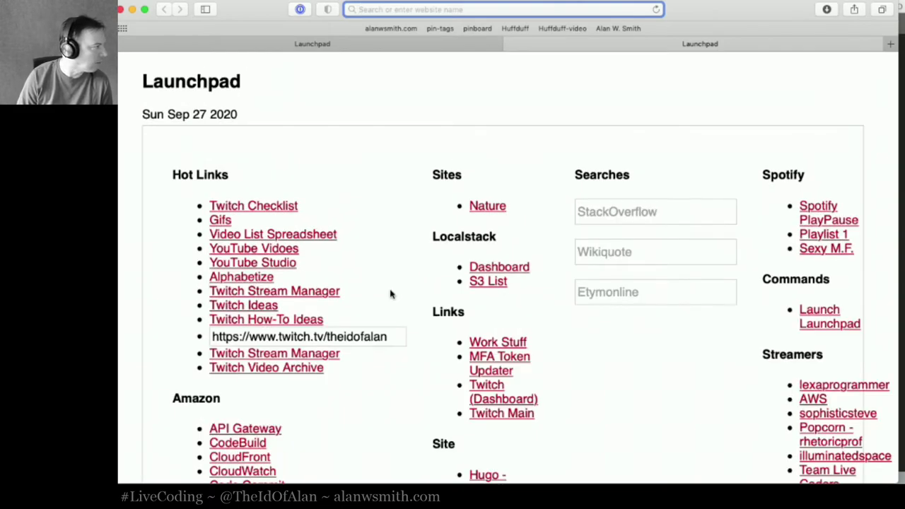
{"action": "key", "text": "super+minus"}
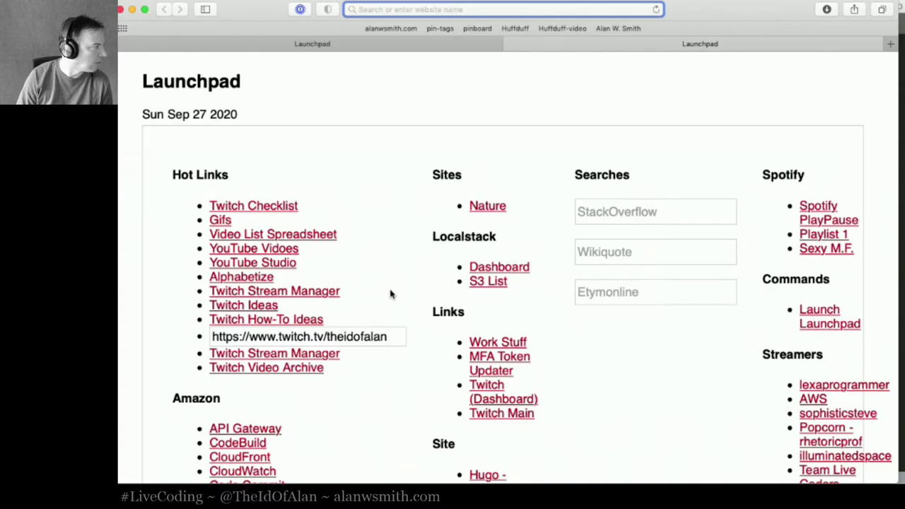
{"action": "key", "text": "super+minus"}
{"action": "key", "text": "super+0"}
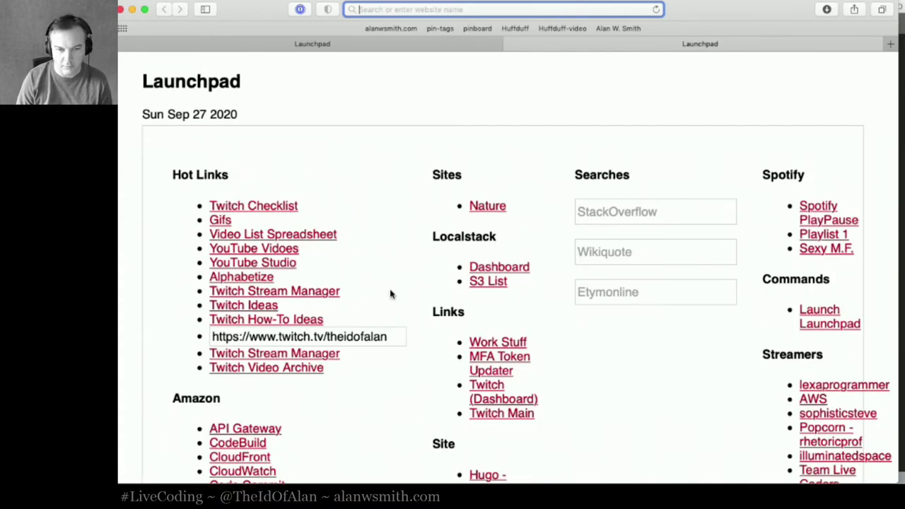
{"action": "key", "text": "super+minus"}
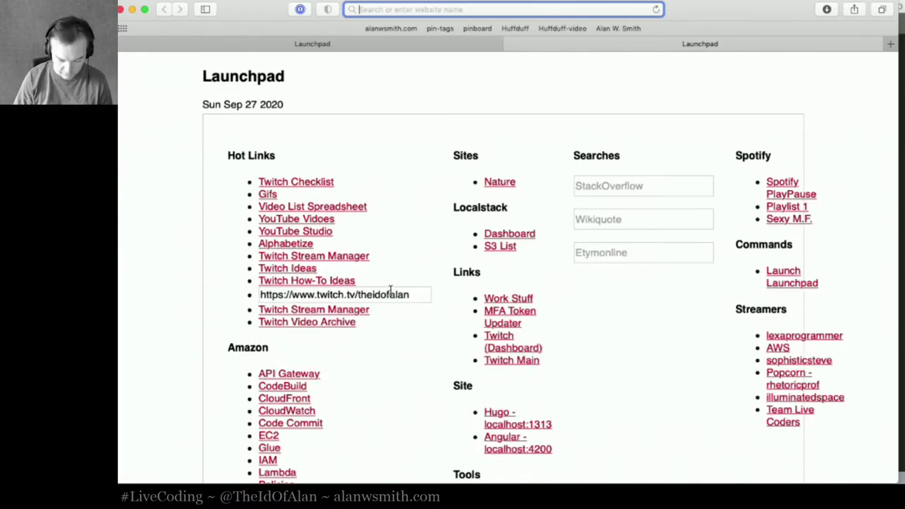
{"action": "key", "text": "super+comma"}
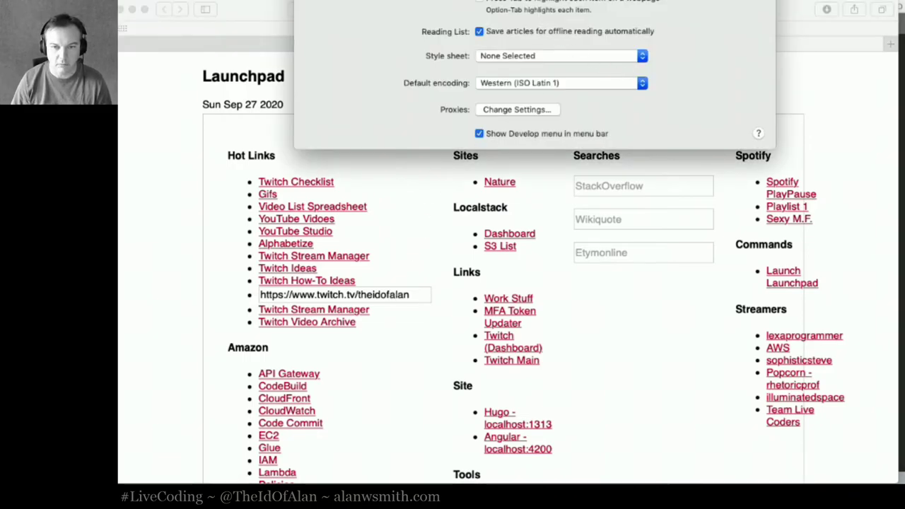
Step: Look through Safari's Tabs, AutoFill, Extensions, Advanced and General preference panes, then close the window
{"action": "left_click", "coordinate": [343, 125]}
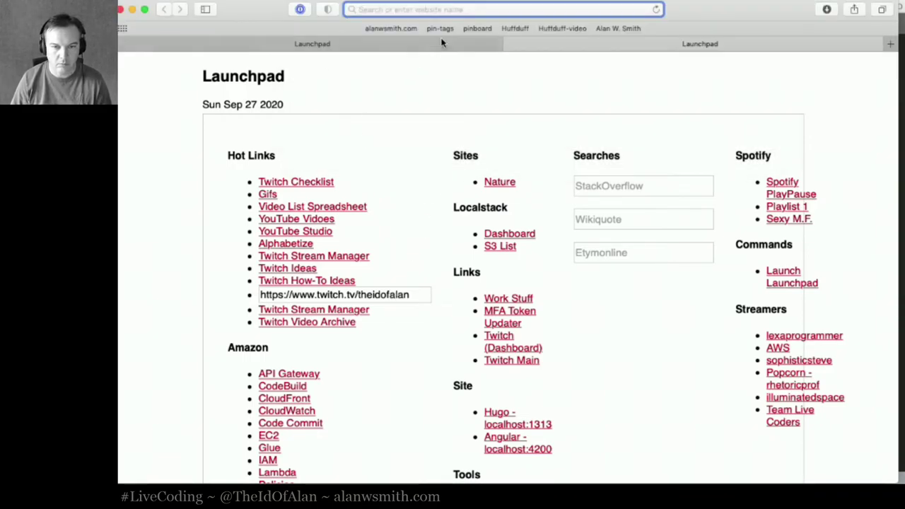
{"action": "key", "text": "super+comma"}
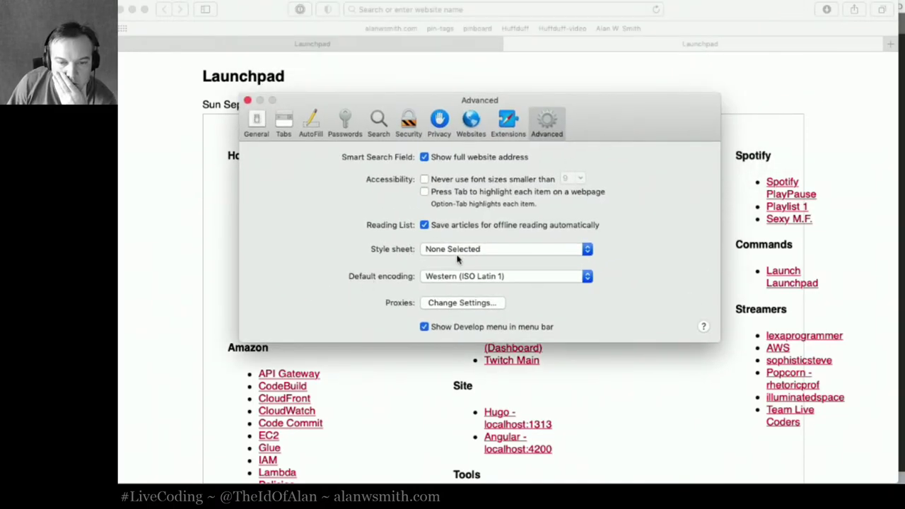
{"action": "left_click", "coordinate": [287, 124]}
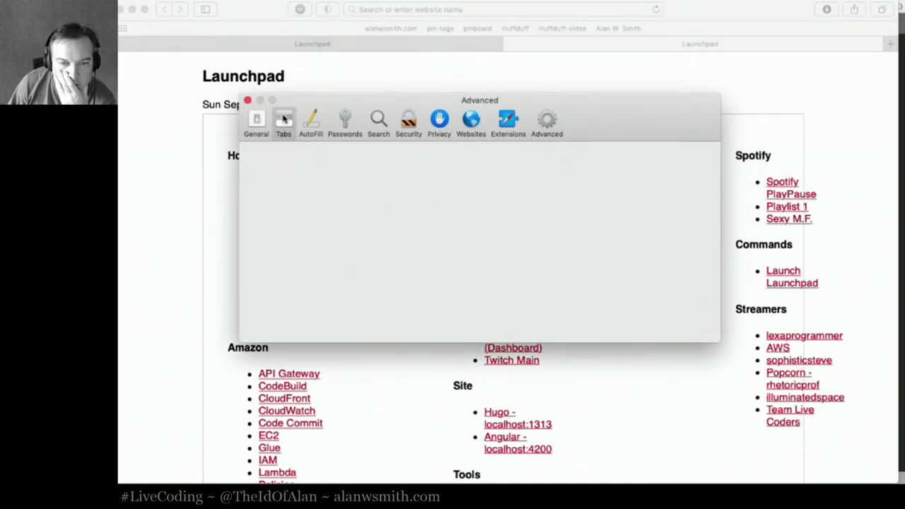
{"action": "left_click", "coordinate": [312, 124]}
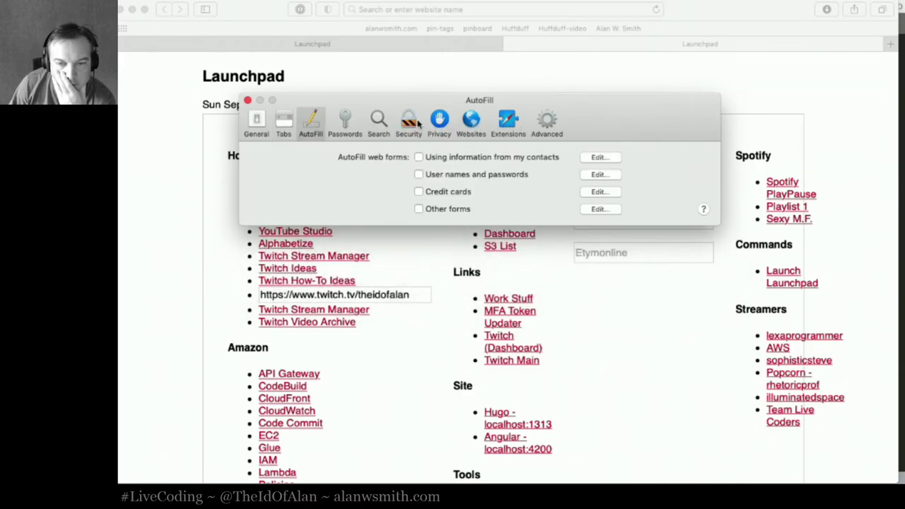
{"action": "left_click", "coordinate": [511, 124]}
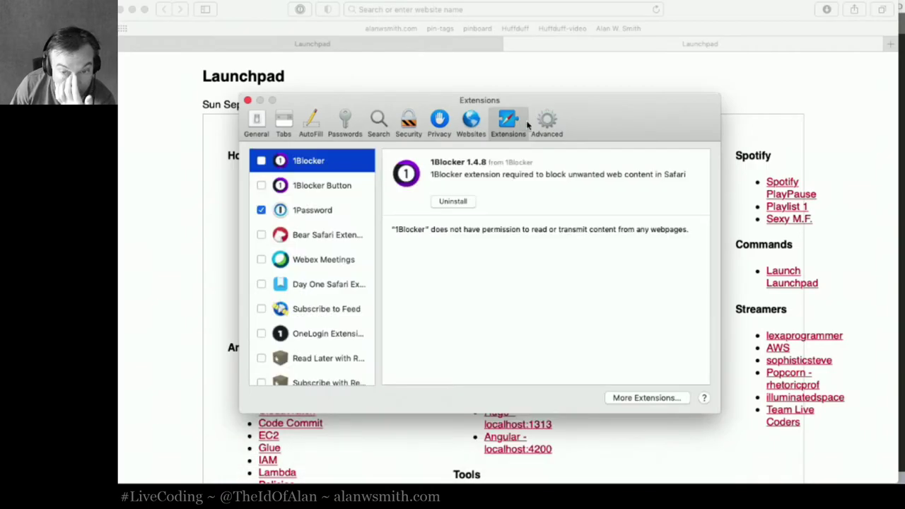
{"action": "left_click", "coordinate": [555, 122]}
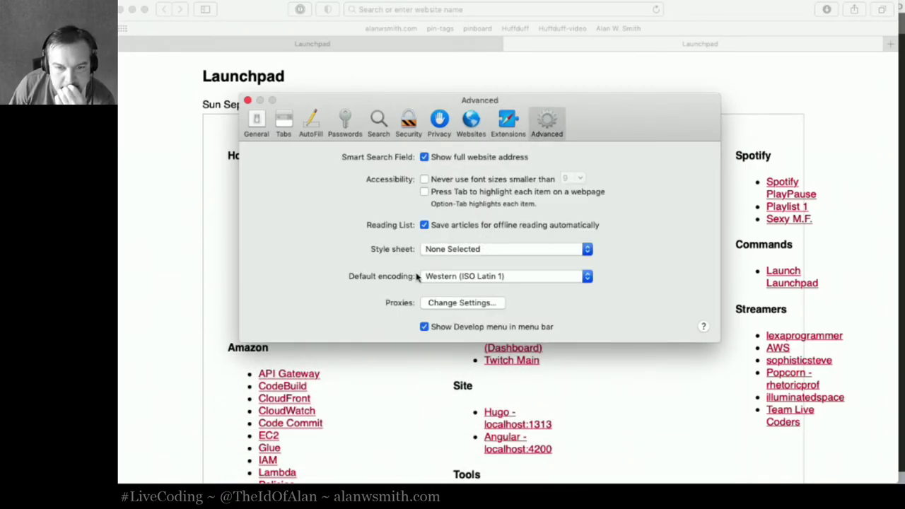
{"action": "left_click", "coordinate": [257, 124]}
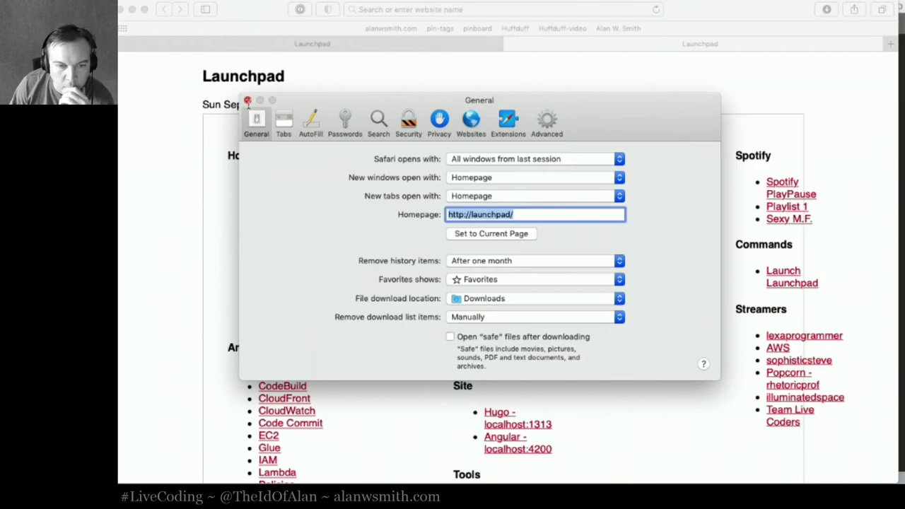
{"action": "left_click", "coordinate": [247, 100]}
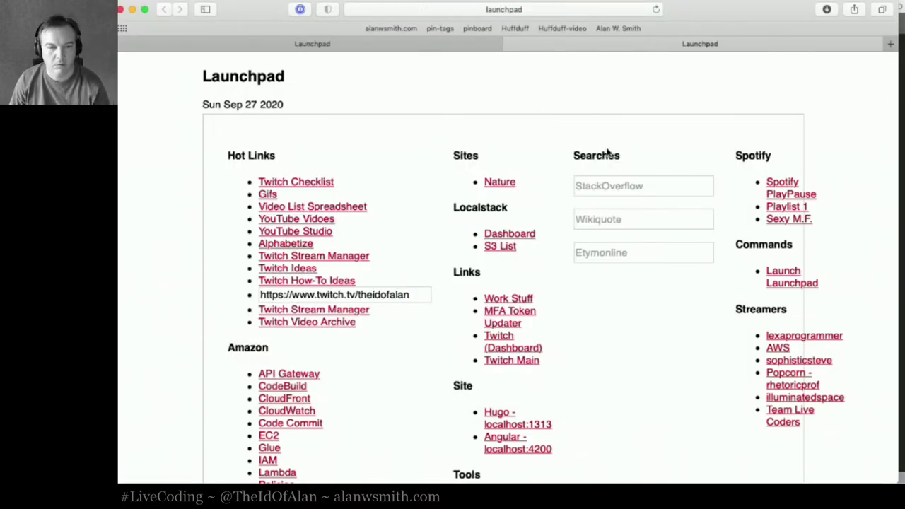
{"action": "scroll", "coordinate": [563, 210], "scroll_direction": "down", "scroll_amount": 10}
{"action": "scroll", "coordinate": [563, 210], "scroll_direction": "down", "scroll_amount": 1}
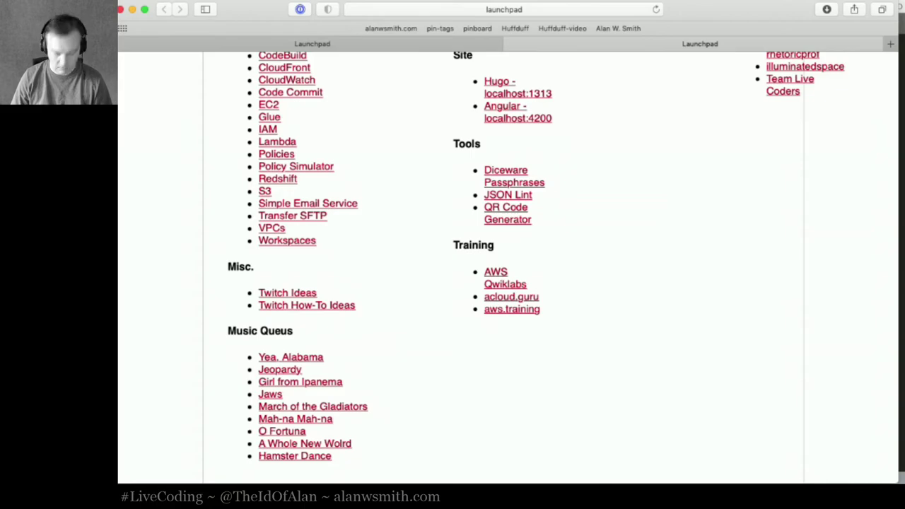
{"action": "key", "text": "super+minus"}
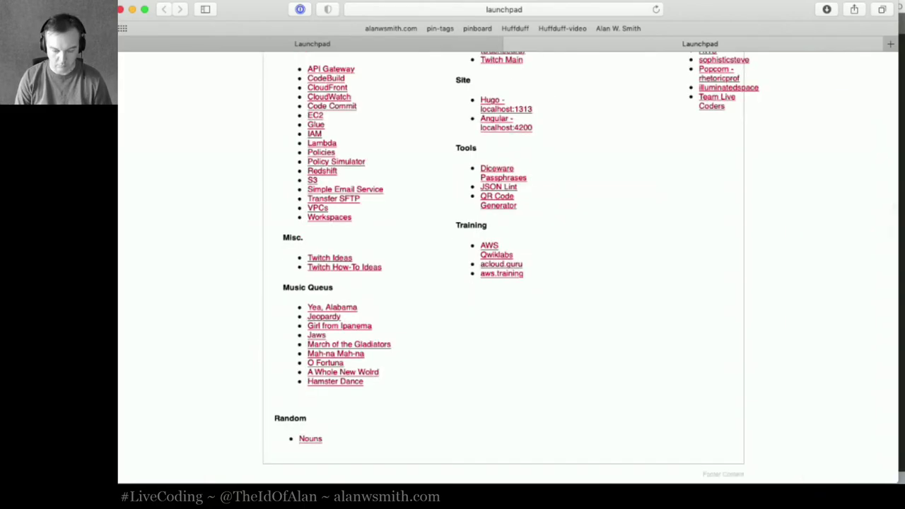
{"action": "key", "text": "super+equal"}
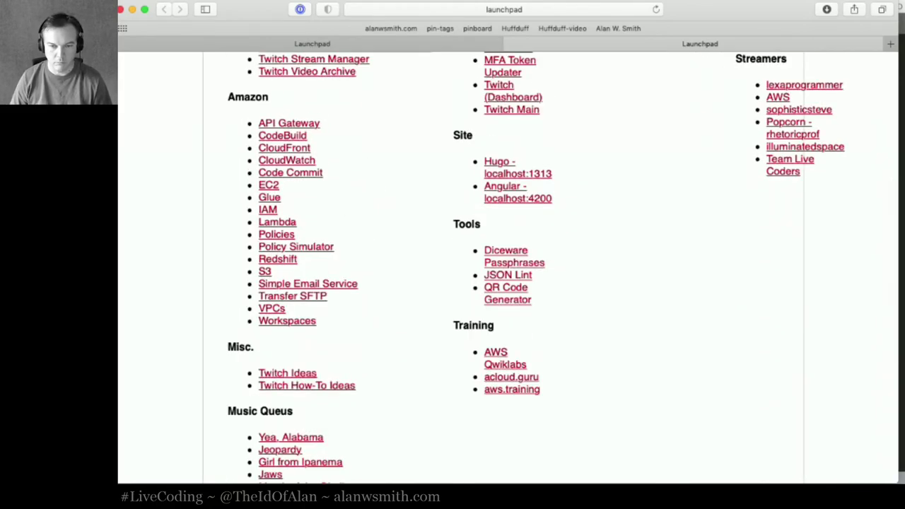
{"action": "scroll", "coordinate": [298, 126], "scroll_direction": "up", "scroll_amount": 3}
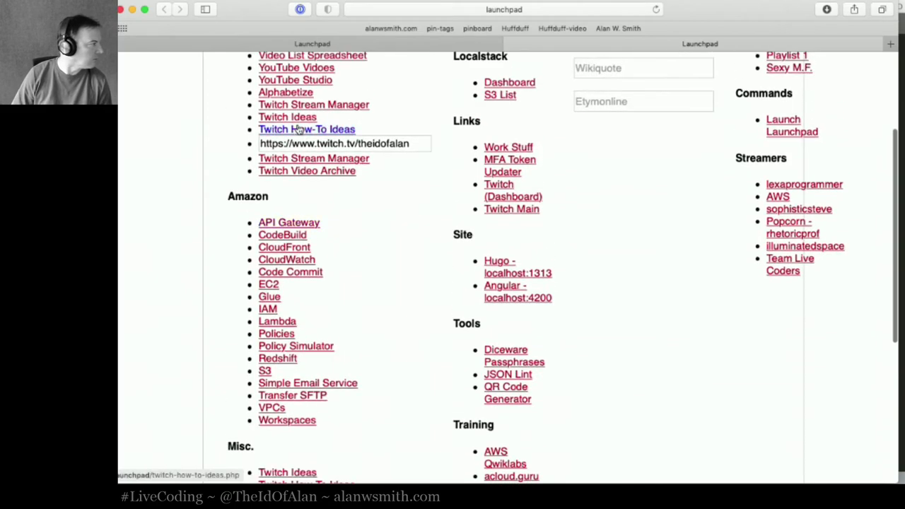
{"action": "scroll", "coordinate": [298, 127], "scroll_direction": "up", "scroll_amount": 4}
{"action": "key", "text": "super+equal"}
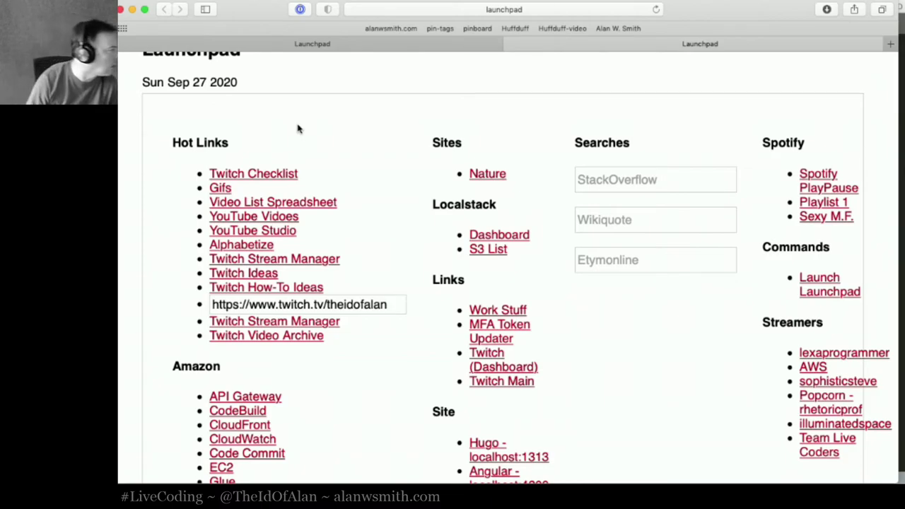
{"action": "key", "text": "super+minus"}
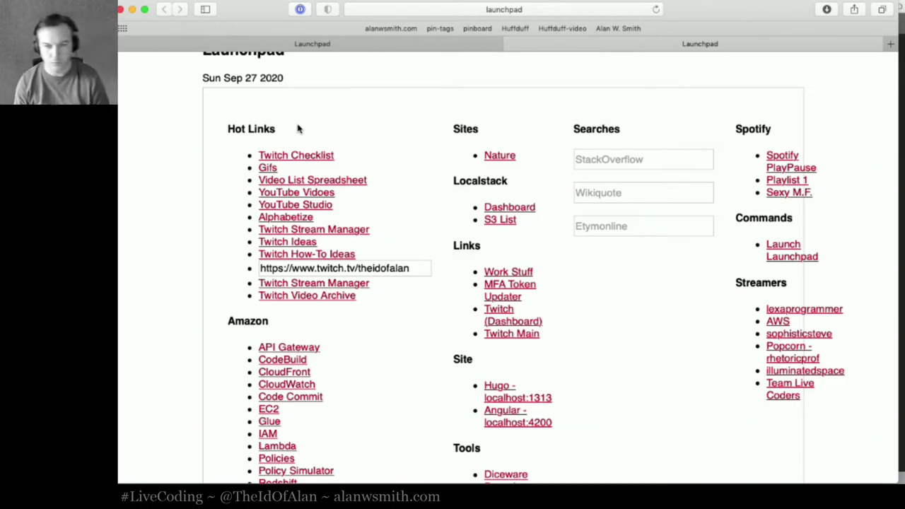
{"action": "key", "text": "super+minus"}
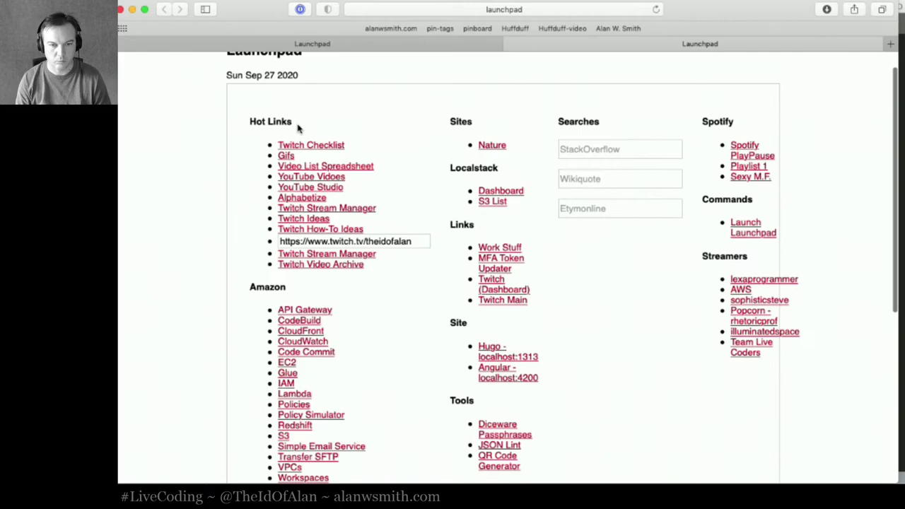
{"action": "key", "text": "super+minus"}
{"action": "key", "text": "super+plus"}
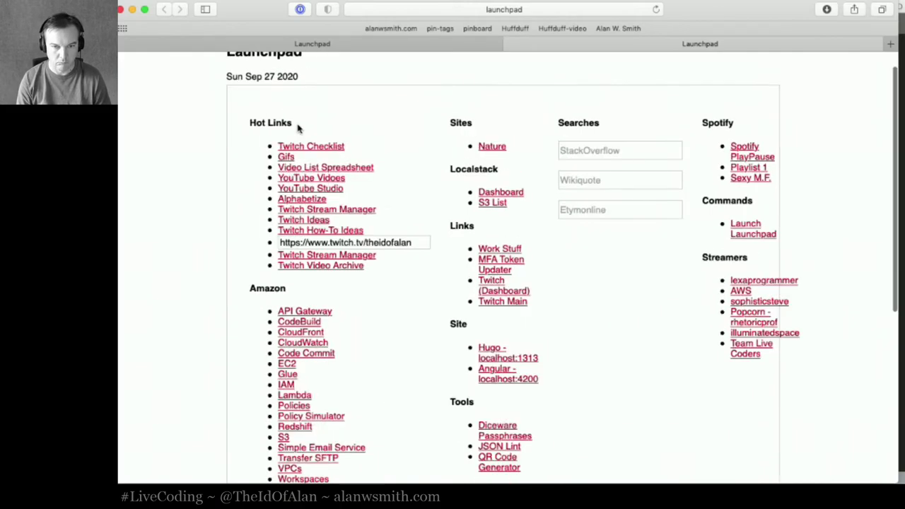
{"action": "key", "text": "super+minus"}
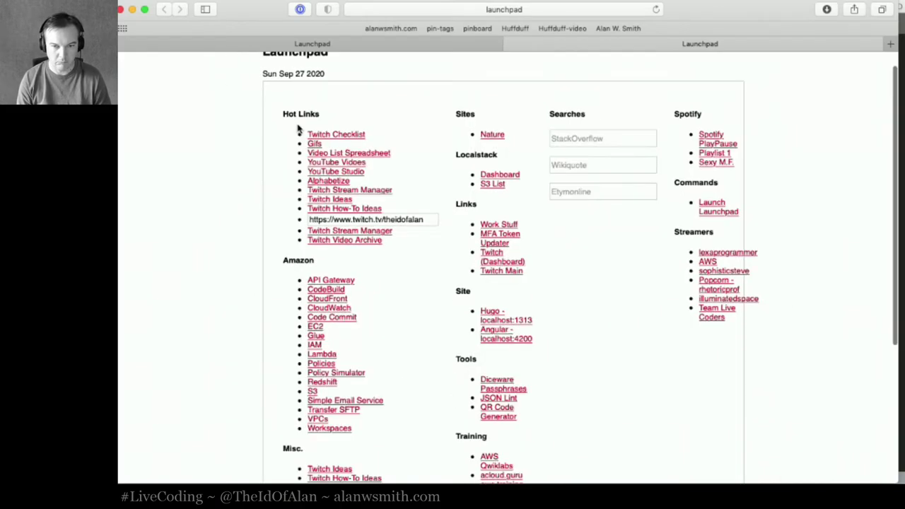
{"action": "key", "text": "super+plus"}
{"action": "key", "text": "super+plus"}
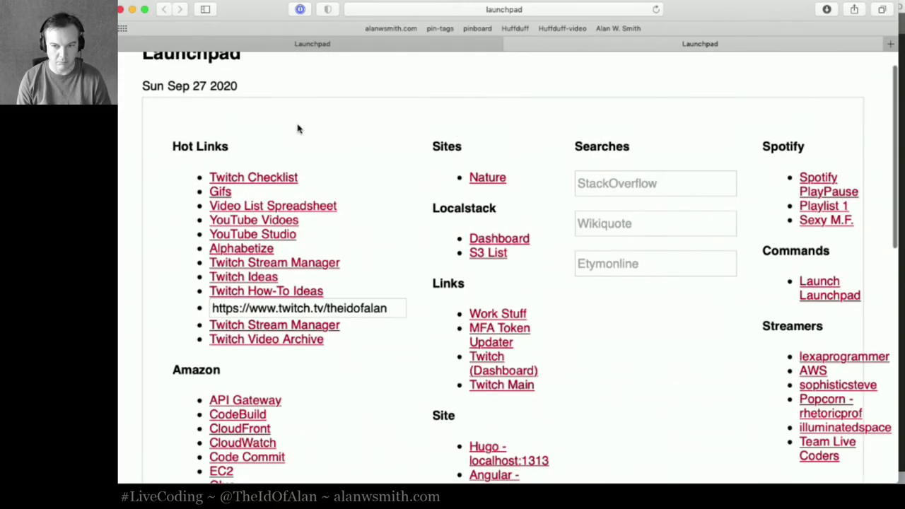
{"action": "key", "text": "super+minus"}
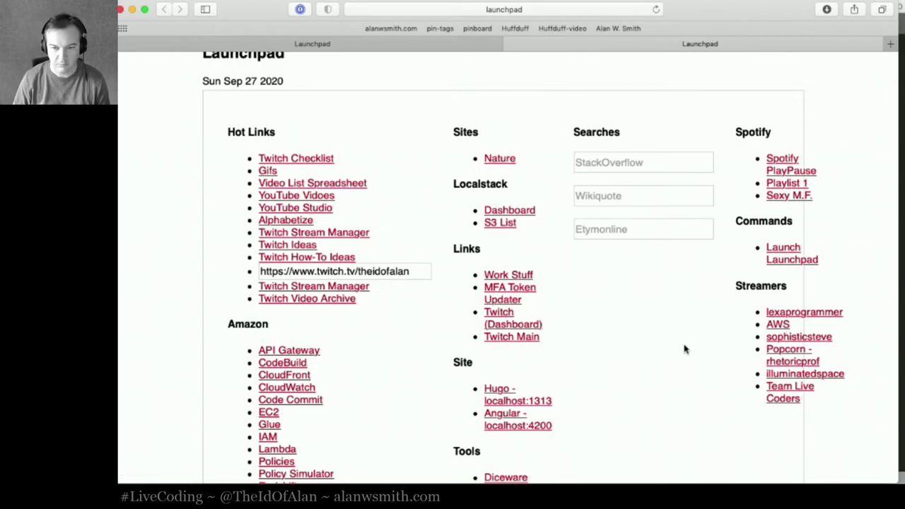
Step: Google 'discord doesn't show when i'm streaming on twitch' in a new tab and background-open the top Reddit result
{"action": "key", "text": "super+t"}
{"action": "key", "text": "super+l"}
{"action": "type", "text": "dis"}
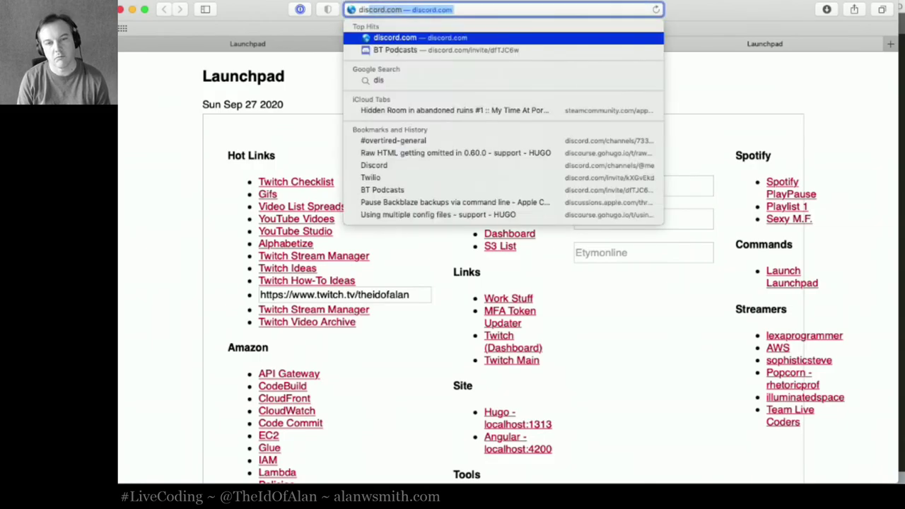
{"action": "type", "text": "cord d"}
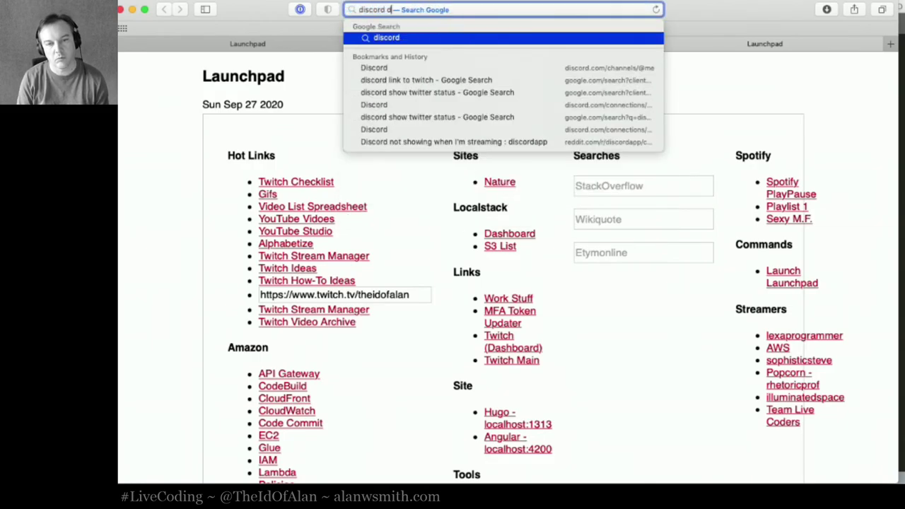
{"action": "type", "text": "oesn't show when i'm "}
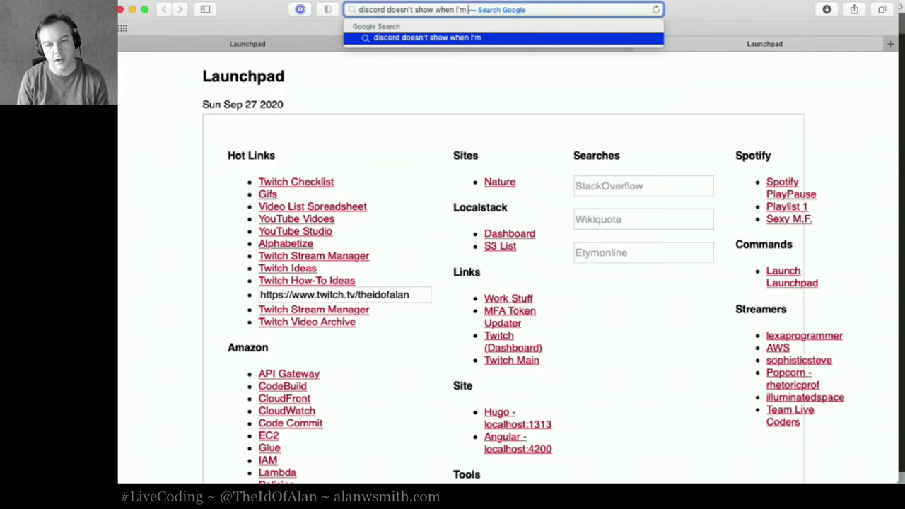
{"action": "type", "text": "streaming"}
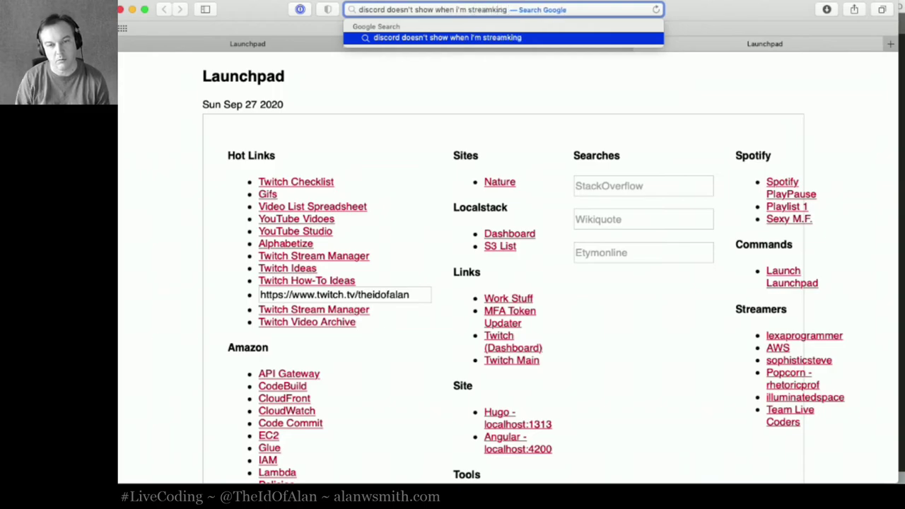
{"action": "key", "text": "alt+BackSpace"}
{"action": "type", "text": "streaming on wtl"}
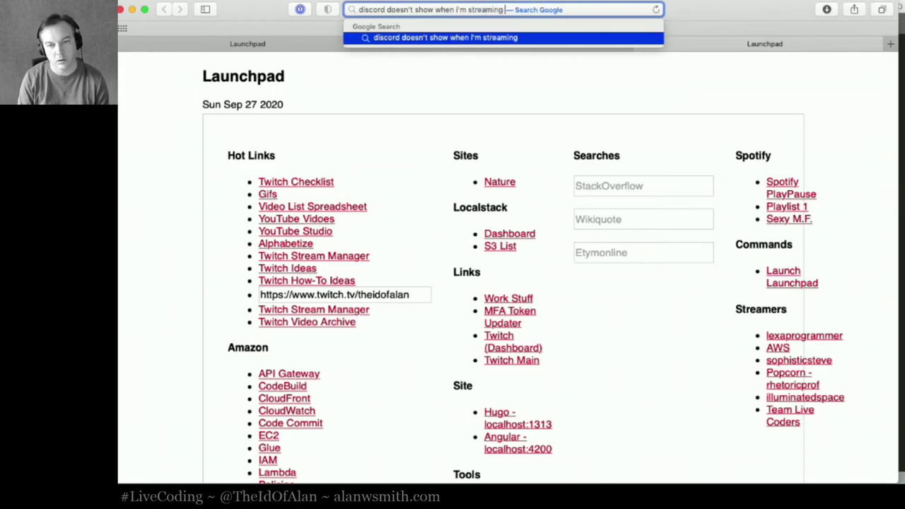
{"action": "key", "text": "BackSpace"}
{"action": "key", "text": "BackSpace"}
{"action": "key", "text": "BackSpace"}
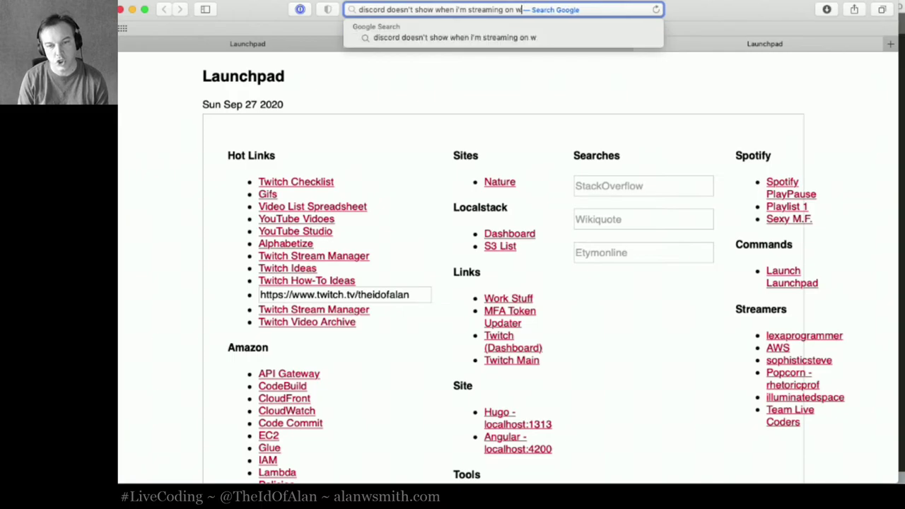
{"action": "type", "text": "twitch"}
{"action": "key", "text": "Return"}
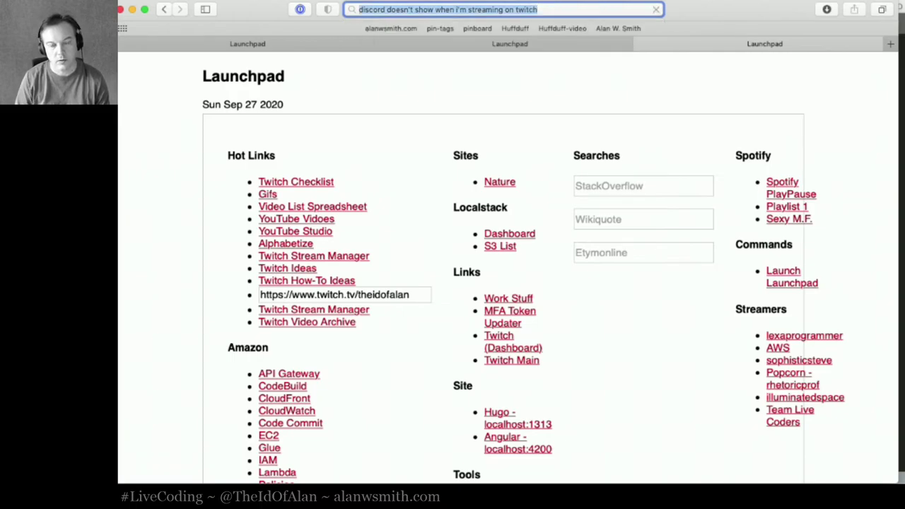
{"action": "left_click", "coordinate": [375, 184], "text": "super"}
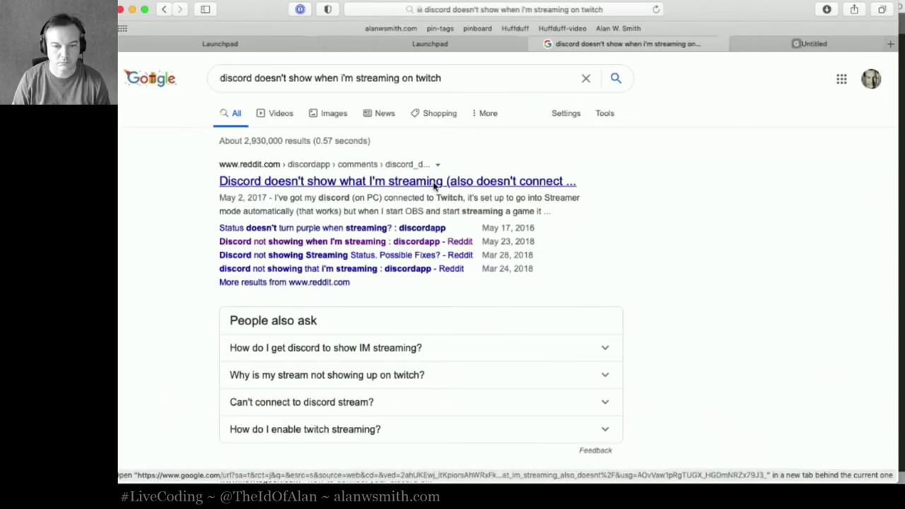
Step: Read the Reddit thread 'Discord doesn't show what I'm streaming' with all 4 comments expanded
{"action": "left_click", "coordinate": [764, 45]}
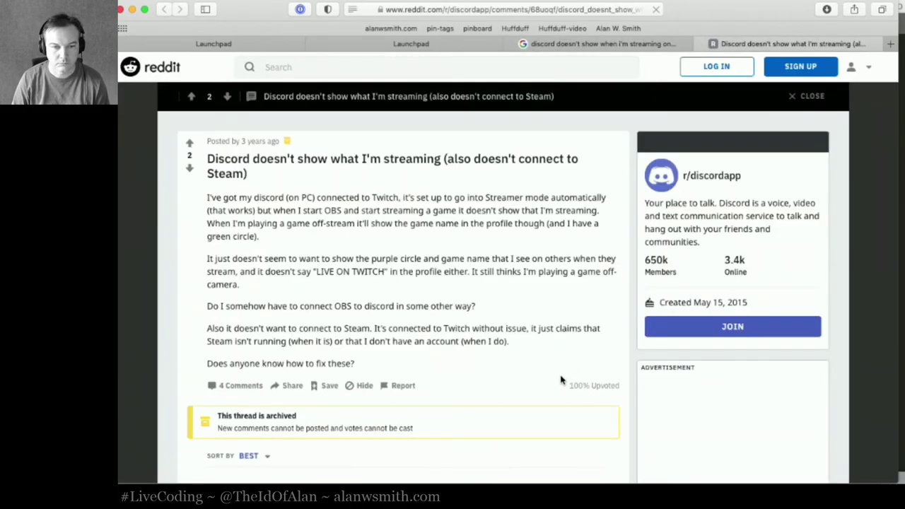
{"action": "scroll", "coordinate": [562, 378], "scroll_direction": "down", "scroll_amount": 3}
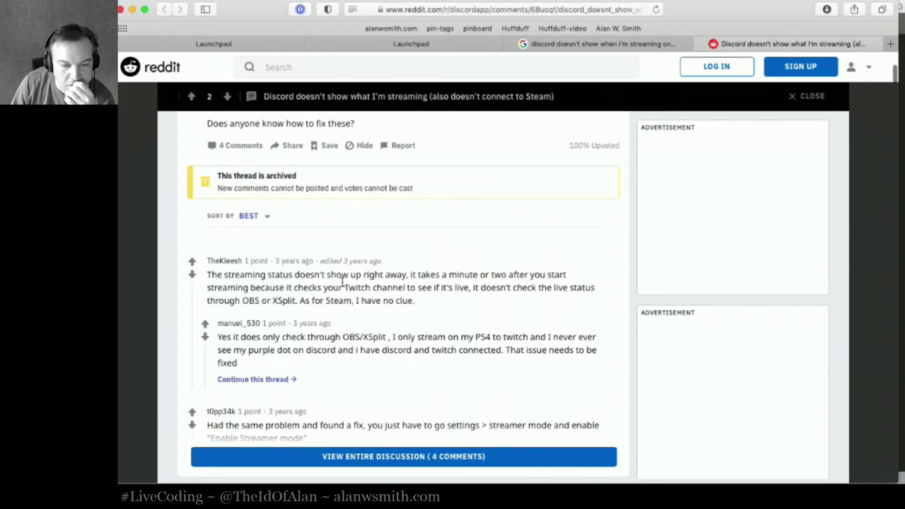
{"action": "scroll", "coordinate": [347, 290], "scroll_direction": "down", "scroll_amount": 3}
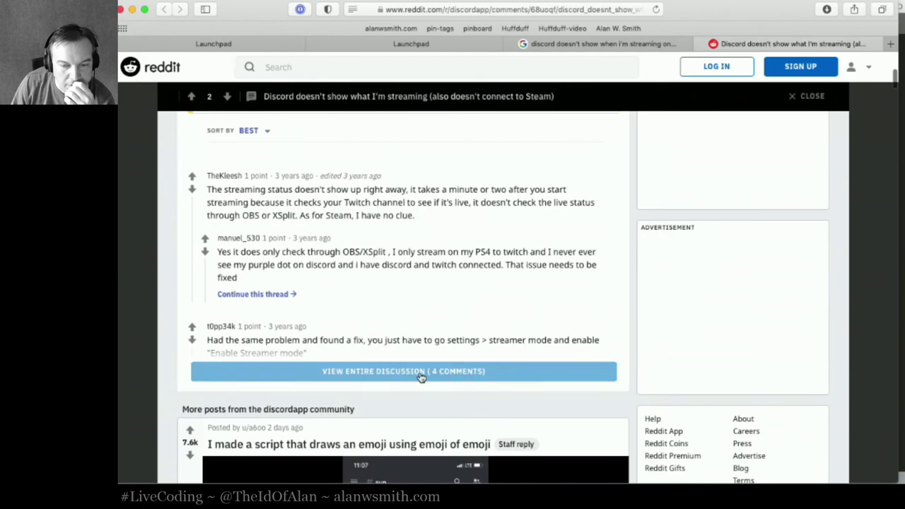
{"action": "left_click", "coordinate": [418, 372]}
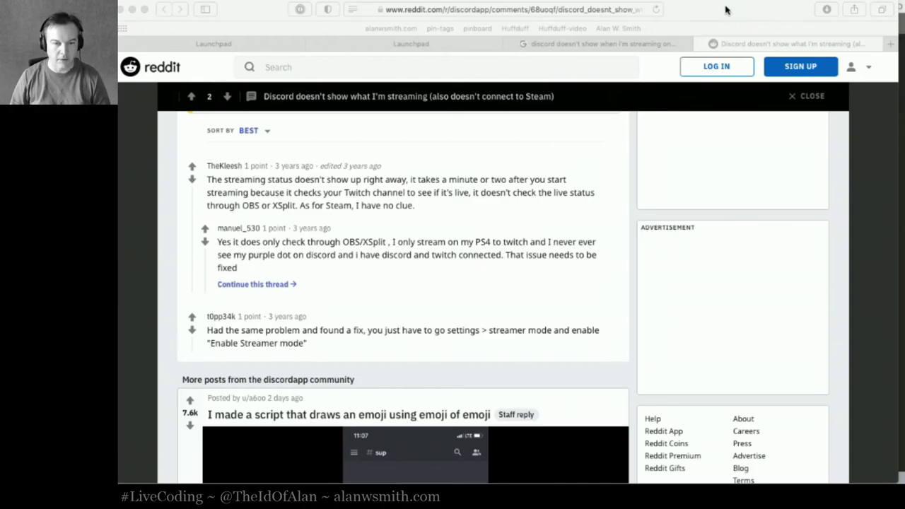
{"action": "left_click", "coordinate": [738, 44]}
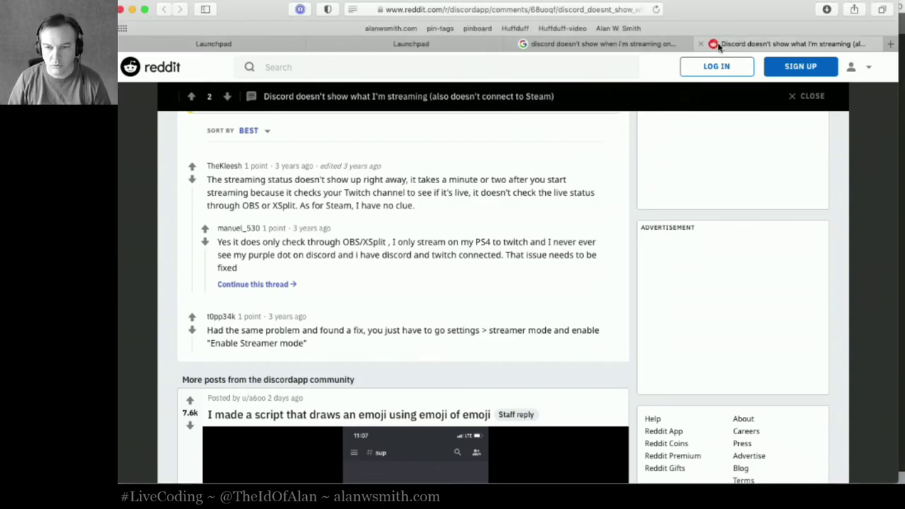
Step: Close the Reddit thread and the Google search results tabs in Safari
{"action": "left_click", "coordinate": [712, 44]}
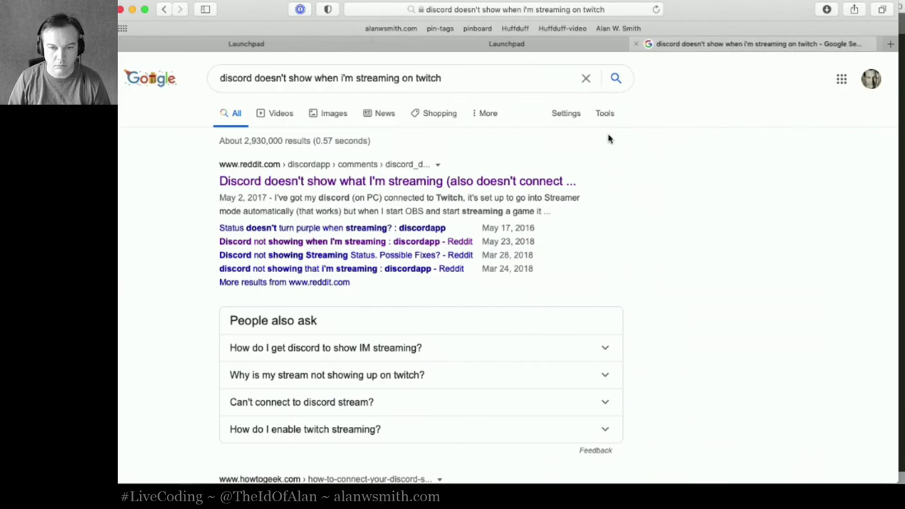
{"action": "key", "text": "super+w"}
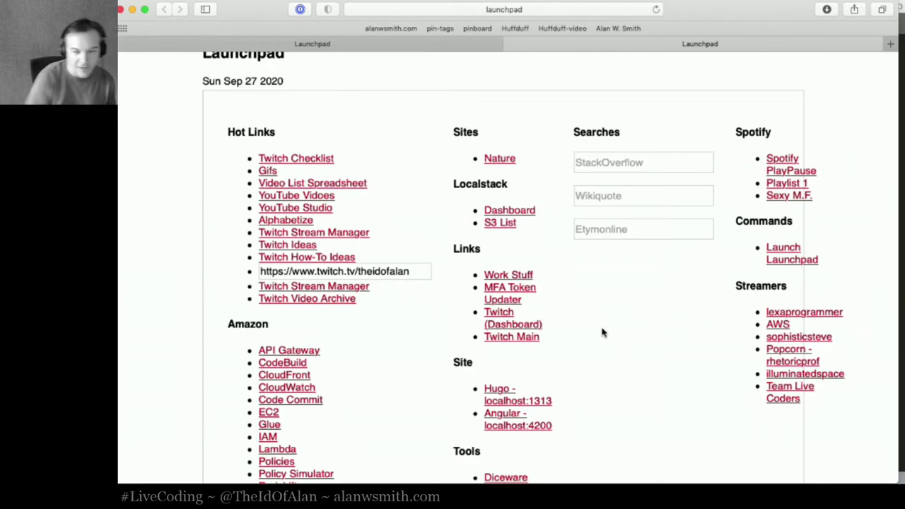
Step: In Sublime Text, add a '---' divider and the heading '~15:00 (or a little before):'
{"action": "key", "text": "alt+space"}
{"action": "type", "text": "st"}
{"action": "key", "text": "Return"}
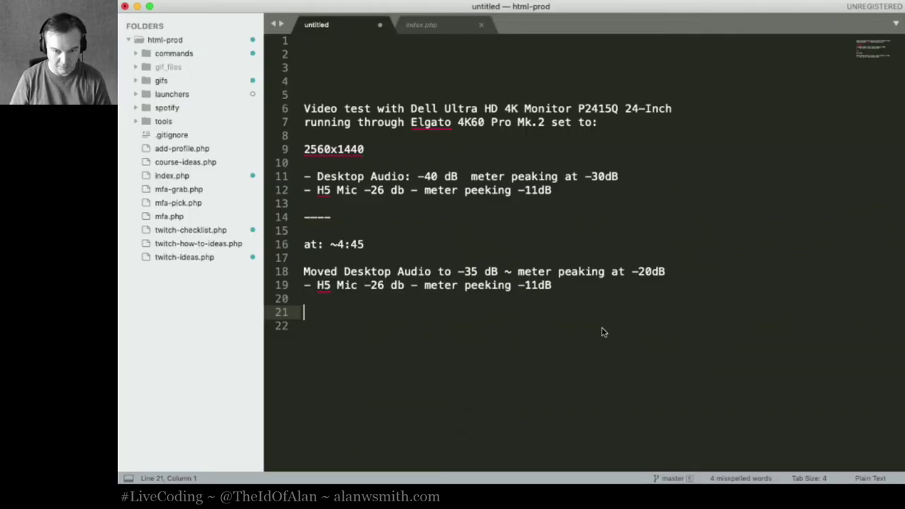
{"action": "type", "text": "---"}
{"action": "key", "text": "Return"}
{"action": "key", "text": "Return"}
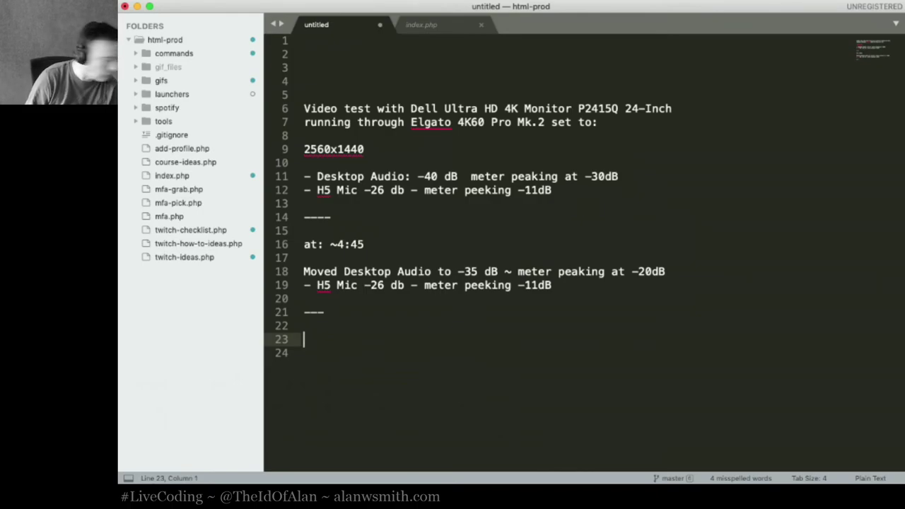
{"action": "type", "text": "~"}
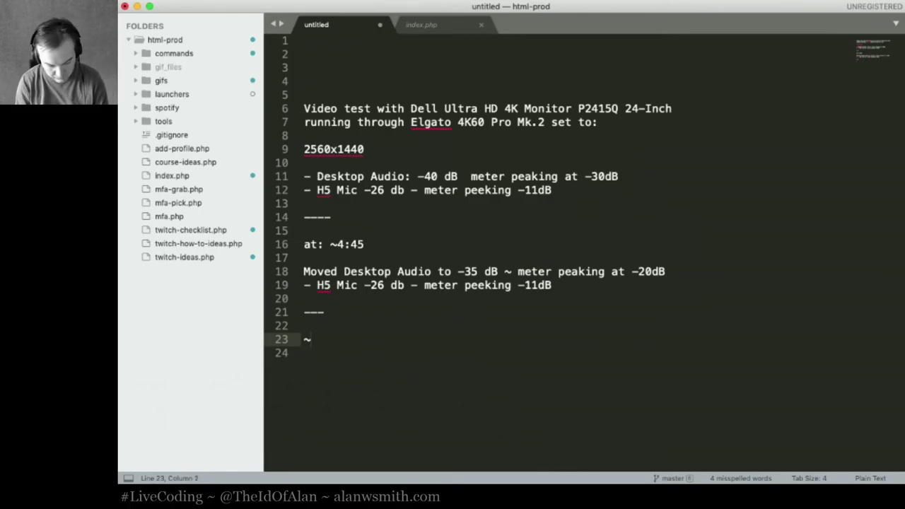
{"action": "type", "text": "15:00 "}
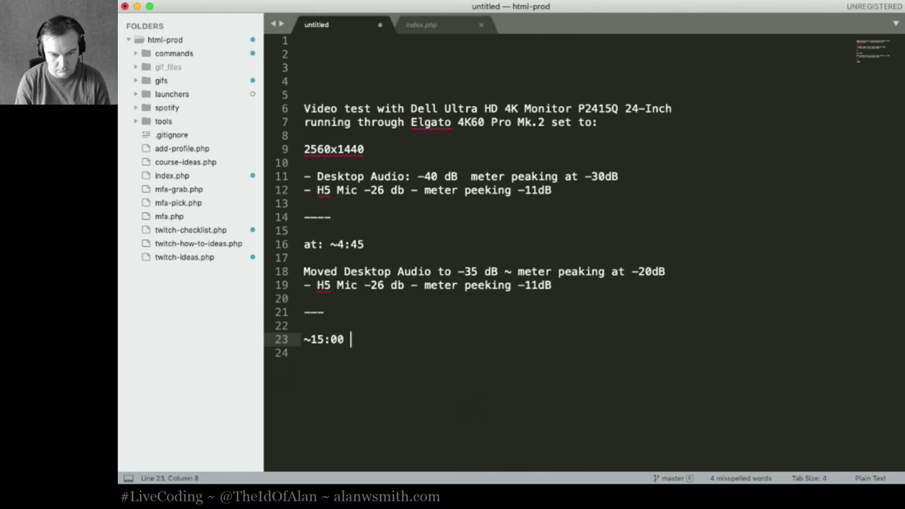
{"action": "type", "text": "(or a little before)"}
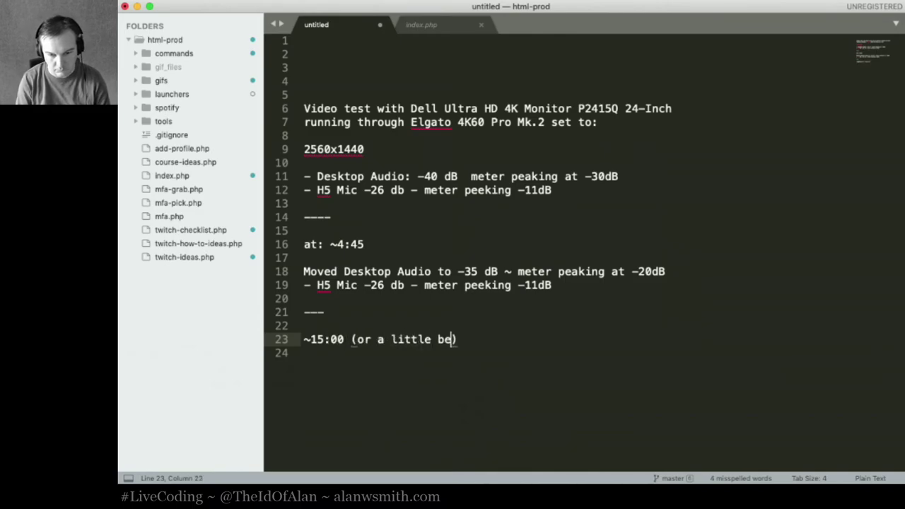
{"action": "type", "text": ":"}
{"action": "key", "text": "Return"}
{"action": "key", "text": "Return"}
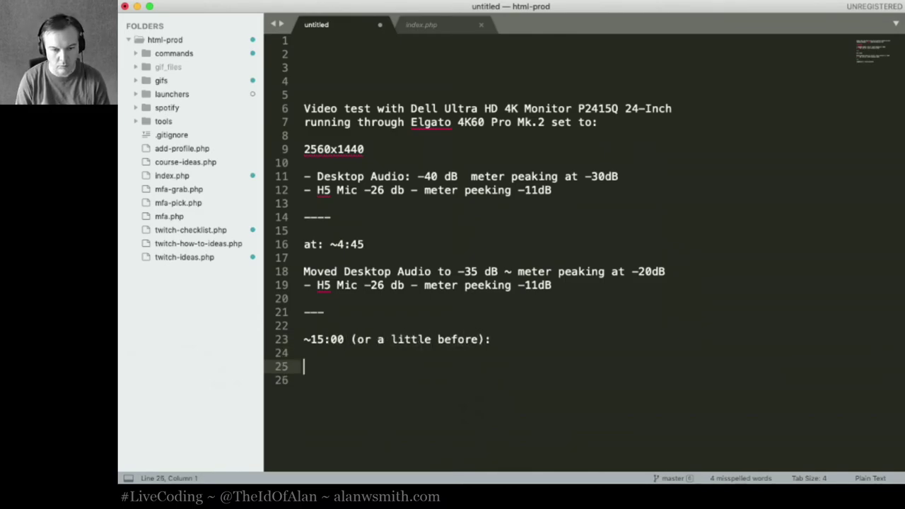
{"action": "type", "text": "-"}
Step: Copy the Desktop Audio line into the new ~15:00 entry
{"action": "left_click", "coordinate": [674, 177]}
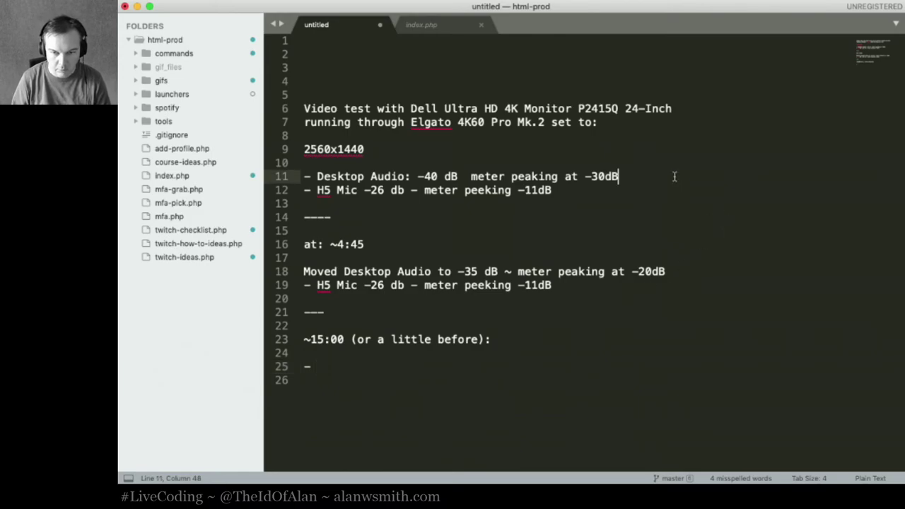
{"action": "key", "text": "super+shift+Left"}
{"action": "key", "text": "super+c"}
{"action": "left_click", "coordinate": [431, 370]}
{"action": "key", "text": "super+shift+Left"}
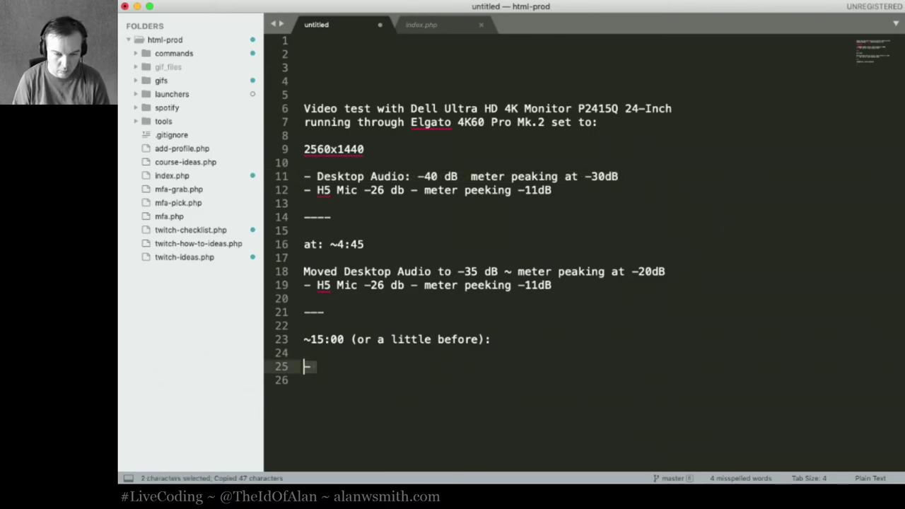
{"action": "key", "text": "super+v"}
Step: Edit the pasted Desktop Audio line to -30 dB peaking at -15dB
{"action": "left_click", "coordinate": [424, 366]}
{"action": "key", "text": "Right"}
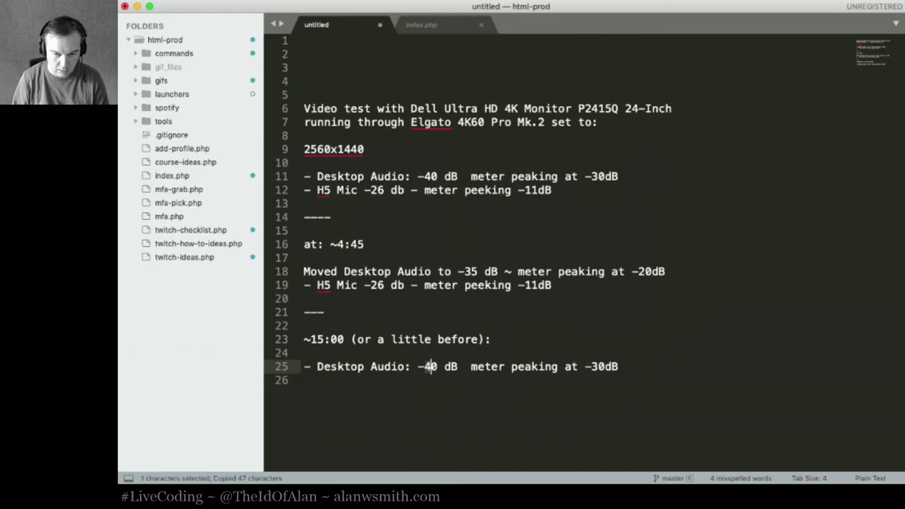
{"action": "key", "text": "BackSpace"}
{"action": "type", "text": "3"}
{"action": "key", "text": "super+Right"}
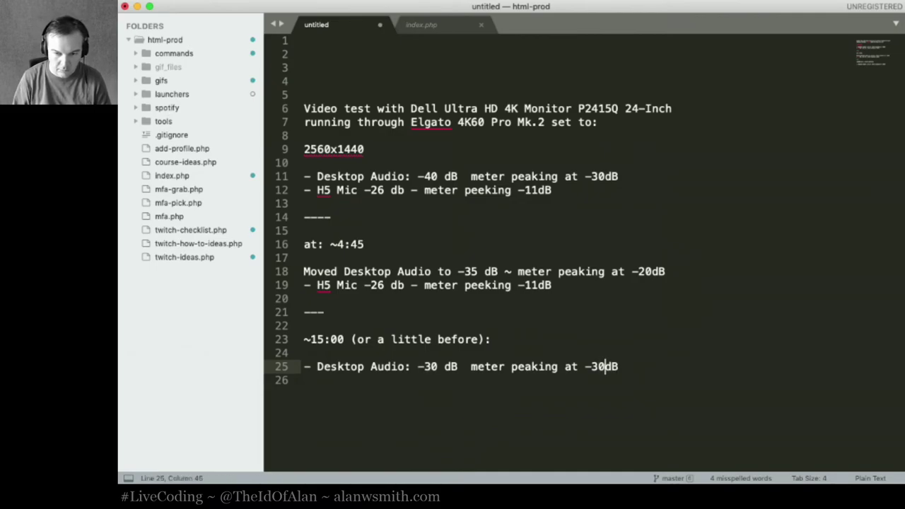
{"action": "key", "text": "shift+Left"}
{"action": "key", "text": "shift+Left"}
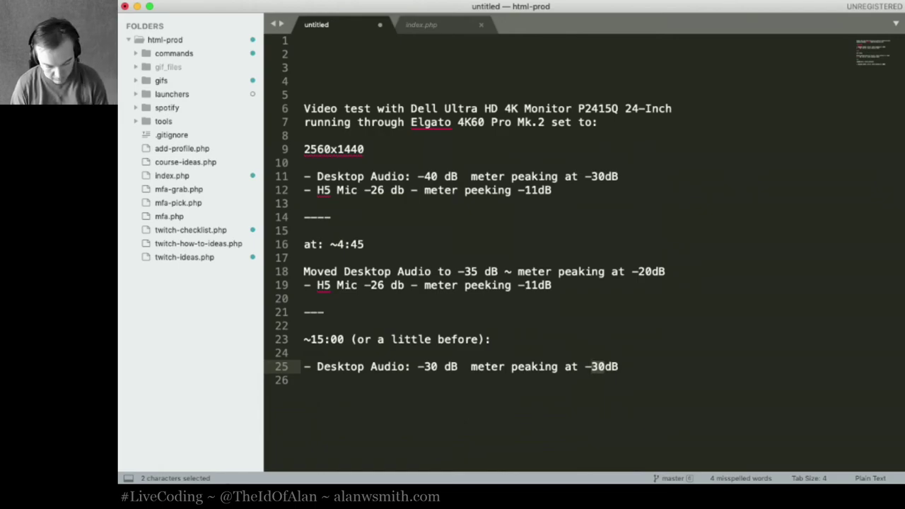
{"action": "type", "text": "15"}
{"action": "key", "text": "super+Right"}
{"action": "key", "text": "Return"}
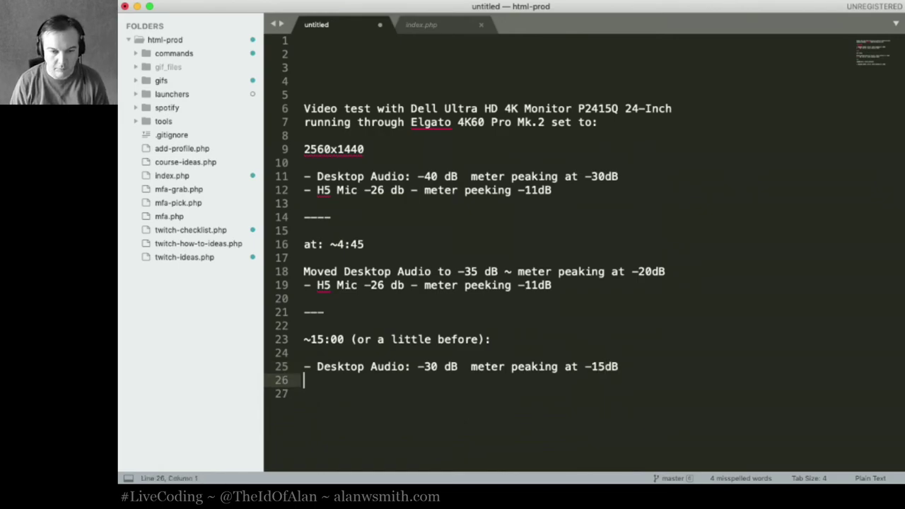
Step: Copy the H5 Mic line from line 19 into the new entry below Desktop Audio
{"action": "left_click", "coordinate": [589, 284]}
{"action": "key", "text": "super+shift+Left"}
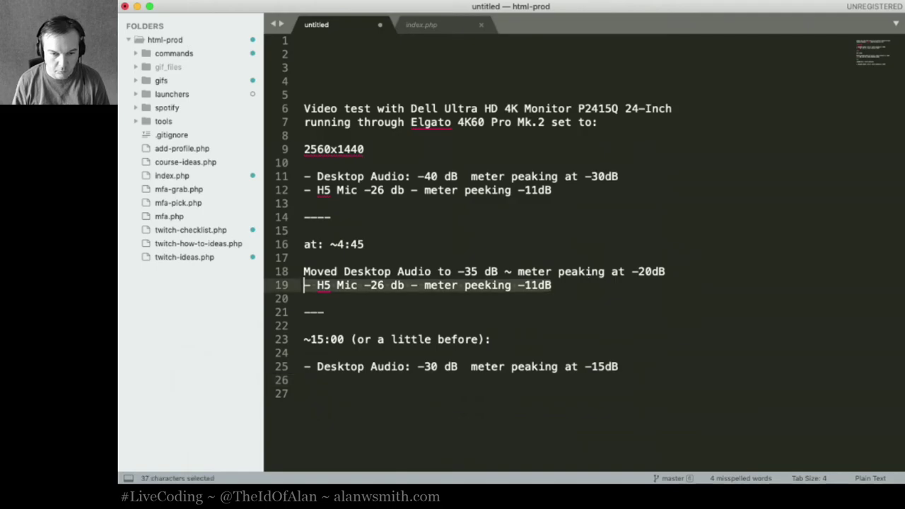
{"action": "key", "text": "super+c"}
{"action": "left_click", "coordinate": [460, 382]}
{"action": "key", "text": "super+v"}
{"action": "key", "text": "Down"}
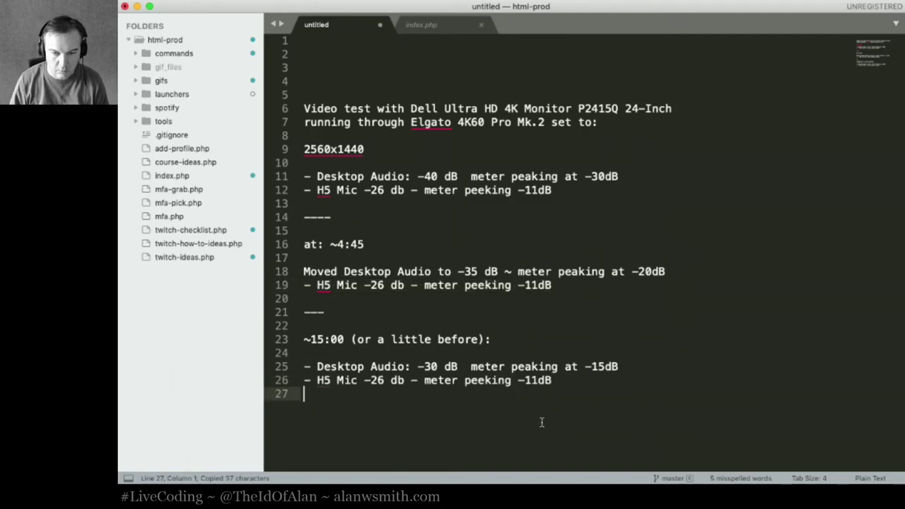
{"action": "key", "text": "Return"}
{"action": "key", "text": "Return"}
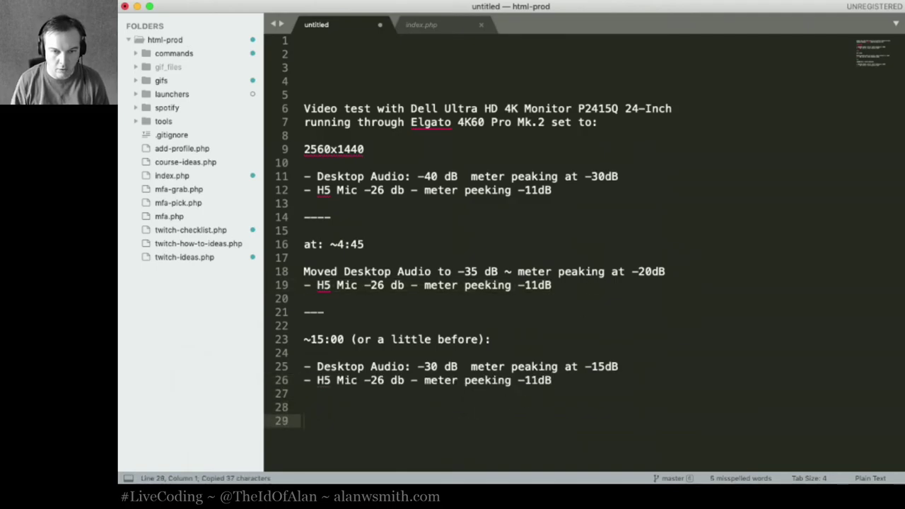
Step: Delete the extra empty lines at the top of the notes
{"action": "key", "text": "super+Up"}
{"action": "key", "text": "Down"}
{"action": "key", "text": "Down"}
{"action": "key", "text": "Down"}
{"action": "key", "text": "BackSpace"}
{"action": "key", "text": "BackSpace"}
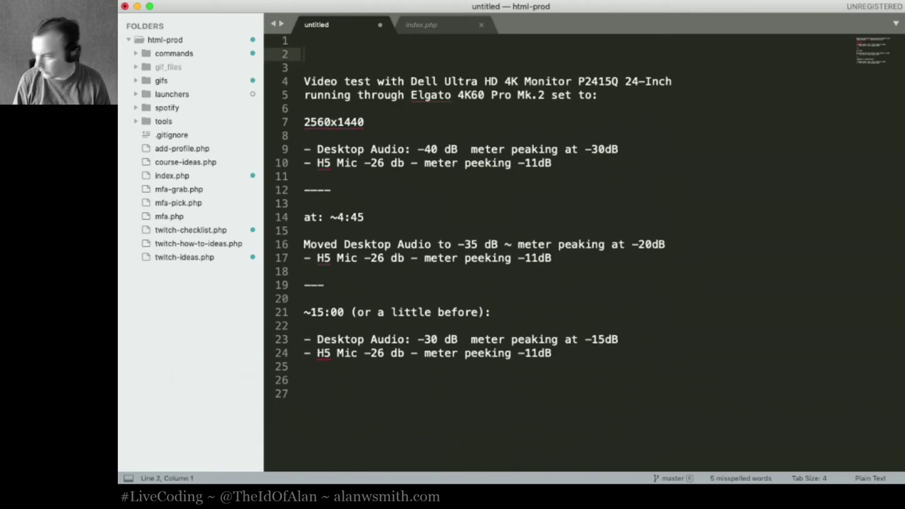
{"action": "key", "text": "Down"}
{"action": "key", "text": "BackSpace"}
{"action": "key", "text": "super+Down"}
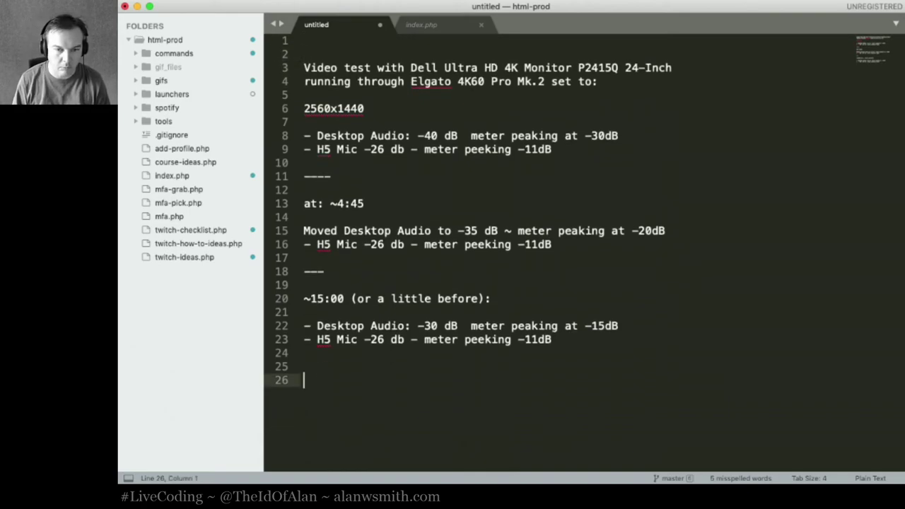
{"action": "left_click", "coordinate": [427, 121]}
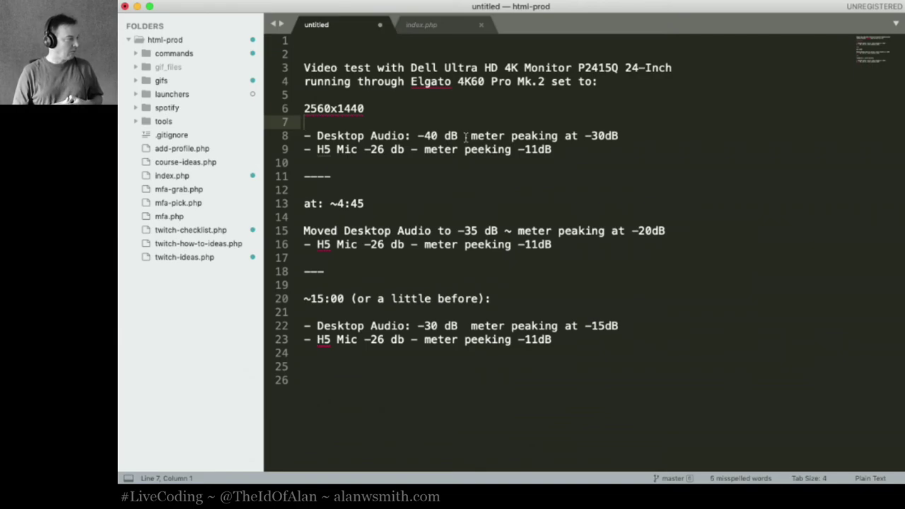
{"action": "left_click", "coordinate": [472, 284]}
{"action": "left_click", "coordinate": [455, 396]}
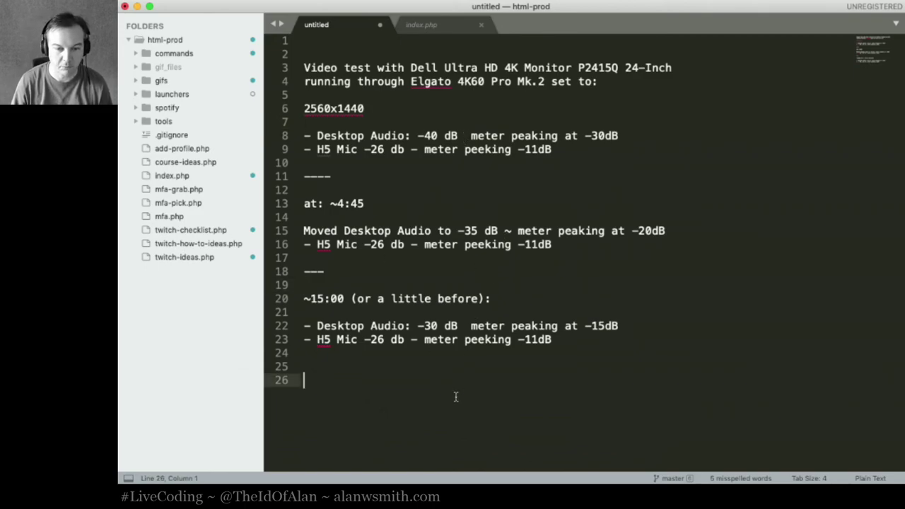
{"action": "key", "text": "super+Up"}
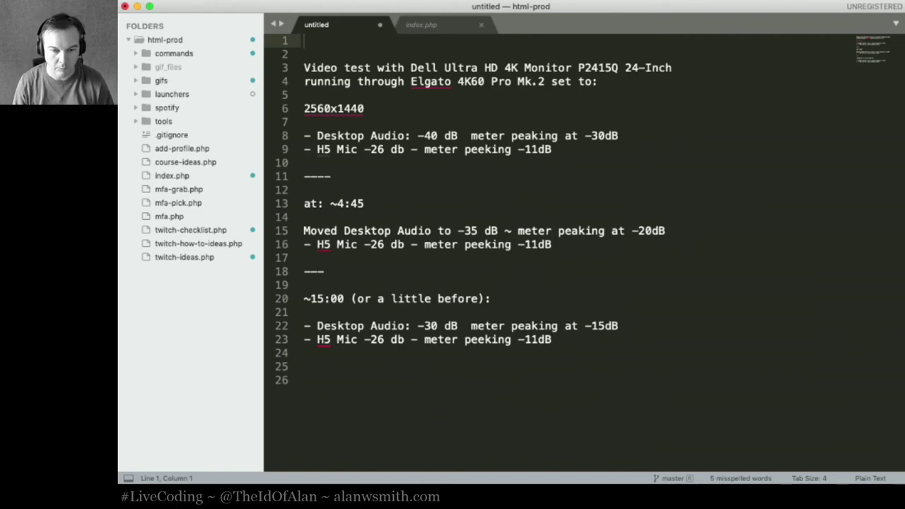
Step: Return focus to the notes editor and create a new blank document
{"action": "key", "text": "alt+space"}
{"action": "key", "text": "Escape"}
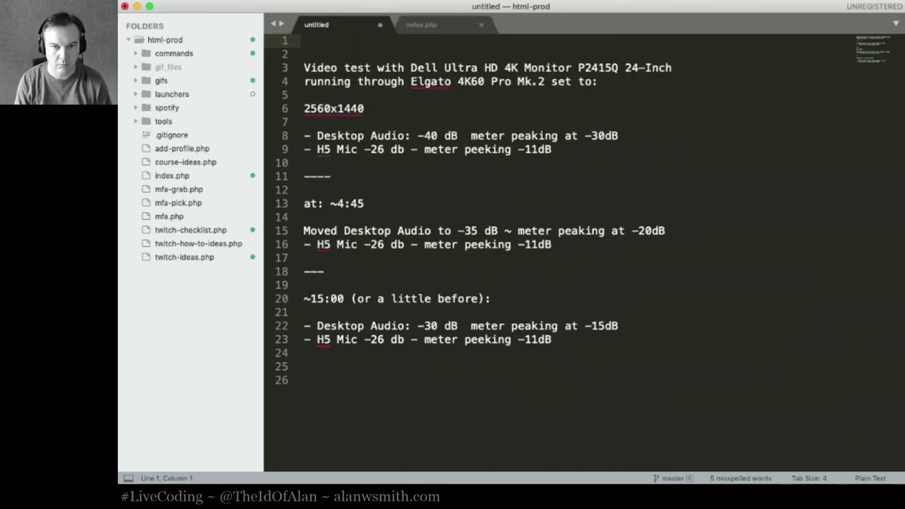
{"action": "key", "text": "alt+space"}
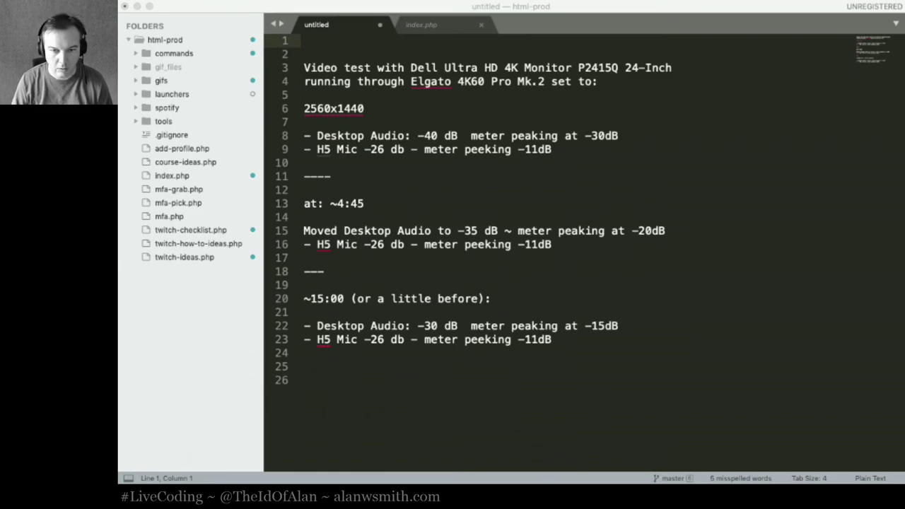
{"action": "key", "text": "super+Tab"}
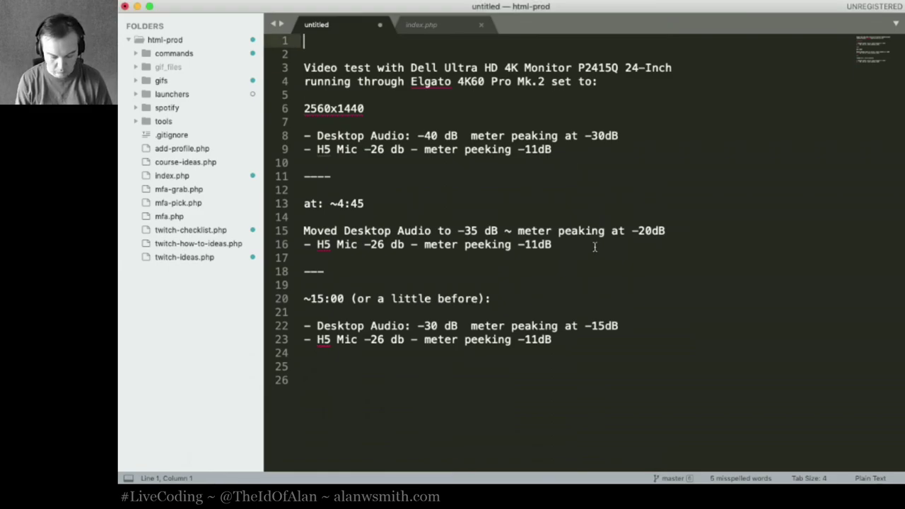
{"action": "key", "text": "super+n"}
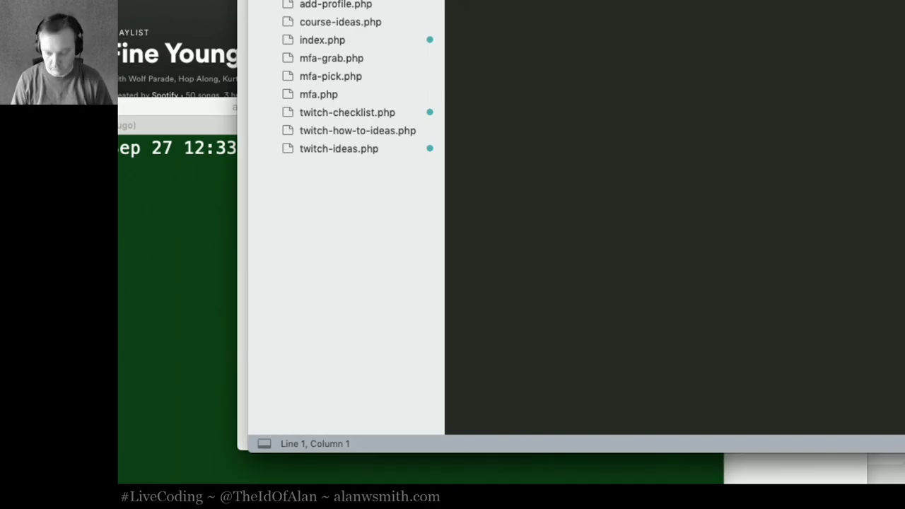
Step: Type the heading 'Monitor at 1080p' in the new document
{"action": "key", "text": "Return"}
{"action": "key", "text": "Return"}
{"action": "type", "text": "Mo"}
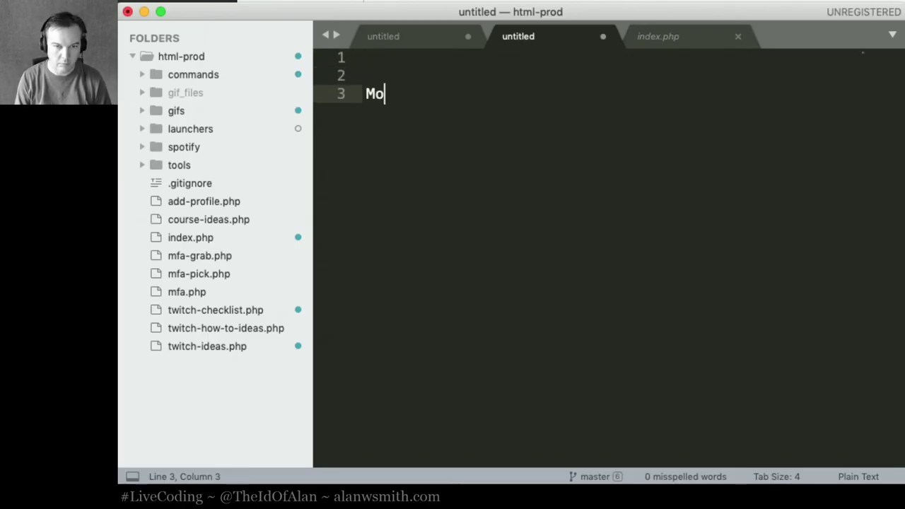
{"action": "type", "text": "nitor at 1080:"}
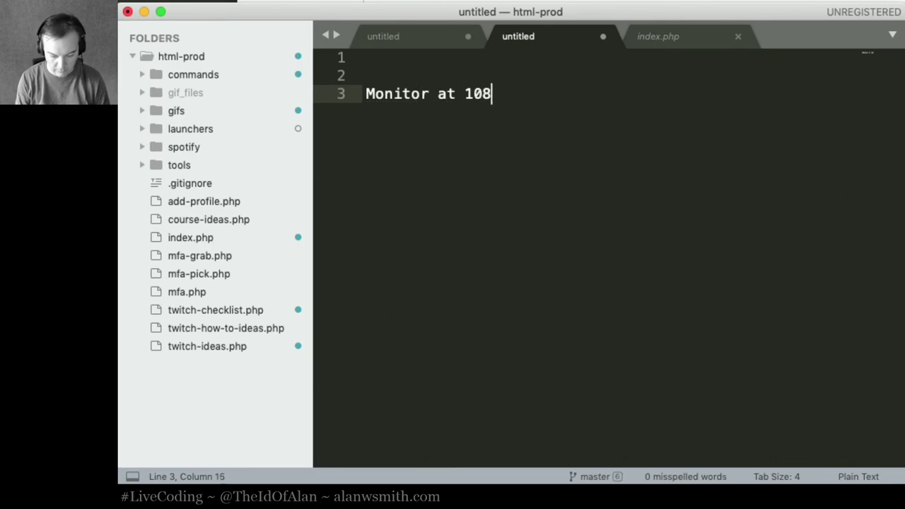
{"action": "key", "text": "Return"}
{"action": "key", "text": "Return"}
{"action": "key", "text": "BackSpace"}
{"action": "key", "text": "BackSpace"}
{"action": "key", "text": "BackSpace"}
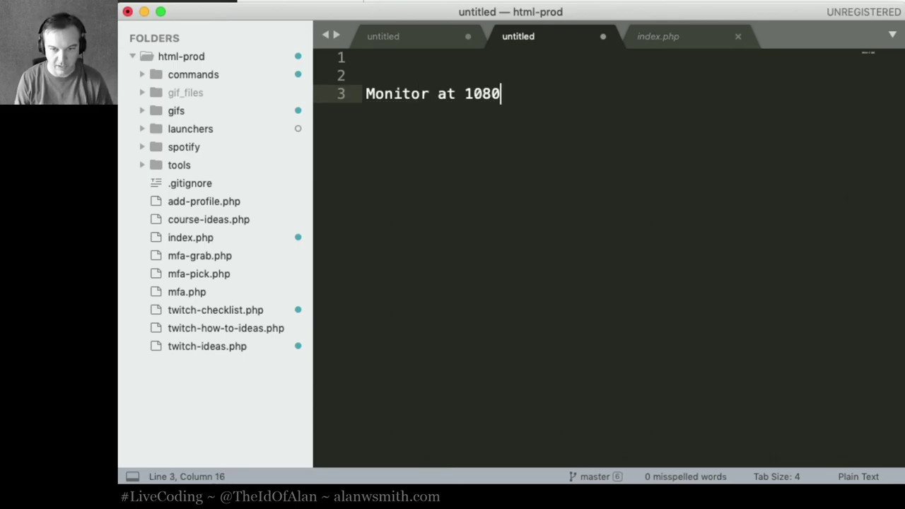
{"action": "type", "text": ";"}
{"action": "key", "text": "BackSpace"}
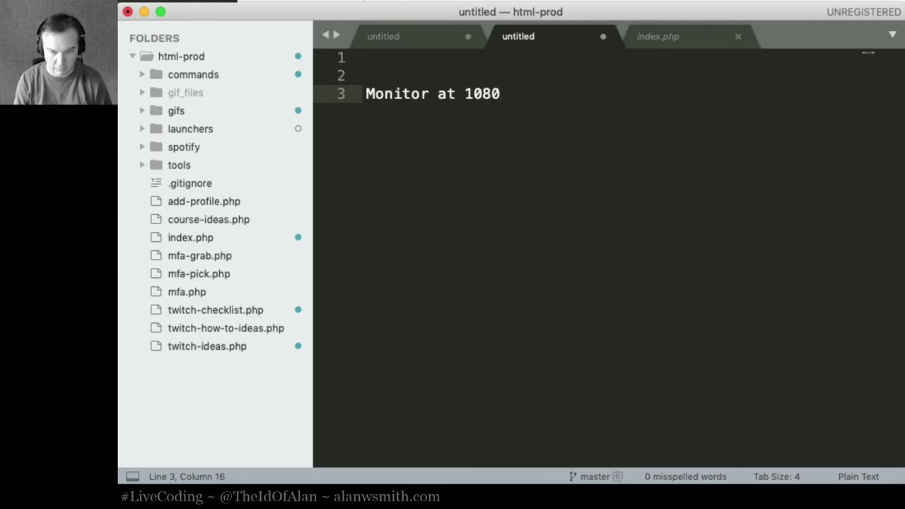
{"action": "type", "text": "p"}
{"action": "key", "text": "Return"}
{"action": "key", "text": "Return"}
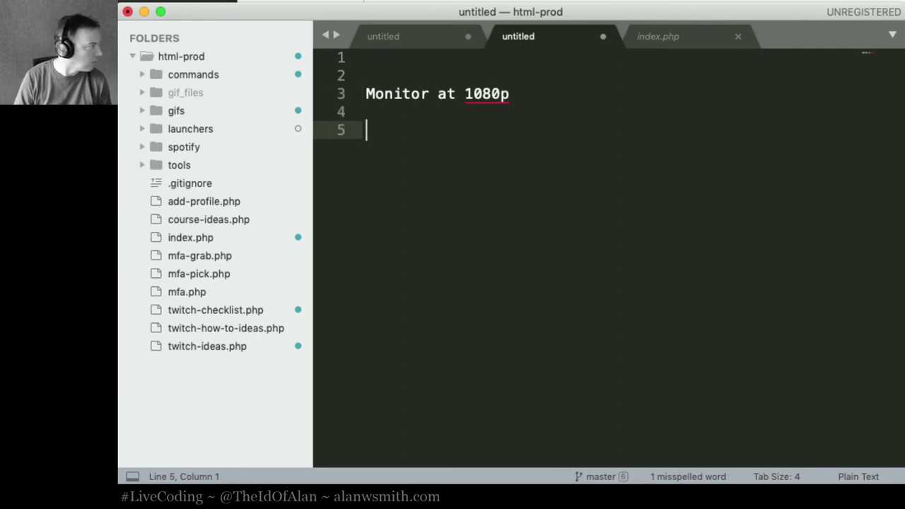
Step: Note the time as ~17:10min, add blank lines at the top, and open the settings files
{"action": "type", "text": "time: "}
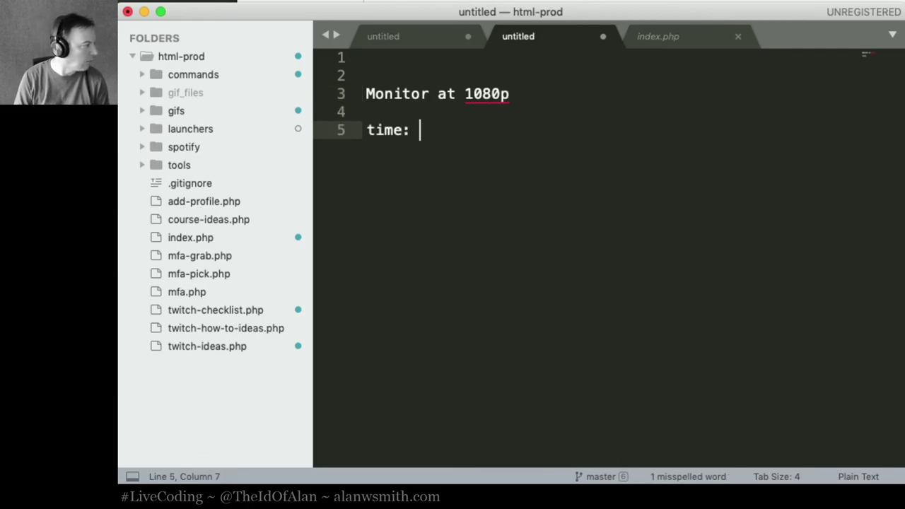
{"action": "type", "text": "17"}
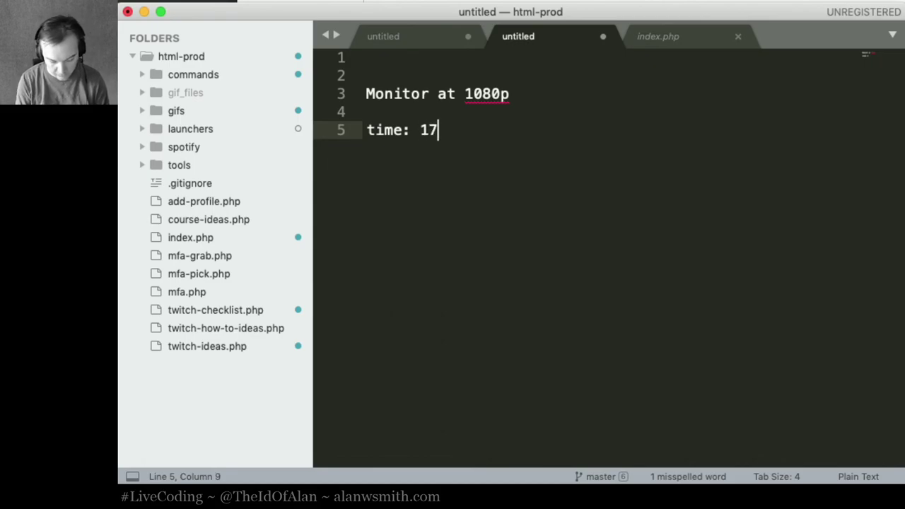
{"action": "key", "text": "BackSpace"}
{"action": "key", "text": "BackSpace"}
{"action": "type", "text": "~"}
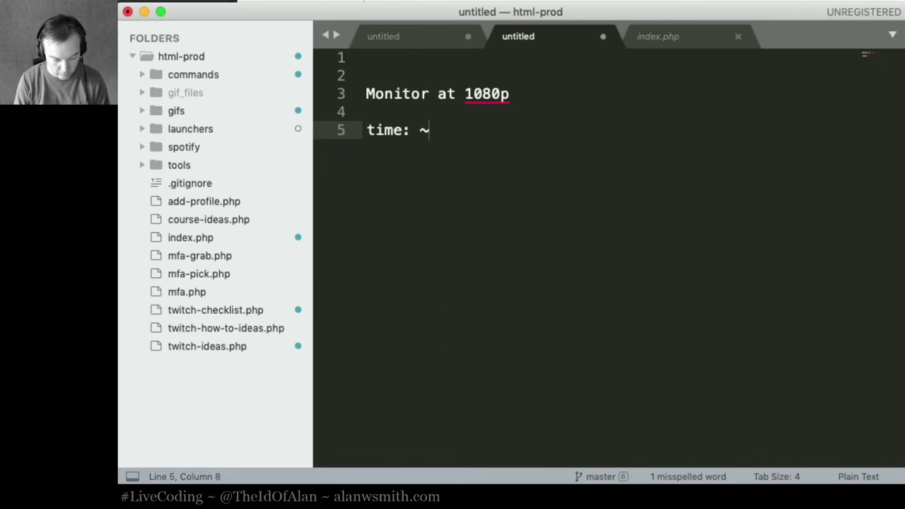
{"action": "type", "text": "17:10min"}
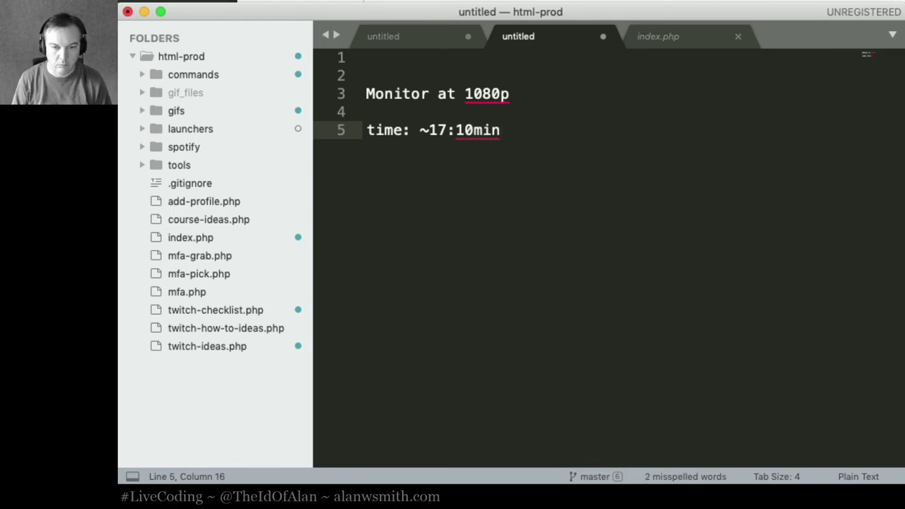
{"action": "key", "text": "Return"}
{"action": "key", "text": "Return"}
{"action": "key", "text": "Return"}
{"action": "left_click", "coordinate": [555, 73]}
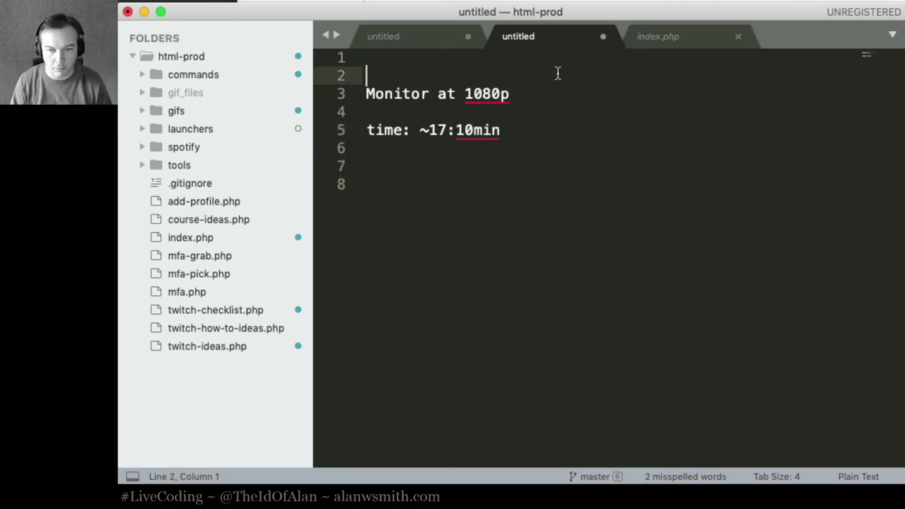
{"action": "key", "text": "Return"}
{"action": "key", "text": "Return"}
{"action": "key", "text": "Return"}
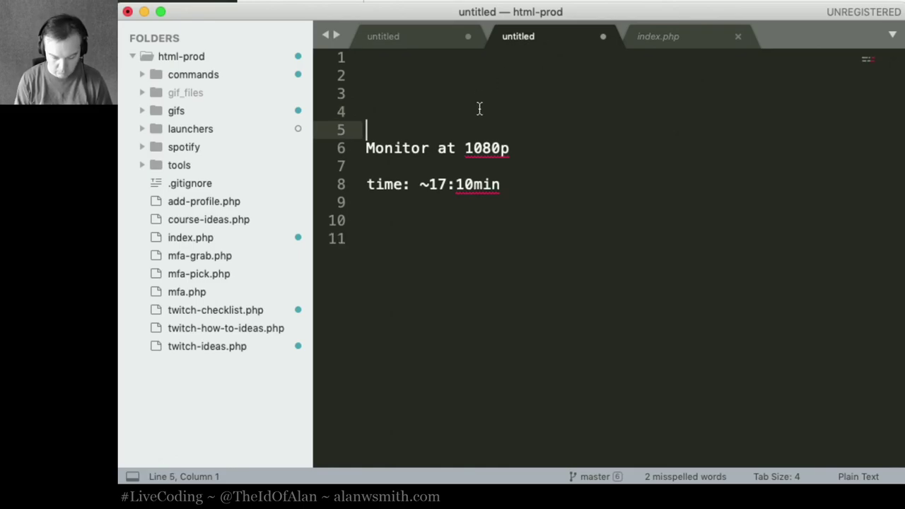
{"action": "key", "text": "super+comma"}
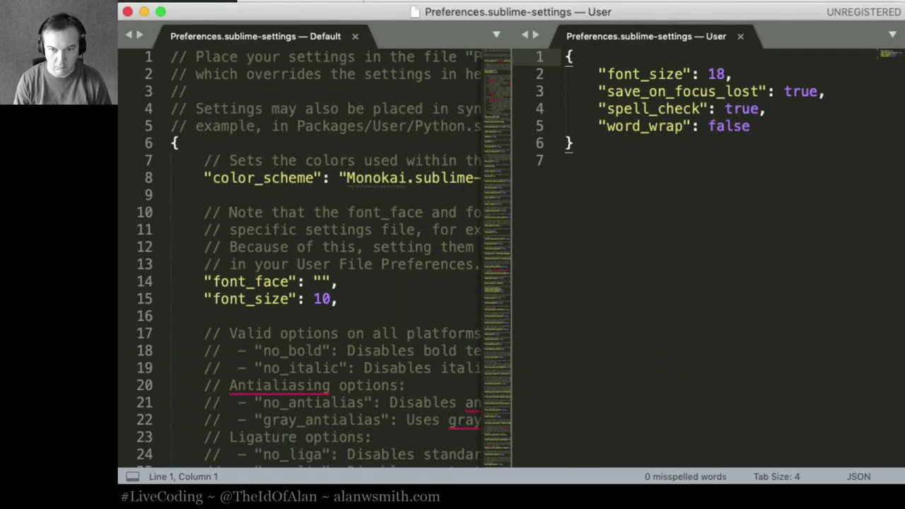
Step: Shrink the font size to 14, close the settings, and look over index.php
{"action": "key", "text": "super+minus"}
{"action": "key", "text": "super+minus"}
{"action": "key", "text": "super+minus"}
{"action": "key", "text": "super+minus"}
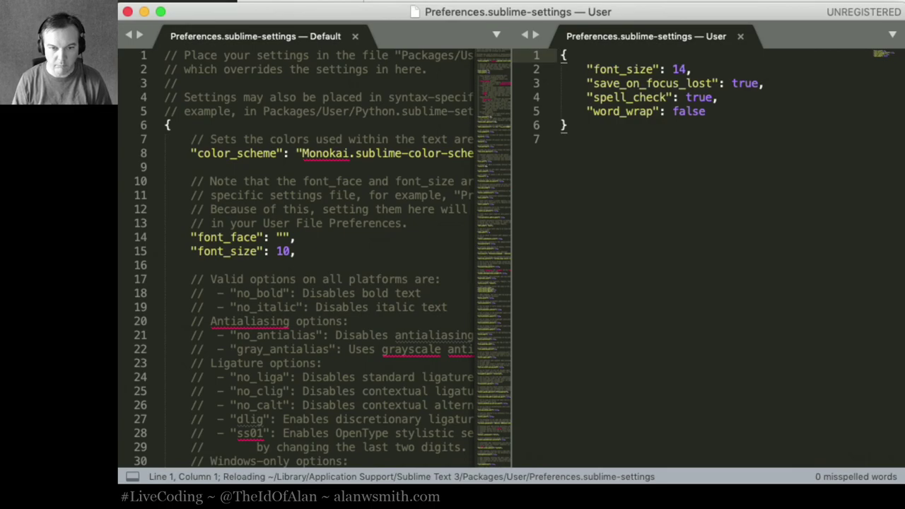
{"action": "key", "text": "super+shift+w"}
{"action": "left_click", "coordinate": [593, 239]}
{"action": "left_click", "coordinate": [424, 104]}
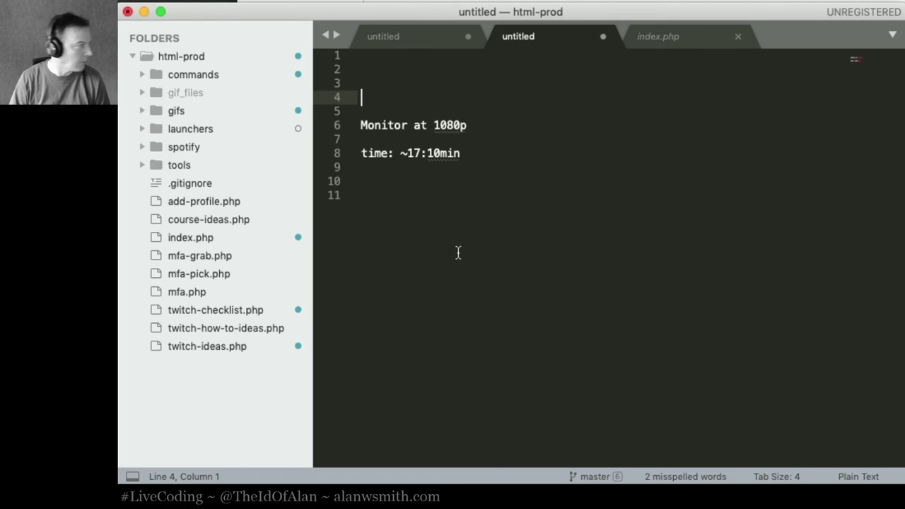
{"action": "left_click", "coordinate": [457, 253]}
{"action": "left_click", "coordinate": [668, 39]}
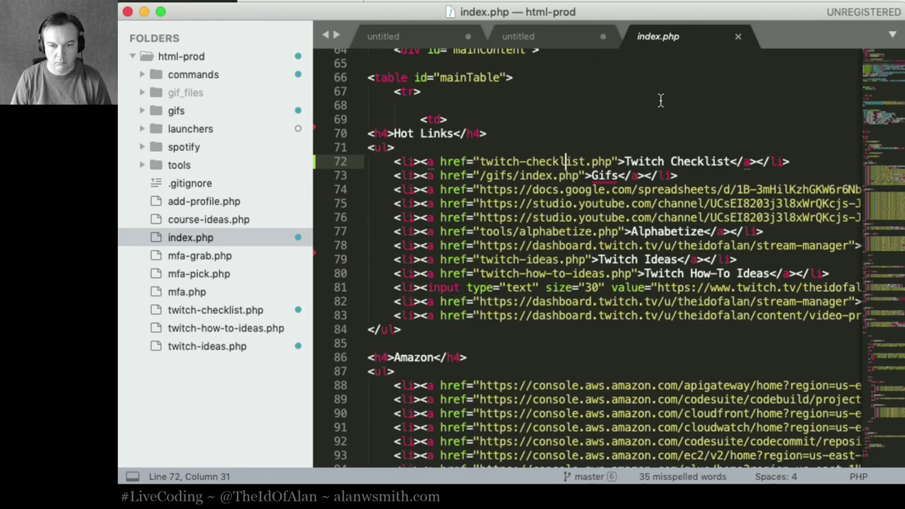
{"action": "scroll", "coordinate": [535, 353], "scroll_direction": "down", "scroll_amount": 4}
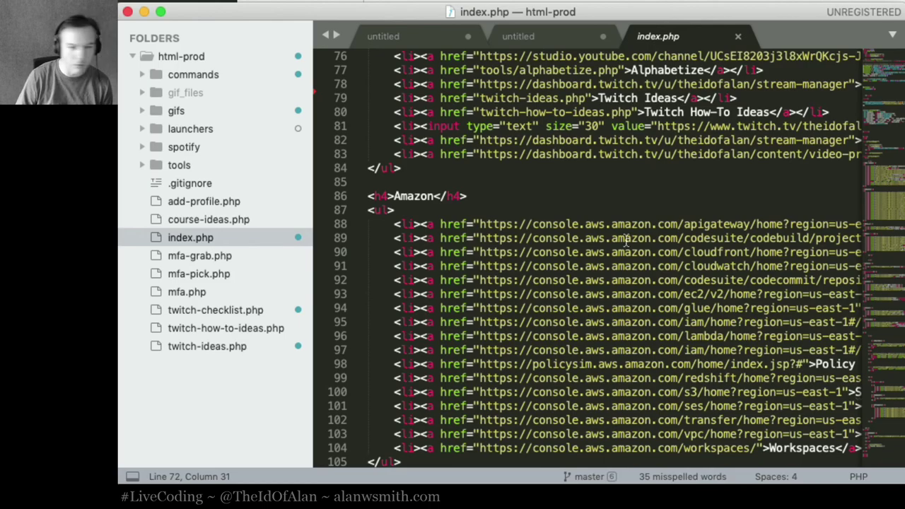
Step: Nudge the font size up a step, then review twitch-checklist.php's checklist table and CSS
{"action": "key", "text": "super+comma"}
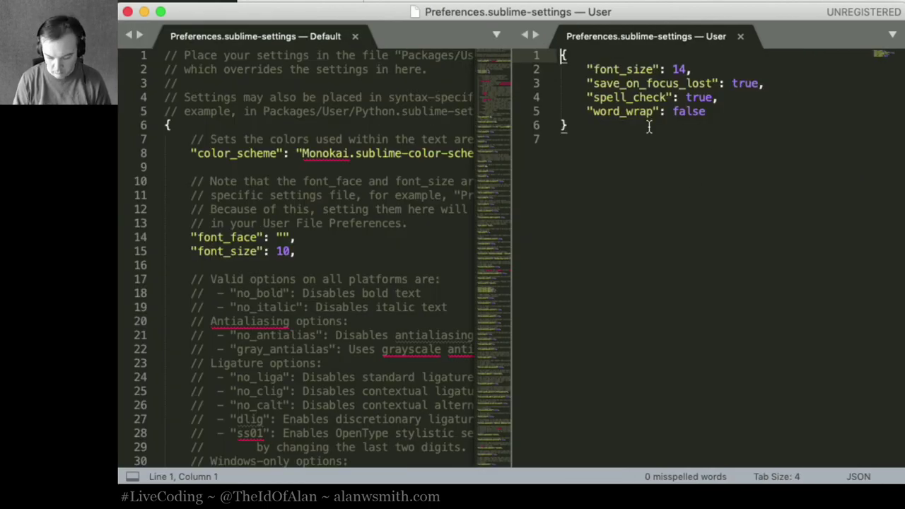
{"action": "key", "text": "super+equal"}
{"action": "key", "text": "super+grave"}
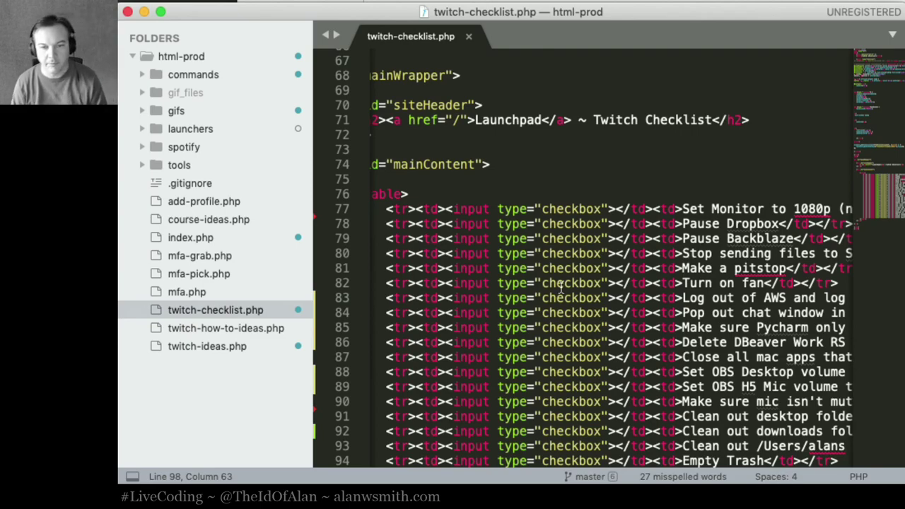
{"action": "scroll", "coordinate": [558, 298], "scroll_direction": "down", "scroll_amount": 1}
{"action": "scroll", "coordinate": [558, 298], "scroll_direction": "down", "scroll_amount": 6}
{"action": "left_click", "coordinate": [556, 366]}
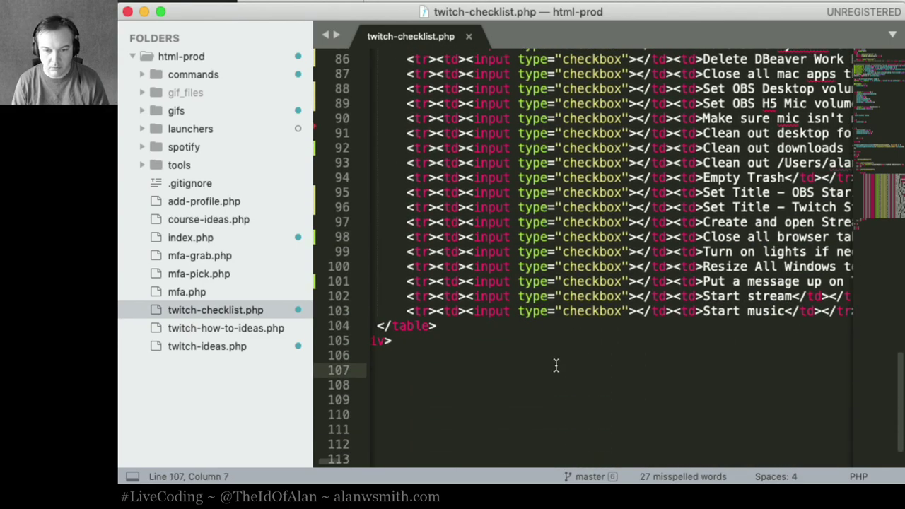
{"action": "scroll", "coordinate": [537, 337], "scroll_direction": "up", "scroll_amount": 20}
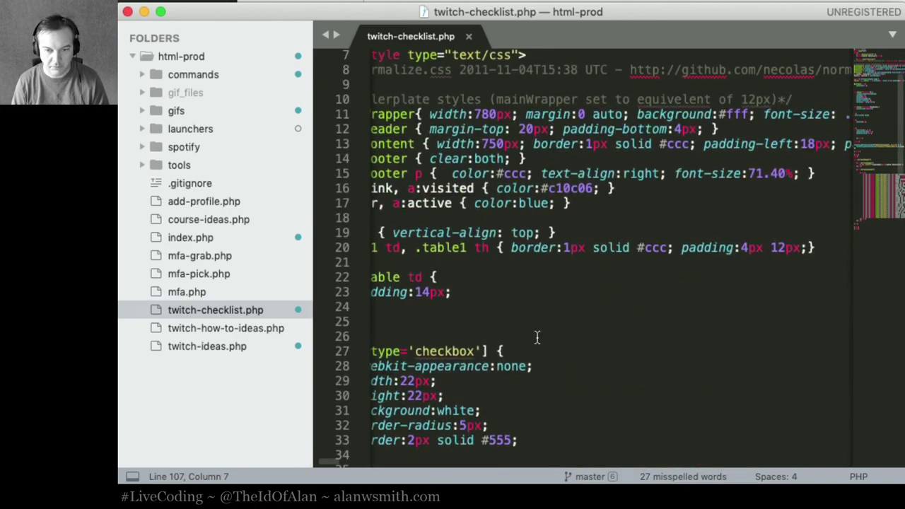
{"action": "left_click", "coordinate": [537, 337]}
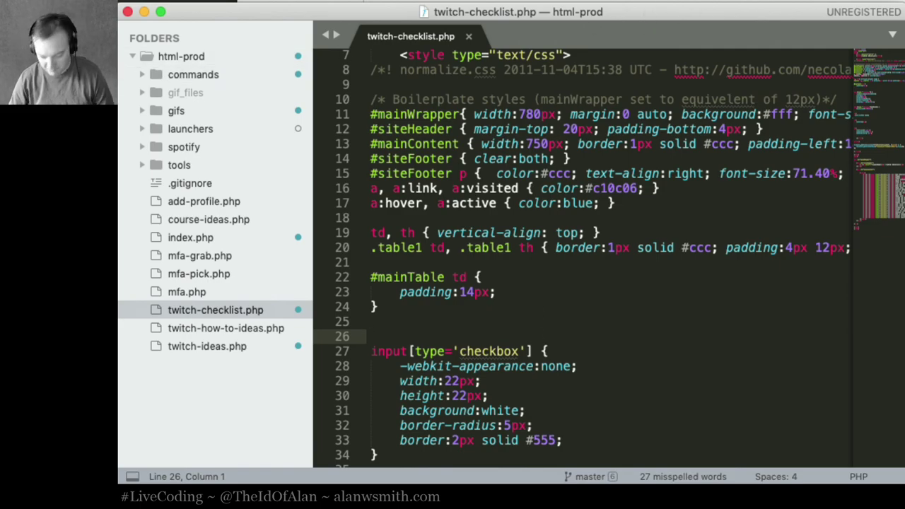
{"action": "key", "text": "super+Tab"}
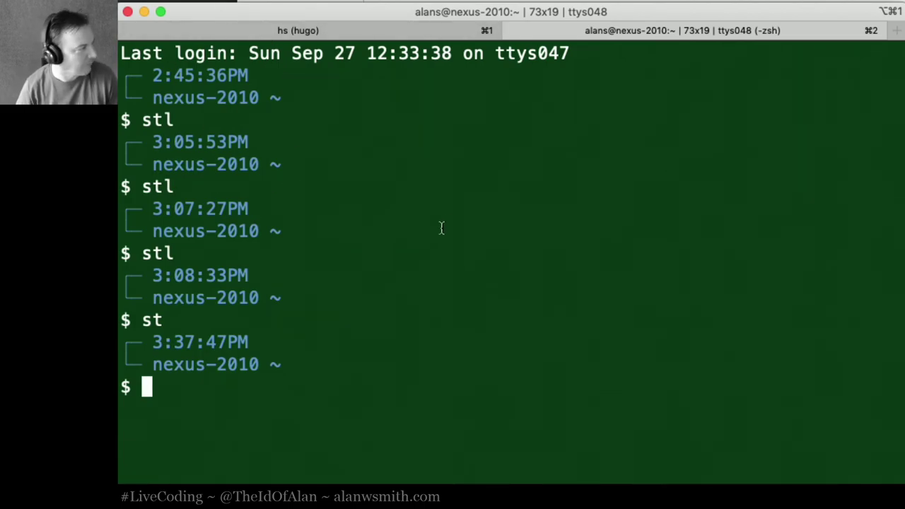
Step: List the home folder, then change into woodshed/alanwsmith.com/prod
{"action": "type", "text": "ls"}
{"action": "key", "text": "Return"}
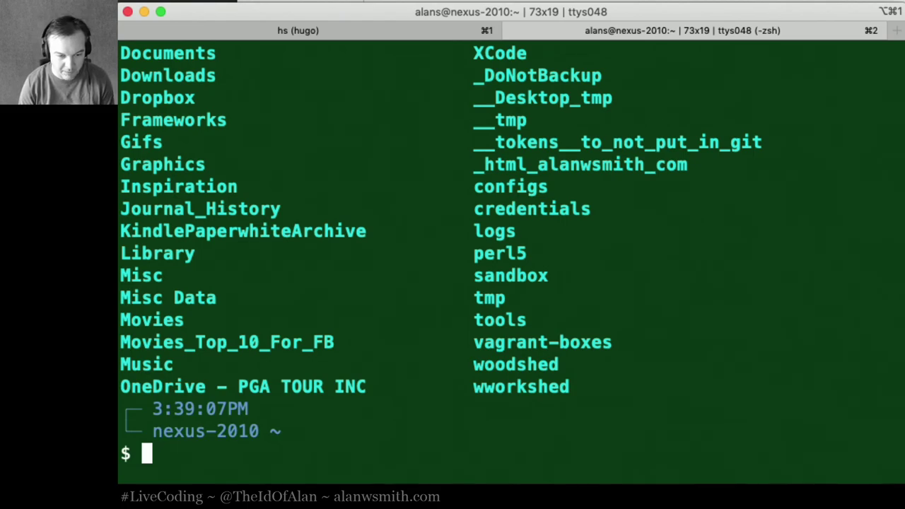
{"action": "type", "text": "cd"}
{"action": "key", "text": "Return"}
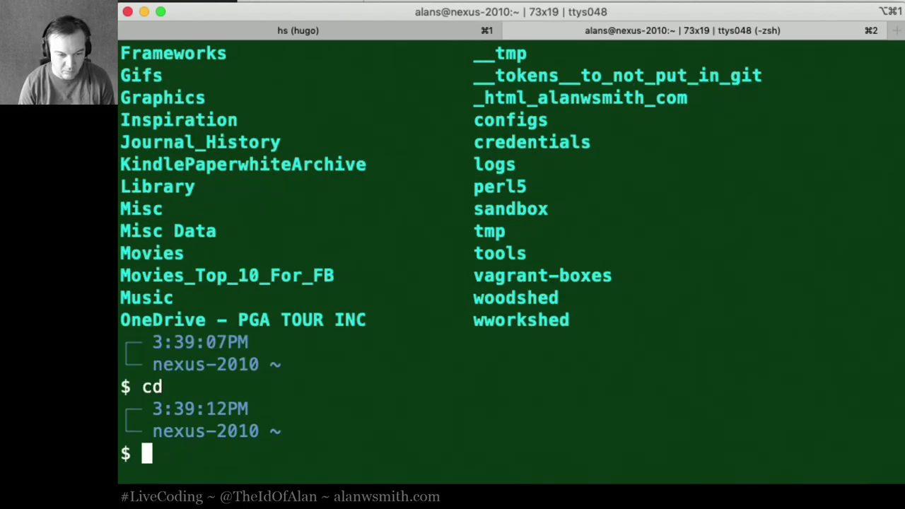
{"action": "type", "text": "cd wo"}
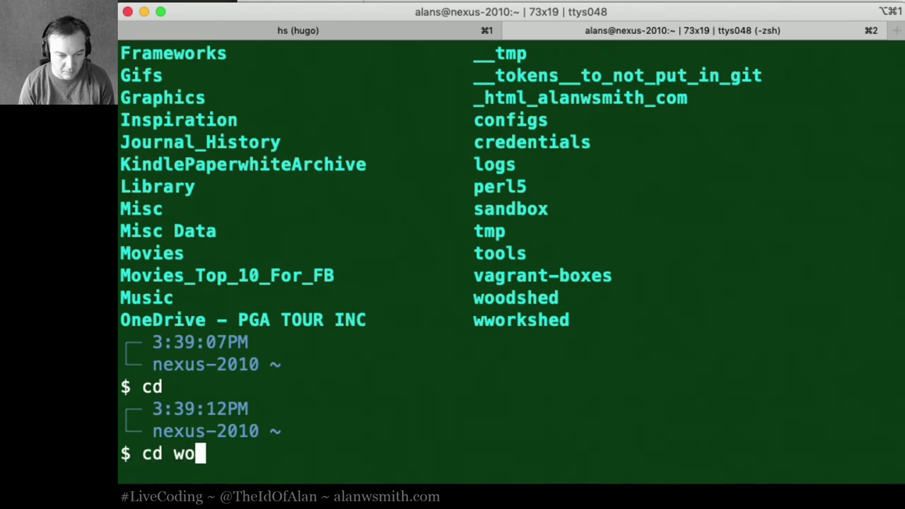
{"action": "key", "text": "Tab"}
{"action": "type", "text": "al"}
{"action": "key", "text": "Tab"}
{"action": "type", "text": "prod"}
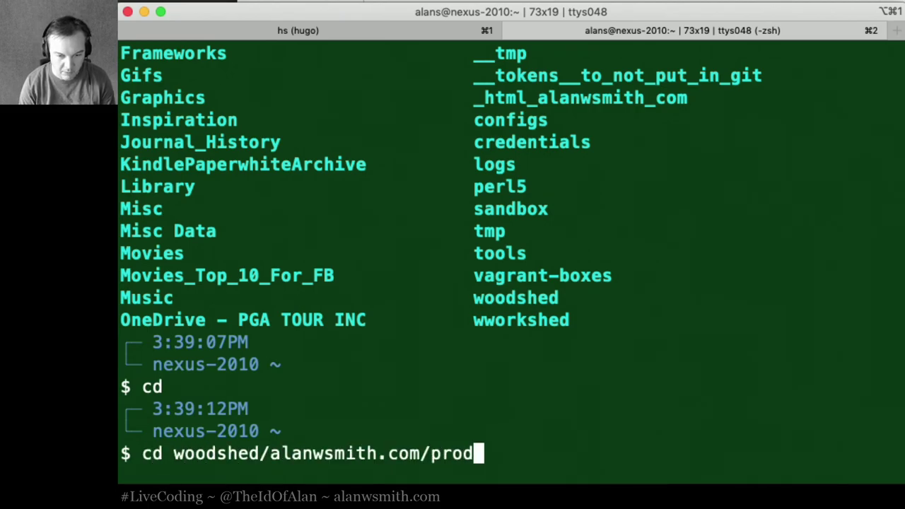
{"action": "key", "text": "Return"}
Step: Run 'st .' to open the prod folder as a Sublime Text project
{"action": "type", "text": "hg"}
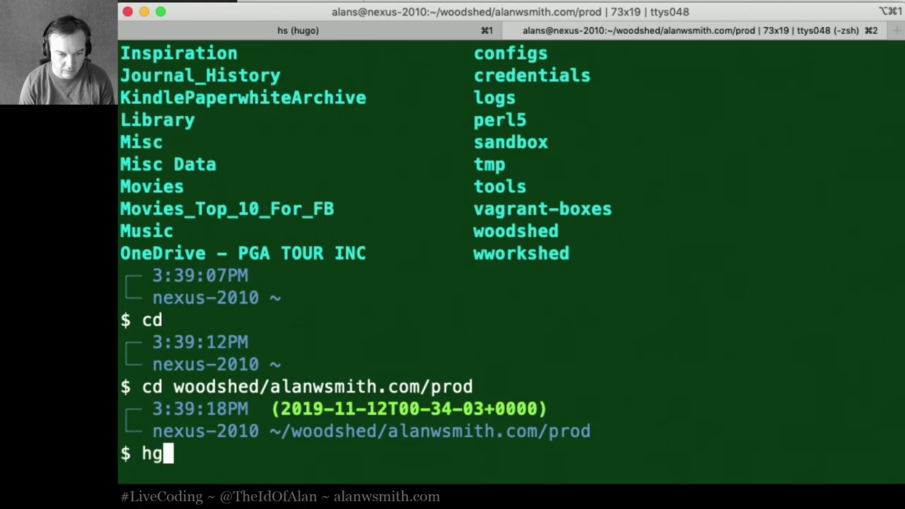
{"action": "key", "text": "BackSpace"}
{"action": "key", "text": "BackSpace"}
{"action": "type", "text": "st ."}
{"action": "key", "text": "Return"}
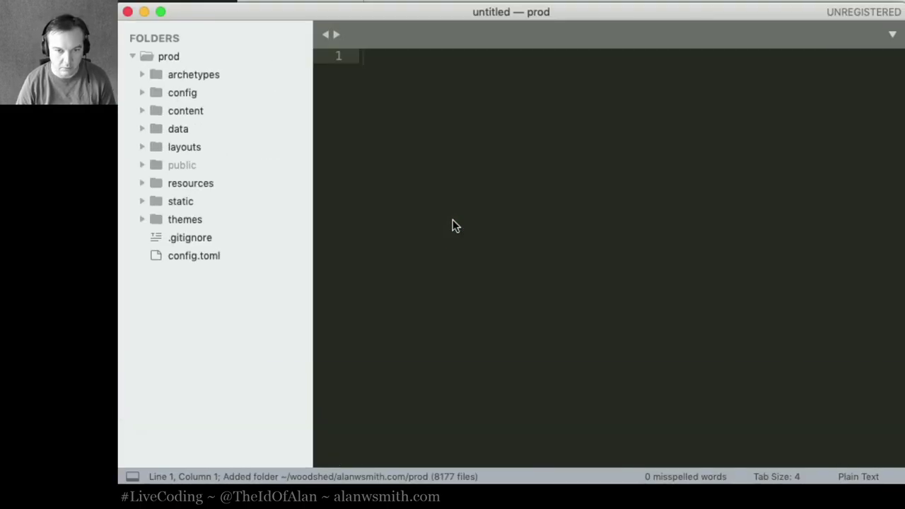
Step: Maximize Safari on the Launchpad page and compare zoom levels while scrolling its link columns
{"action": "key", "text": "super+Tab"}
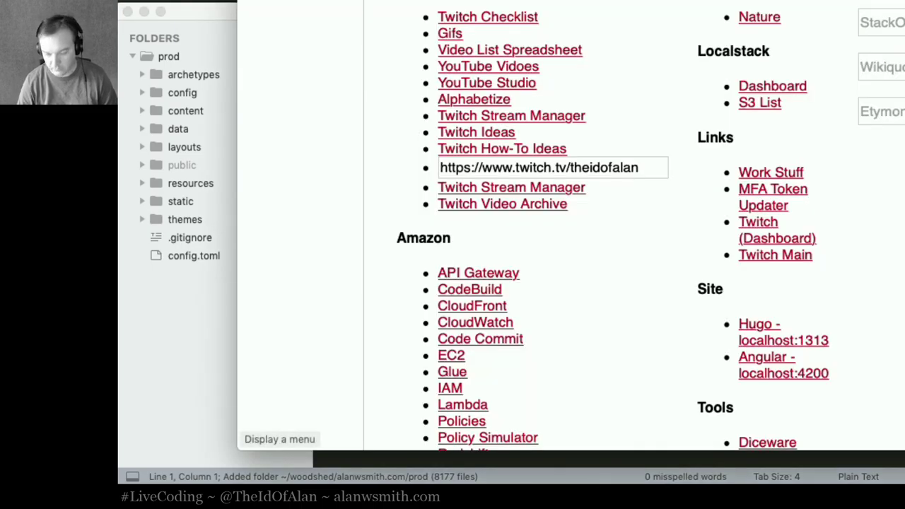
{"action": "key", "text": "ctrl+alt+Return"}
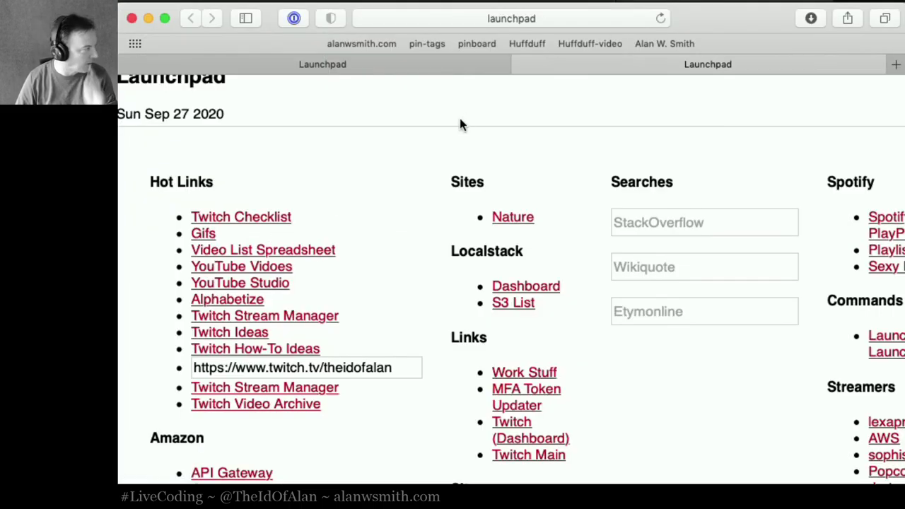
{"action": "key", "text": "super+minus"}
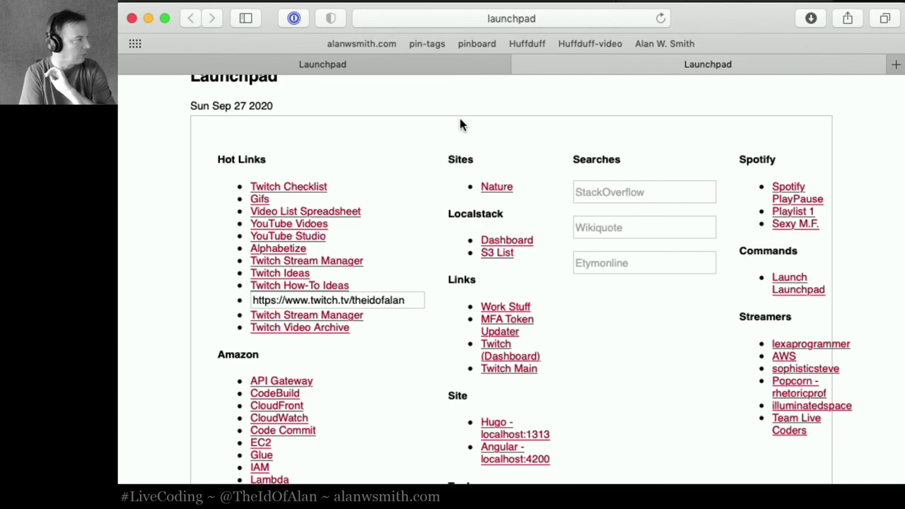
{"action": "key", "text": "super+plus"}
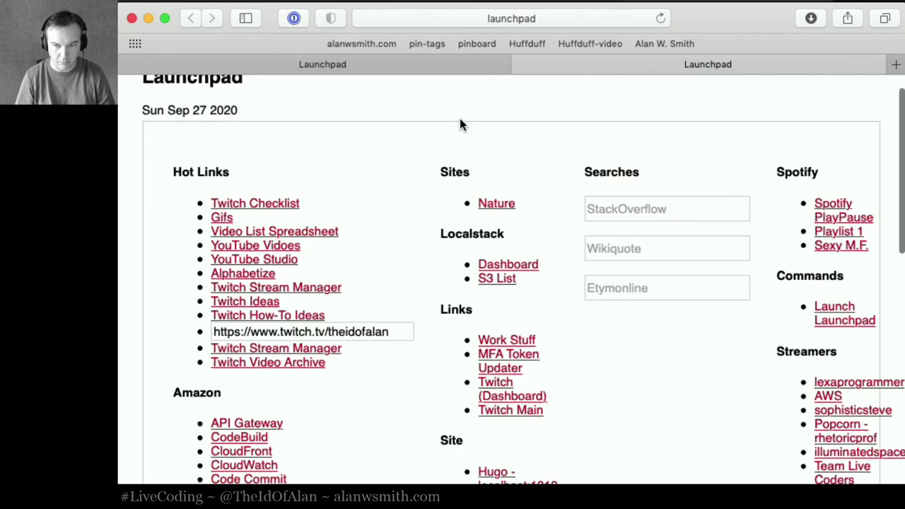
{"action": "key", "text": "super+minus"}
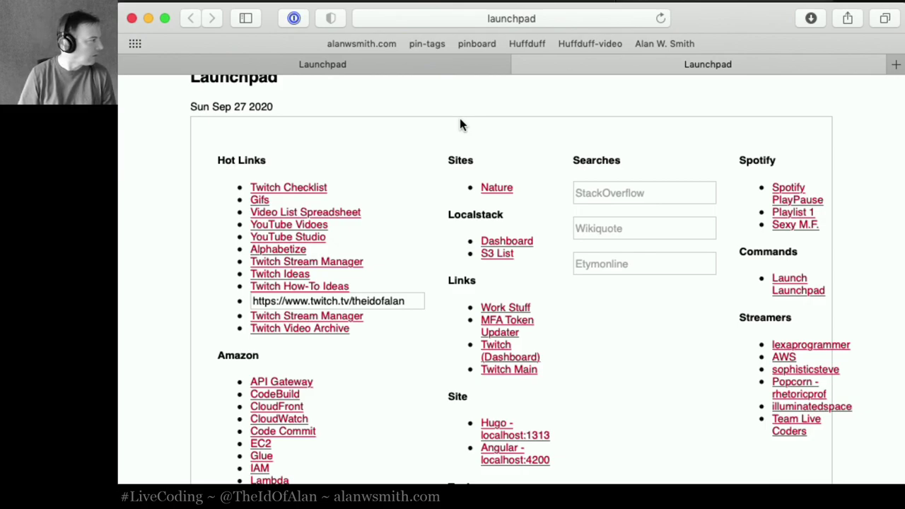
{"action": "key", "text": "super+plus"}
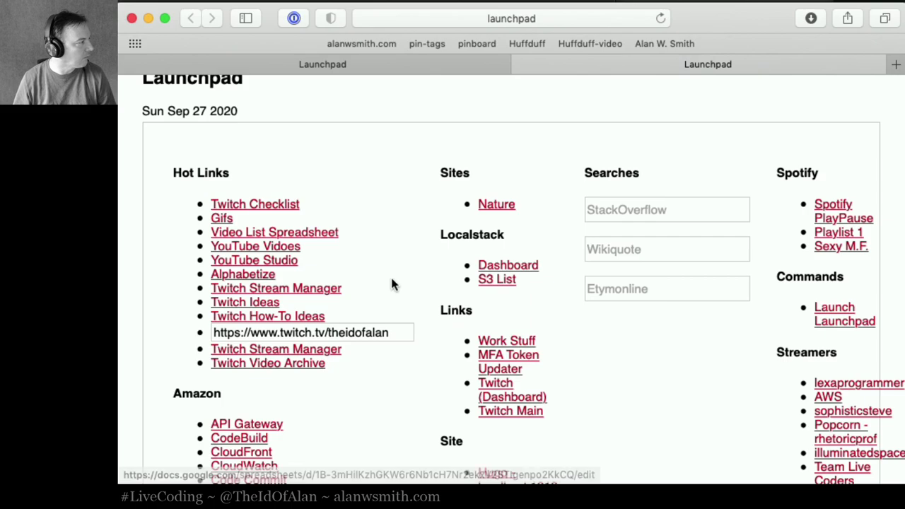
{"action": "scroll", "coordinate": [389, 286], "scroll_direction": "down", "scroll_amount": 10}
{"action": "scroll", "coordinate": [386, 290], "scroll_direction": "up", "scroll_amount": 10}
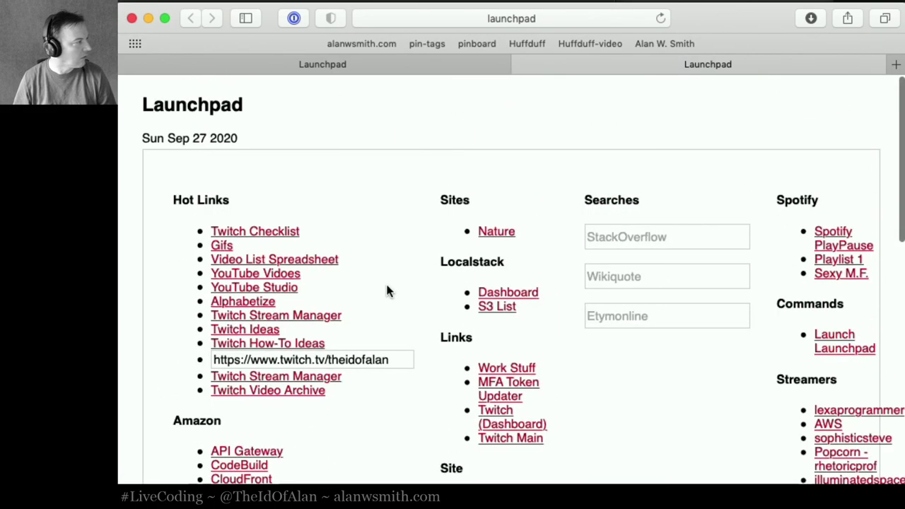